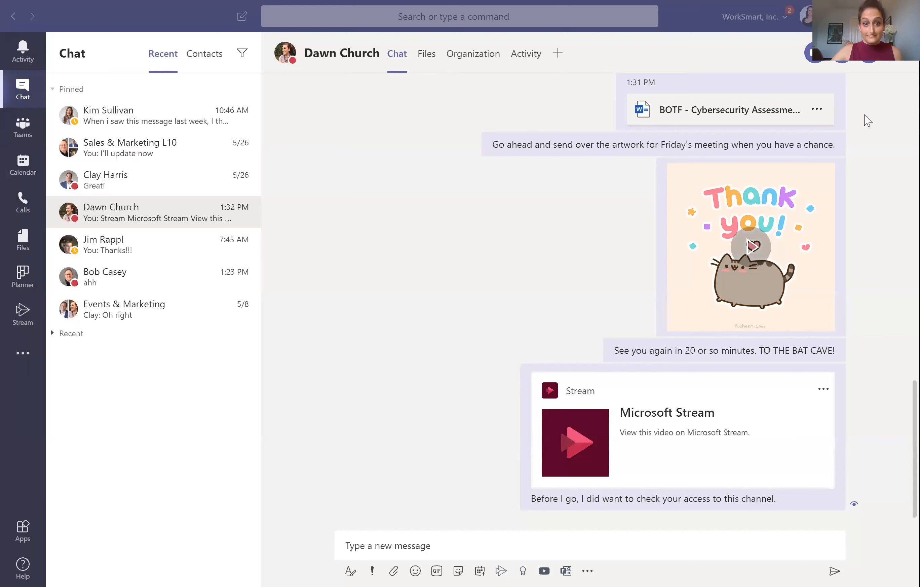
# Step: Switch the chat list to the Contacts view, showing Favorites and the pinnedGroup
pyautogui.click(868, 120)
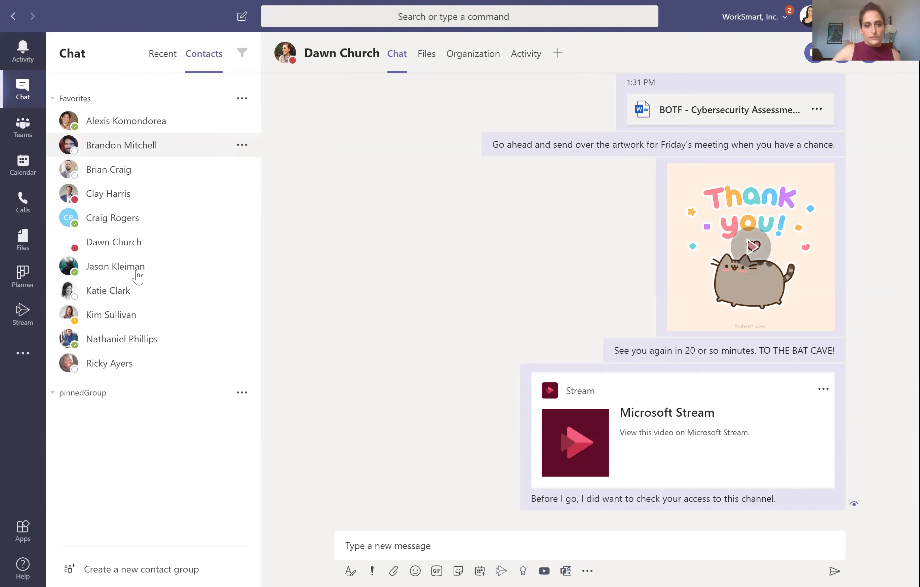
# Step: Show Recent chats and move pinned Sales & Marketing L10 down to just above Events & Marketing
pyautogui.click(162, 57)
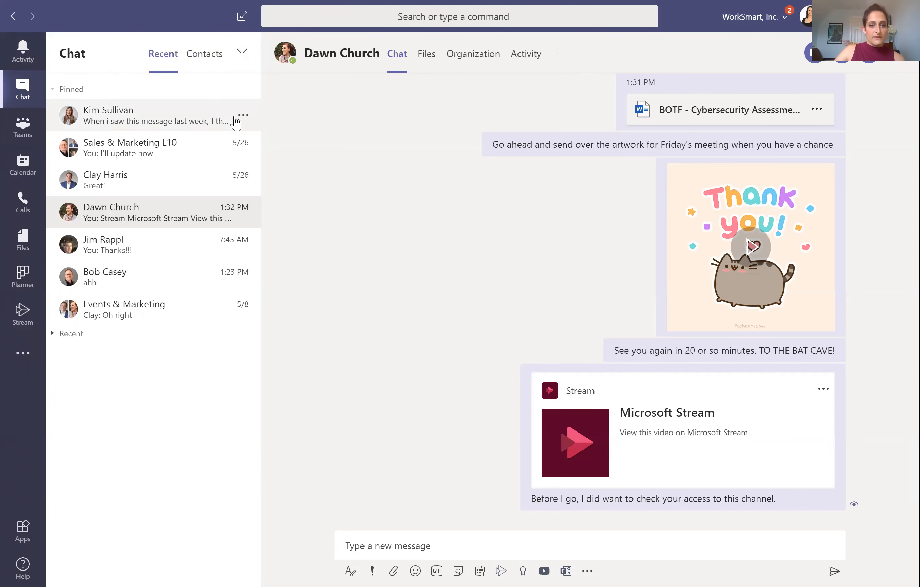
pyautogui.click(243, 117)
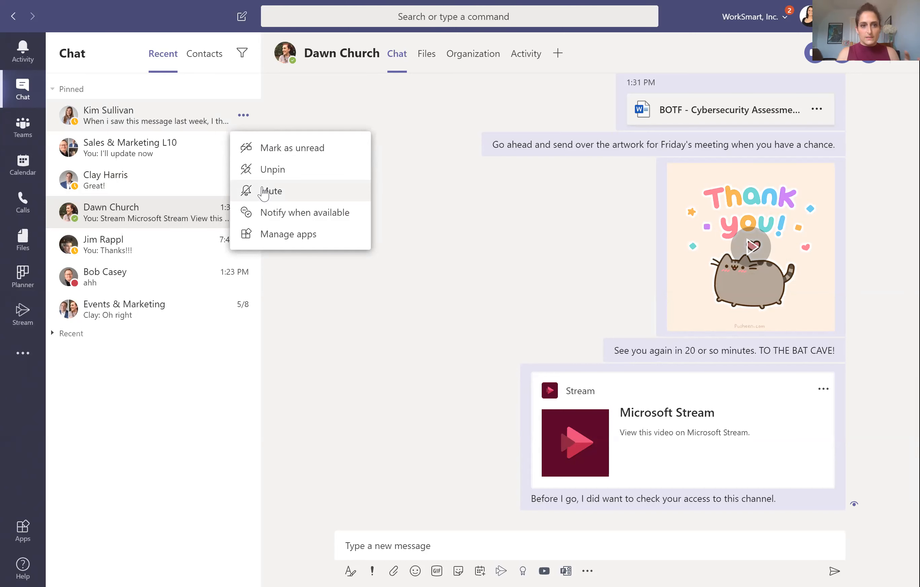
pyautogui.moveTo(132, 180); pyautogui.dragTo(133, 297)
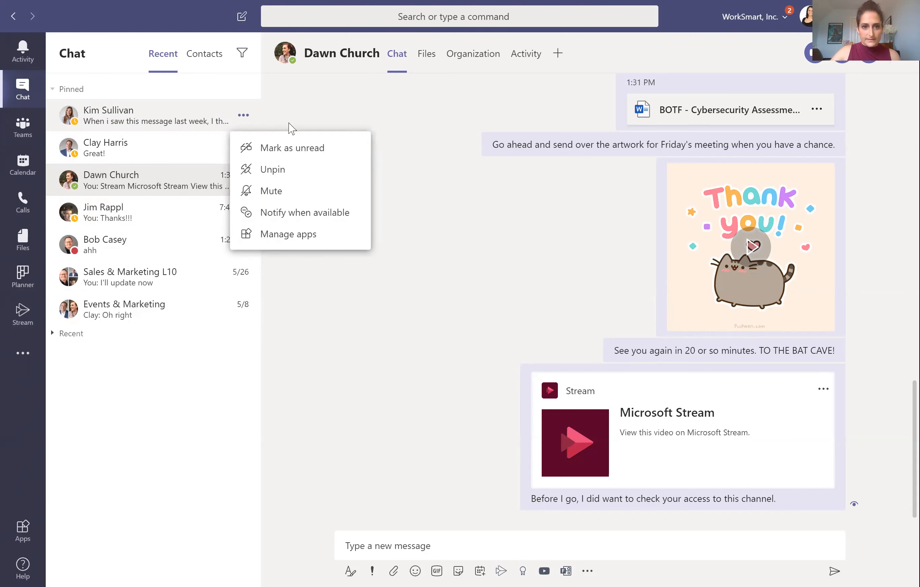
pyautogui.click(225, 258)
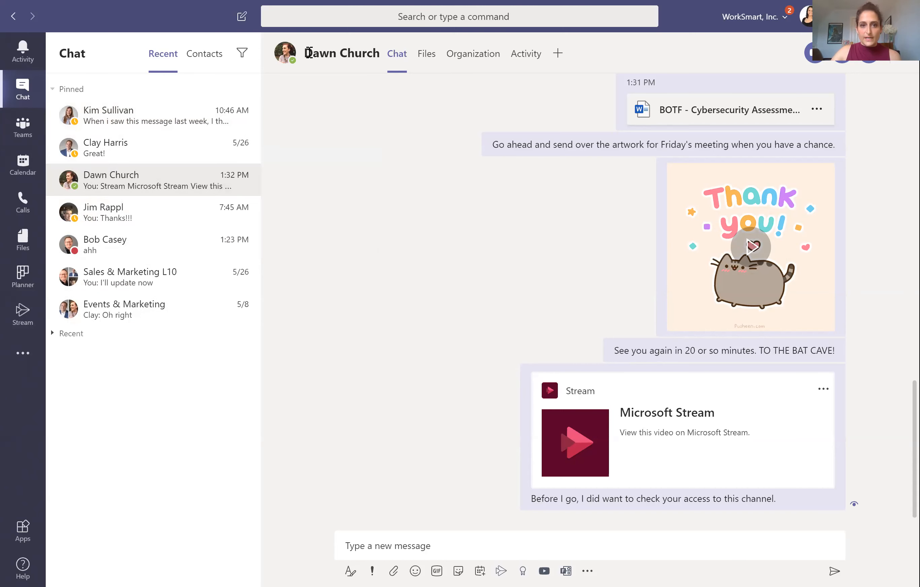
pyautogui.moveTo(340, 54)
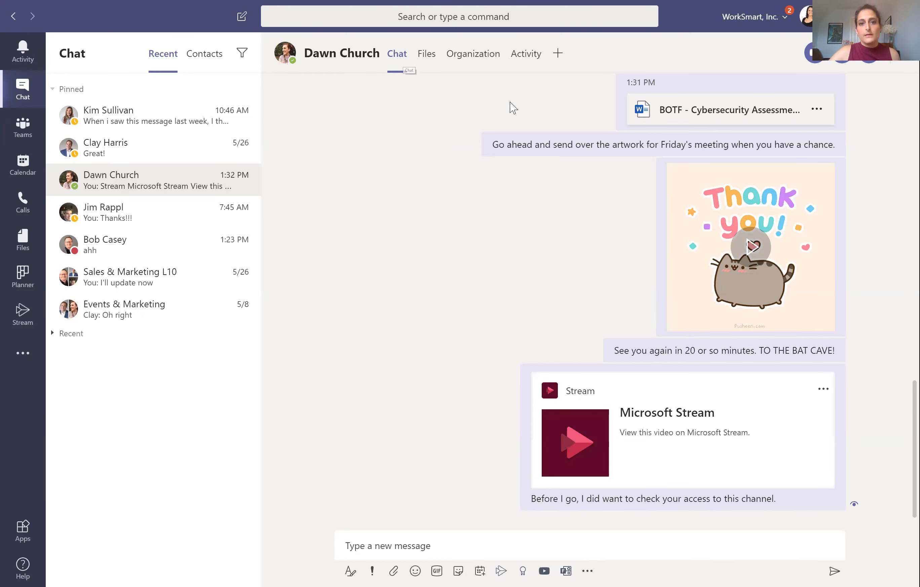
pyautogui.click(464, 63)
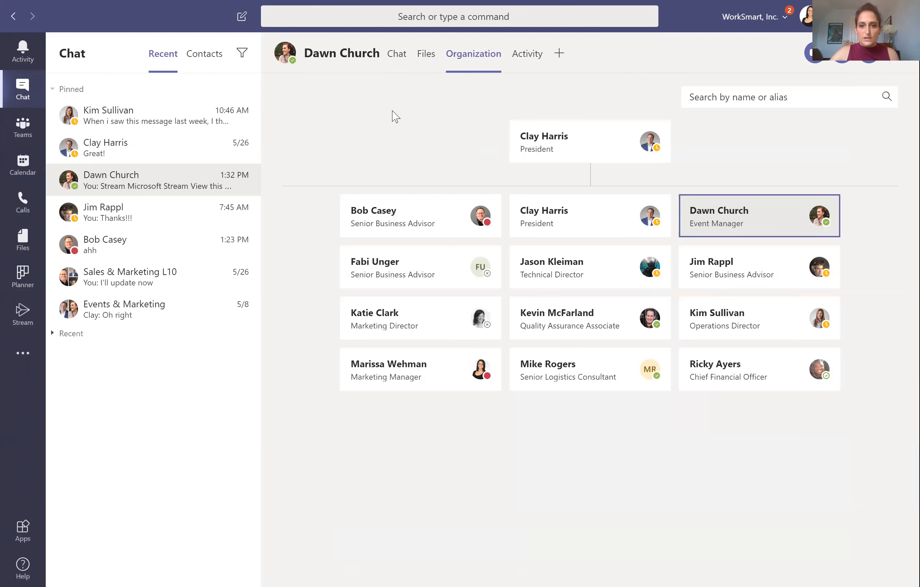
pyautogui.click(528, 57)
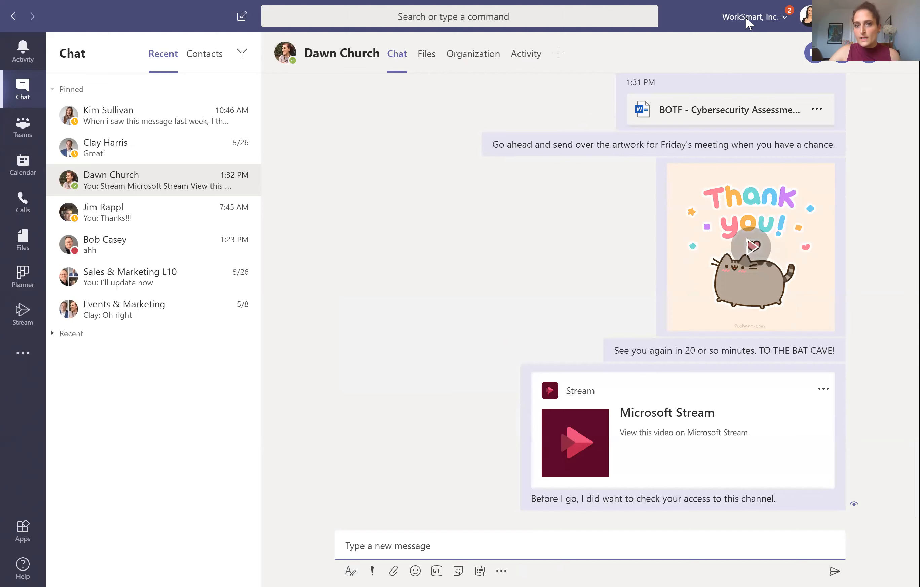
# Step: Check the WorkSmart, Inc. organization list, then bring up the personal profile menu
pyautogui.click(786, 20)
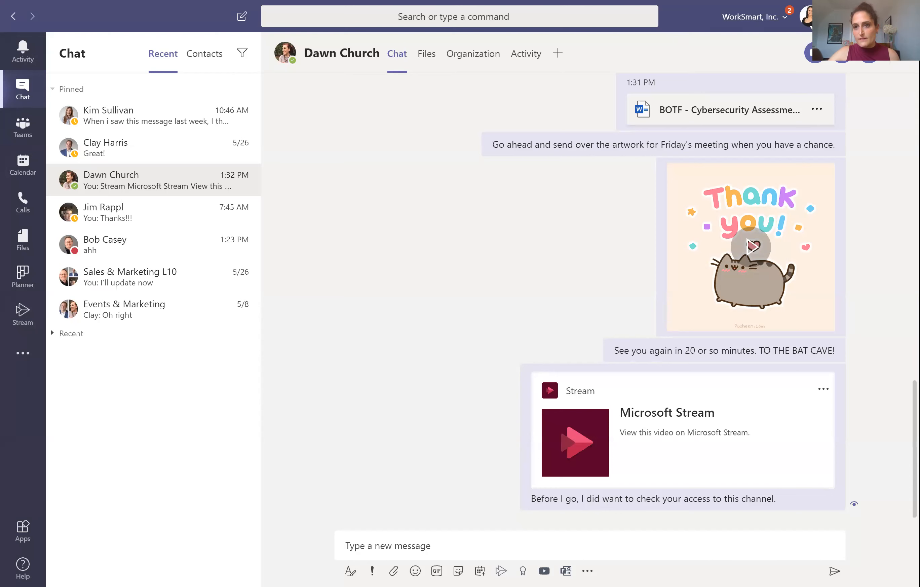
pyautogui.click(807, 17)
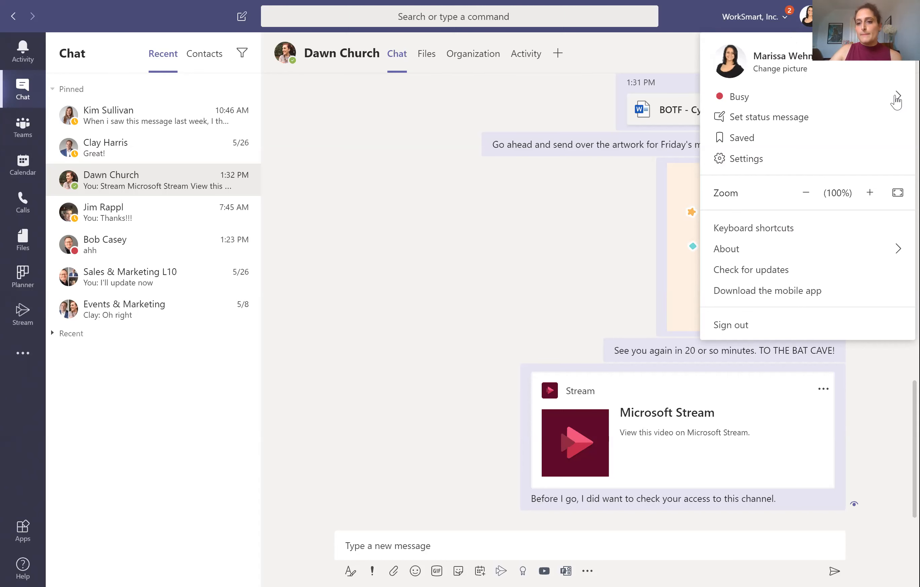
# Step: Look over the Busy status choices, then dismiss the profile menu to reveal the conversation
pyautogui.moveTo(900, 98)
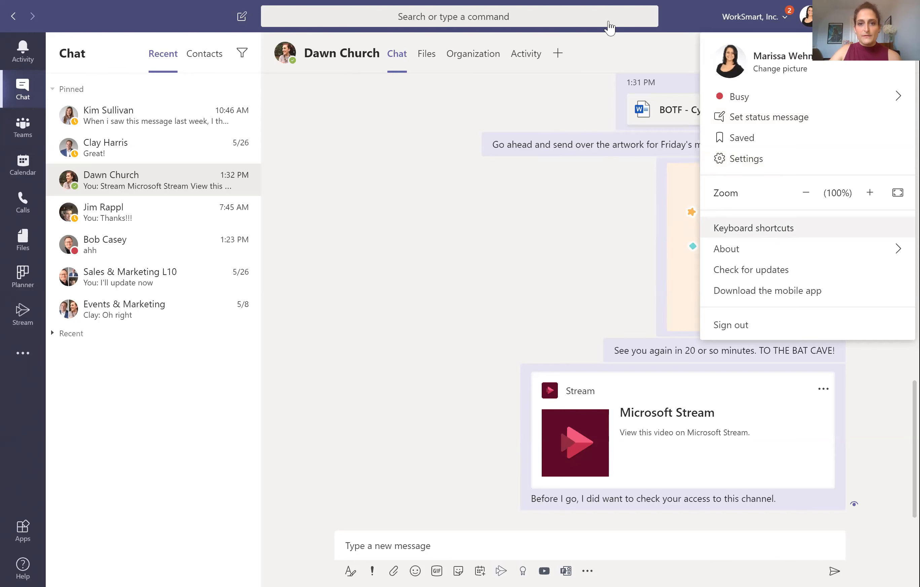
pyautogui.click(609, 33)
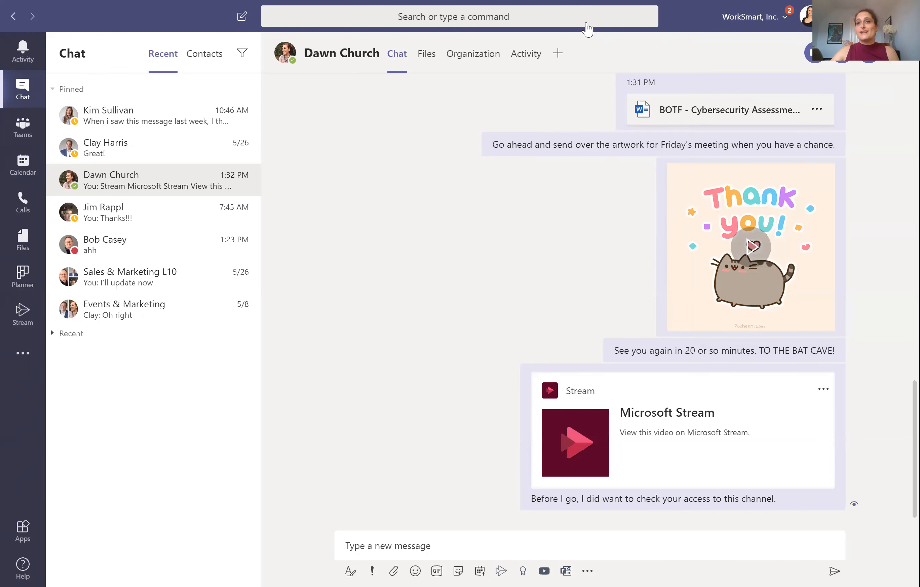
# Step: Glance at the search bar suggestions, then start a blank New chat draft
pyautogui.click(587, 24)
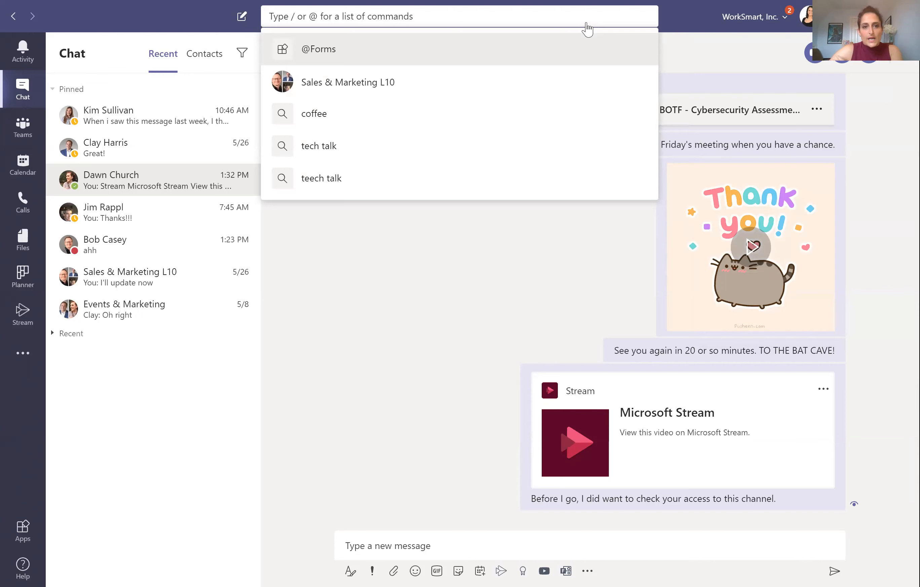
pyautogui.click(243, 17)
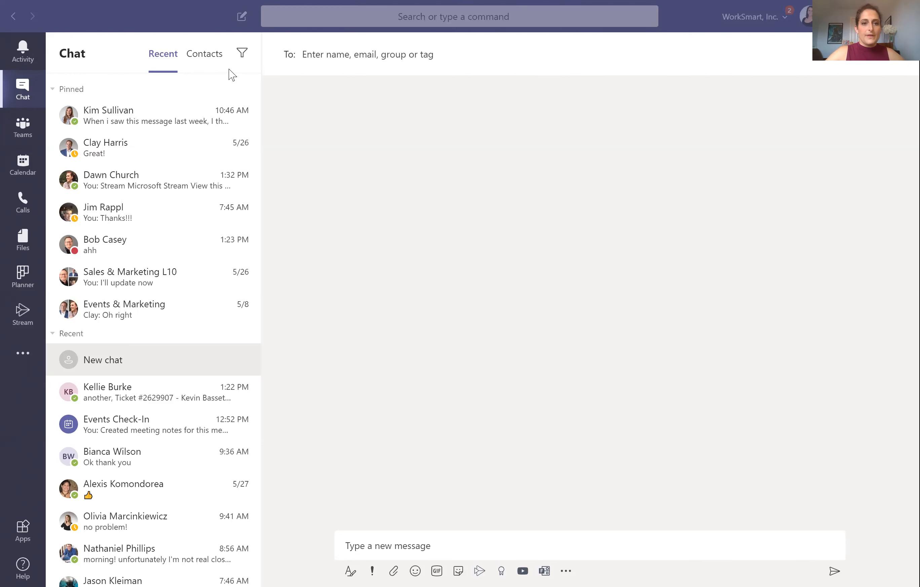
# Step: Search the colleague by first name and add the Event Manager suggestion as recipient
pyautogui.click(265, 47)
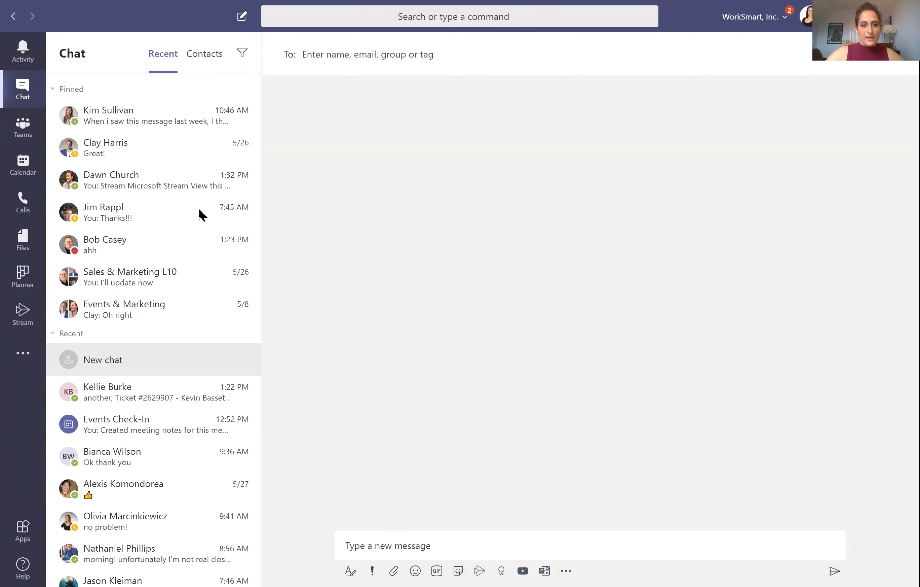
pyautogui.click(110, 365)
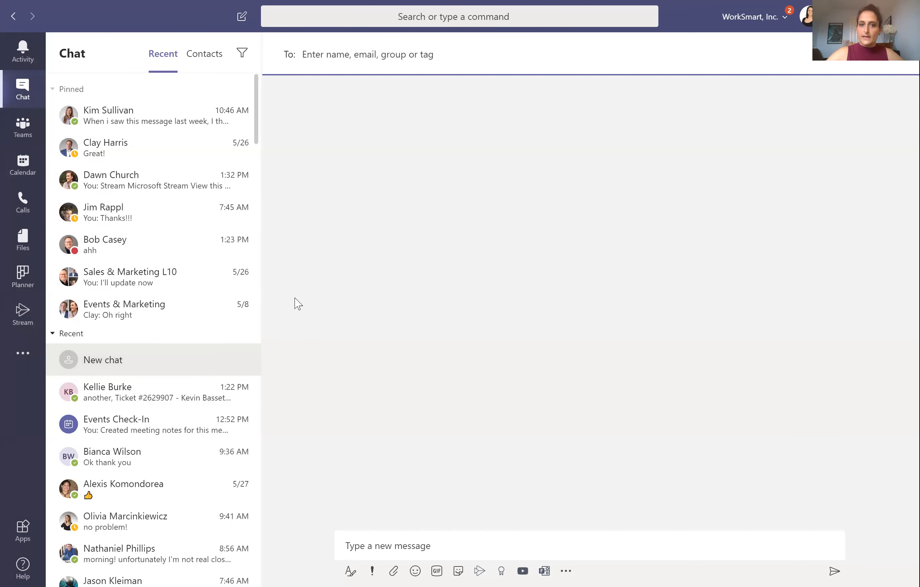
pyautogui.write('d')
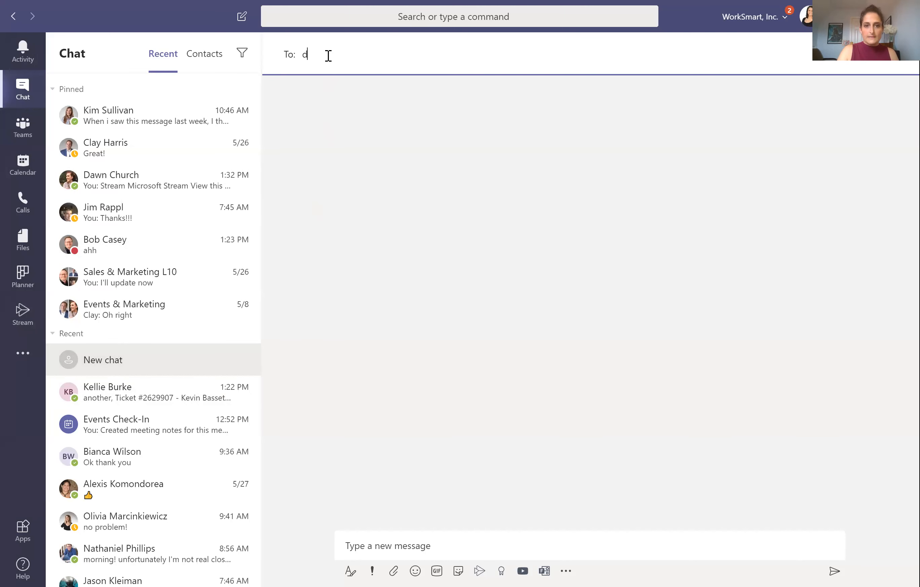
pyautogui.write('awn')
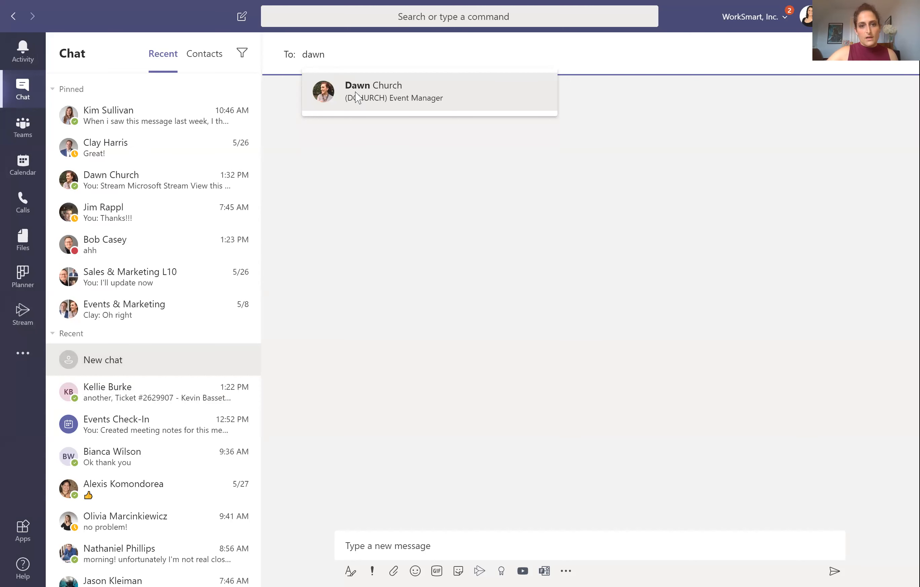
pyautogui.click(437, 73)
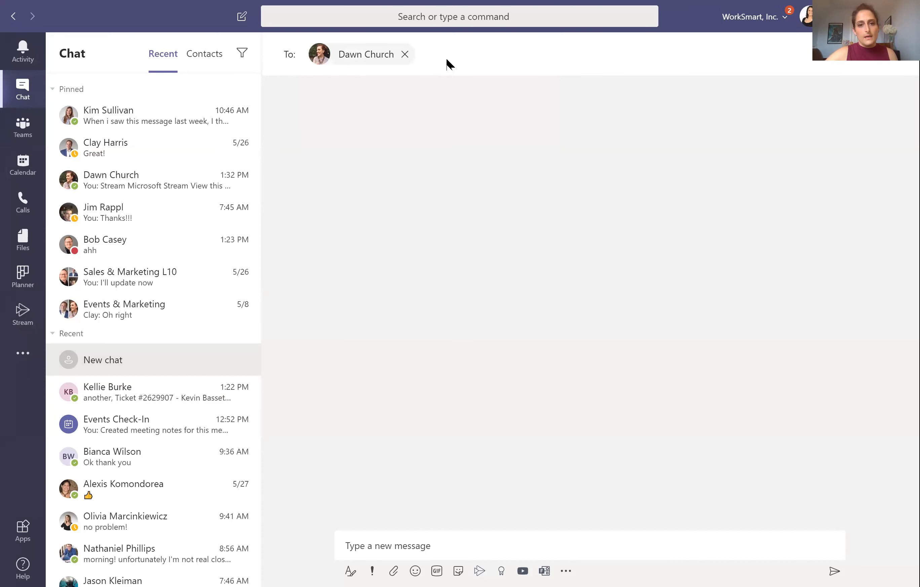
# Step: Add a second colleague to the draft's To field, then leave the draft with Ctrl+3
pyautogui.click(451, 55)
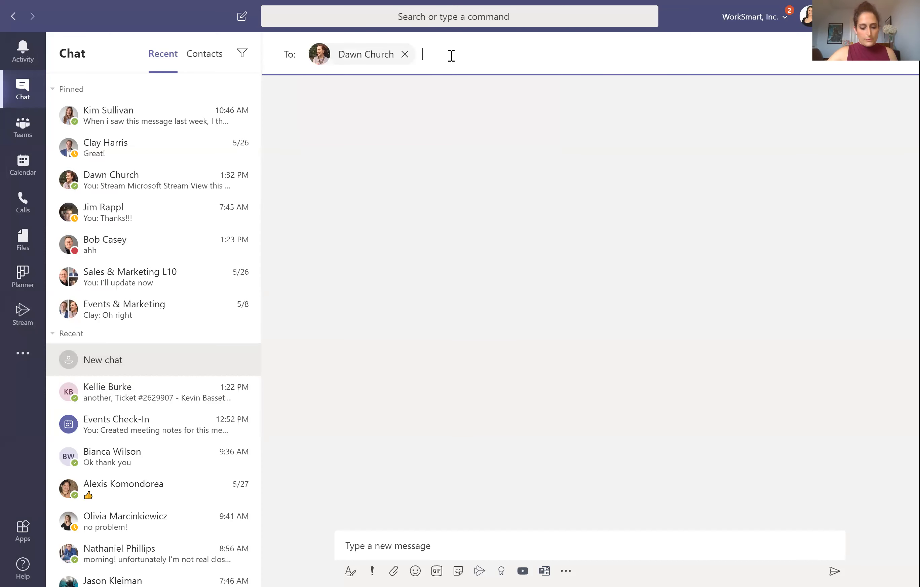
pyautogui.write('bob')
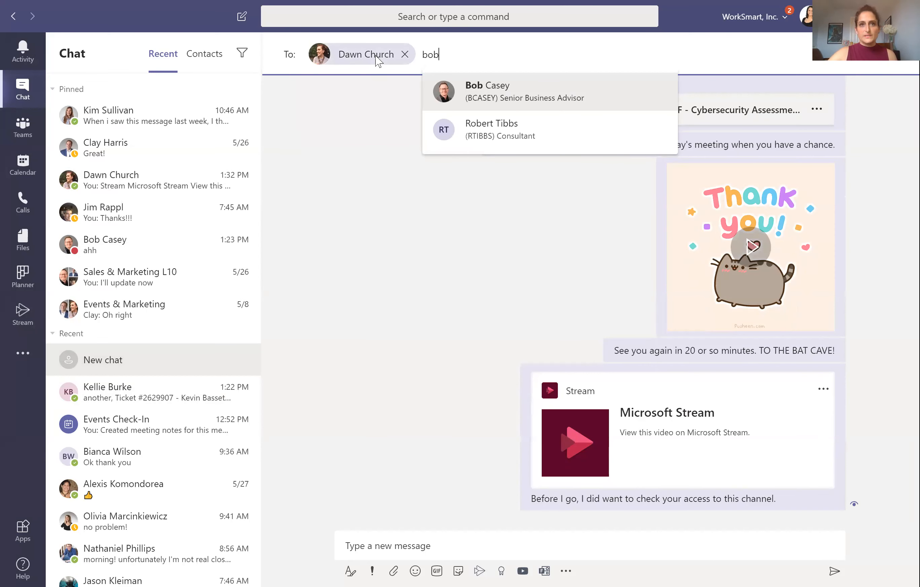
pyautogui.moveTo(377, 60)
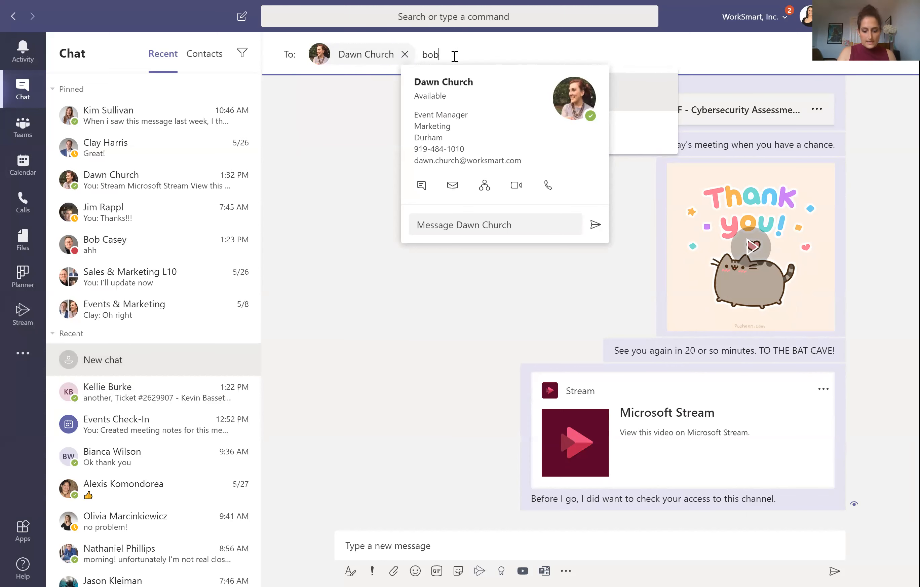
pyautogui.write('c')
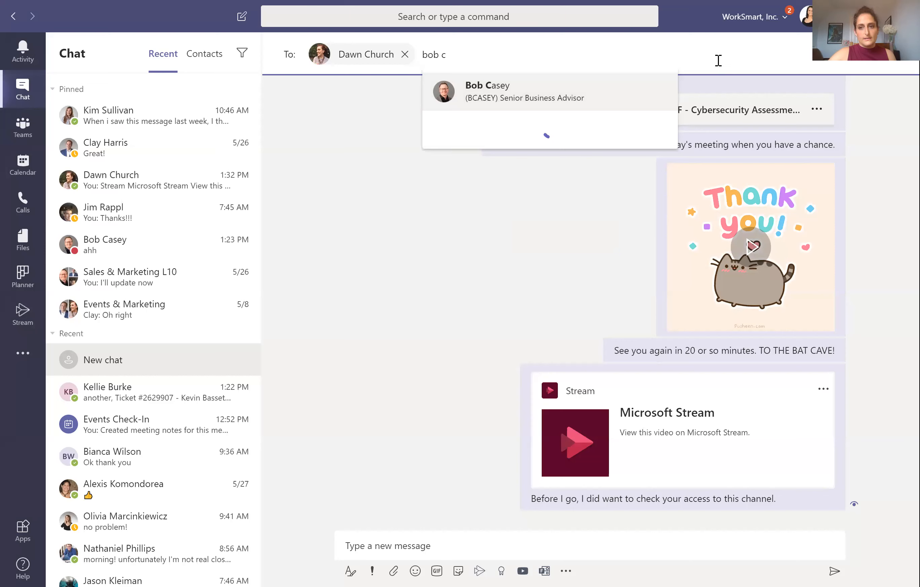
pyautogui.press('Return')
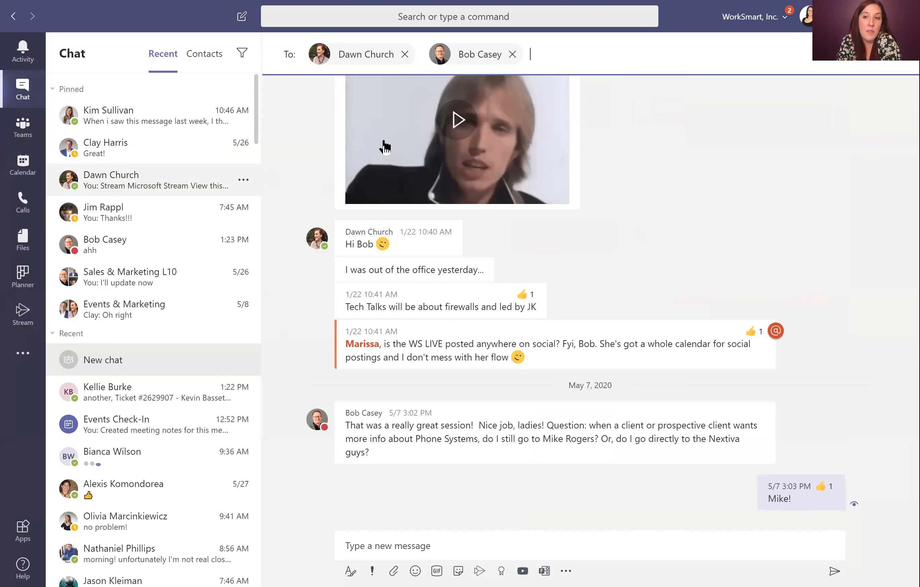
pyautogui.hotkey('ctrl', '3')
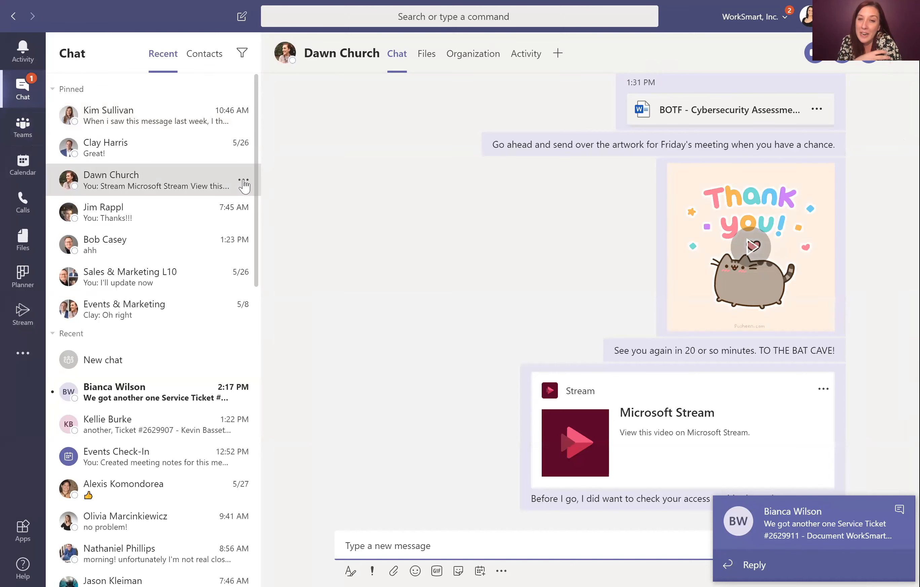
# Step: Check the pinned chat's options menu, then view the colleague's Activity tab of channel posts
pyautogui.click(243, 182)
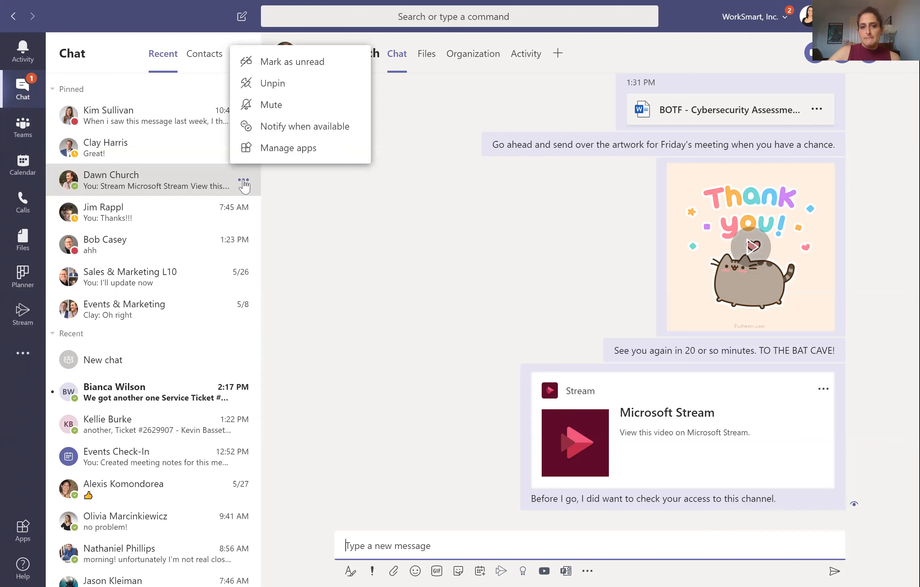
pyautogui.click(306, 195)
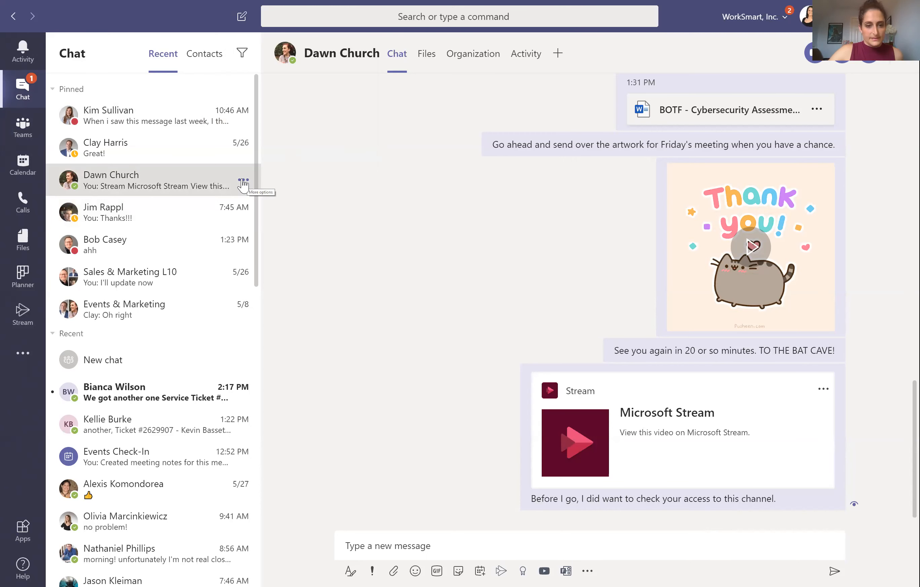
pyautogui.click(243, 181)
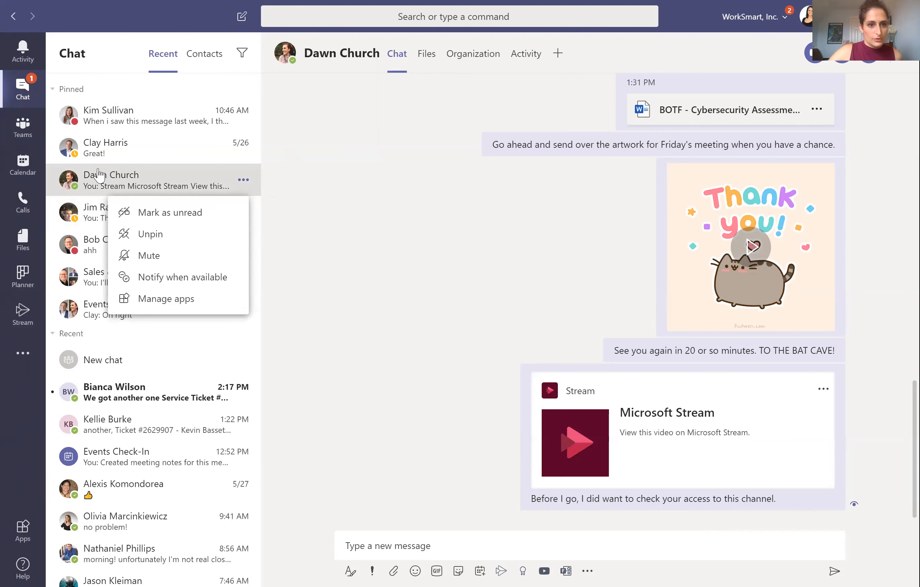
pyautogui.click(526, 56)
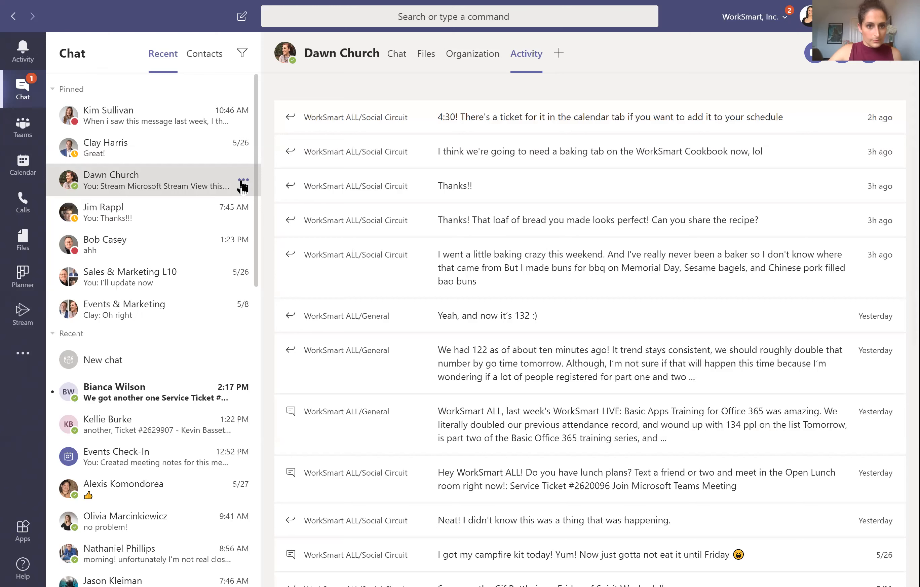
# Step: Inspect the option menus for pinned, draft and unread chats, then open the Activity feed
pyautogui.click(243, 180)
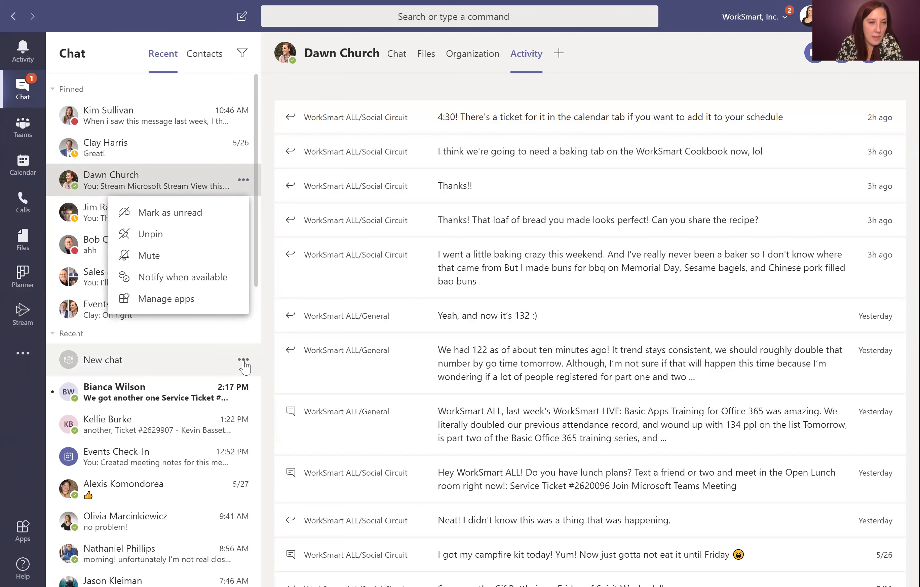
pyautogui.click(240, 359)
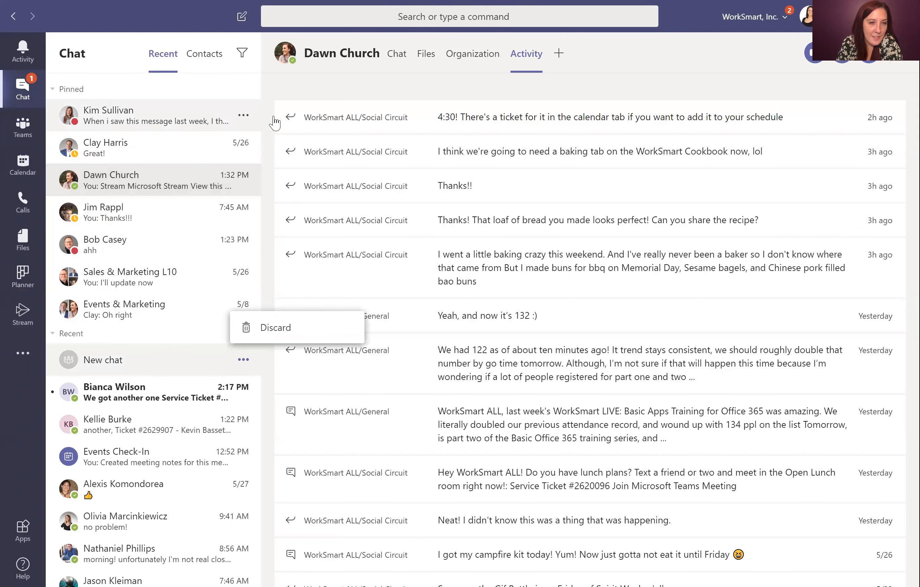
pyautogui.click(247, 121)
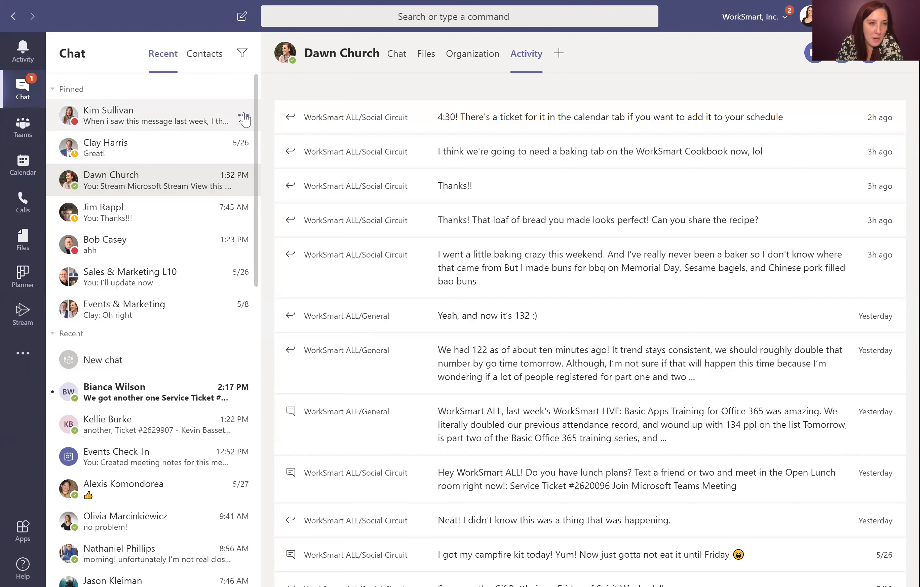
pyautogui.click(243, 116)
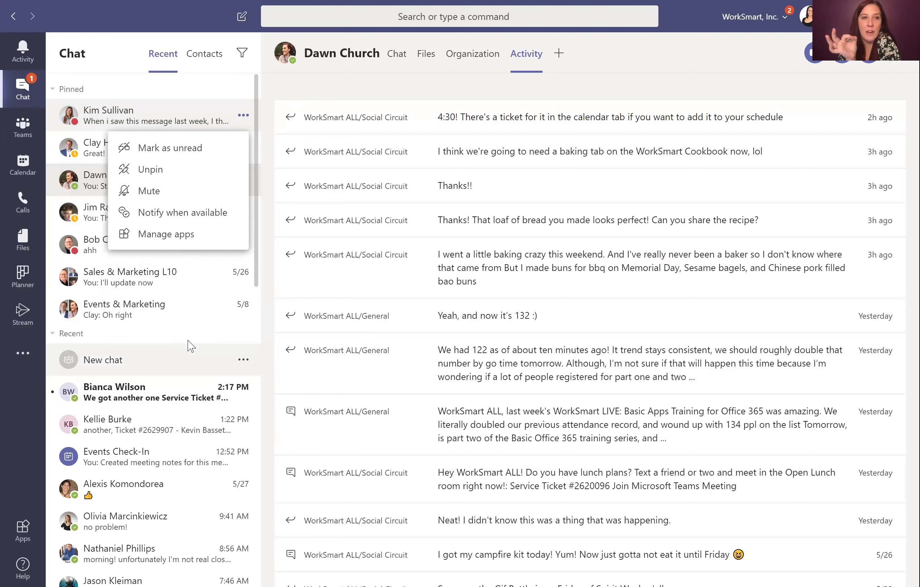
pyautogui.click(283, 297)
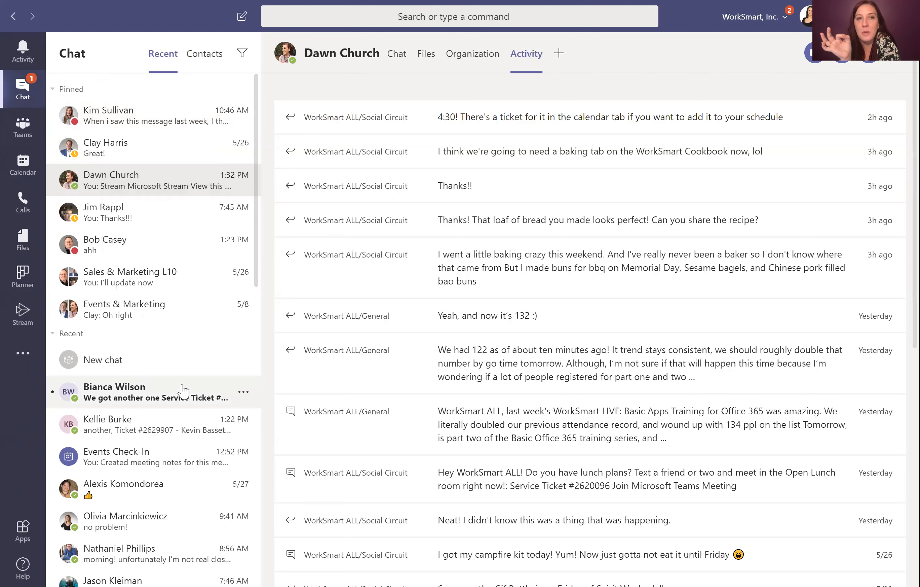
pyautogui.click(243, 392)
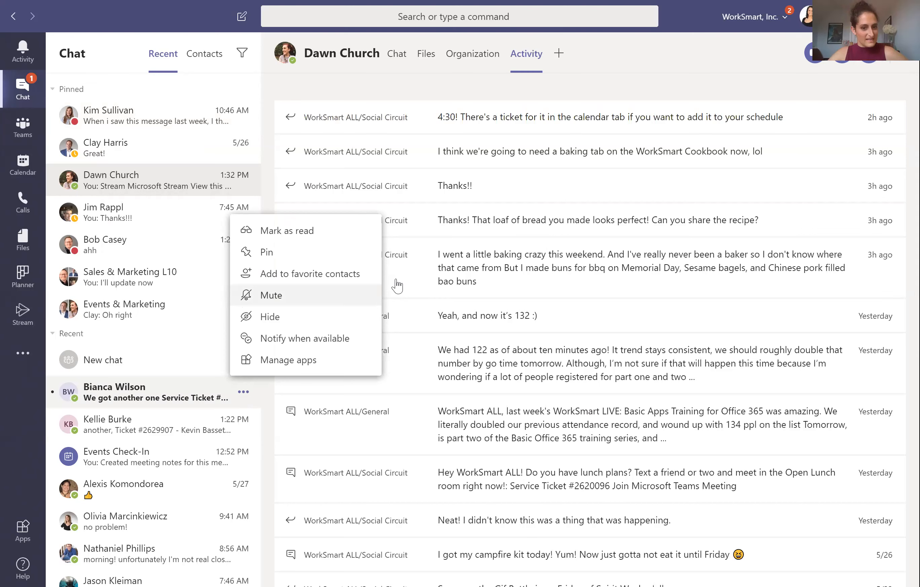
pyautogui.click(17, 59)
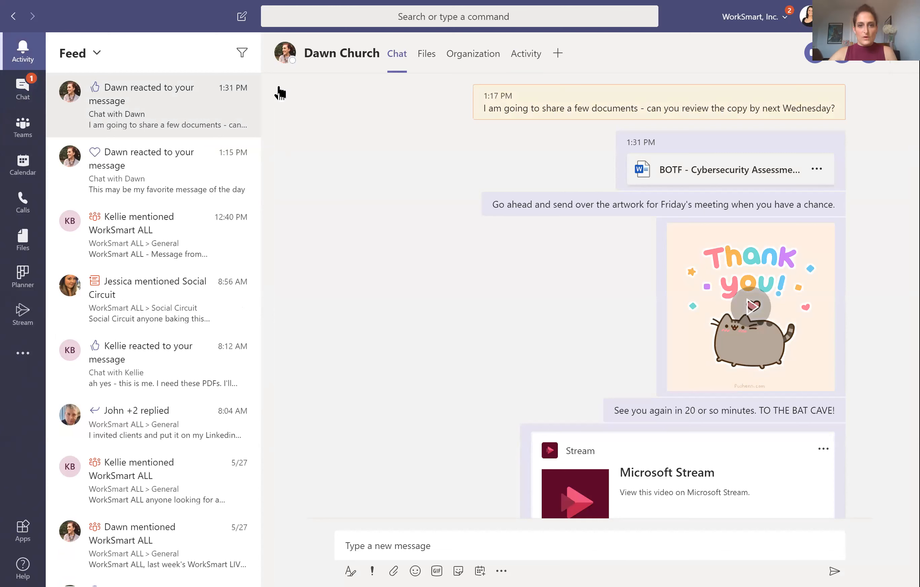
pyautogui.click(24, 56)
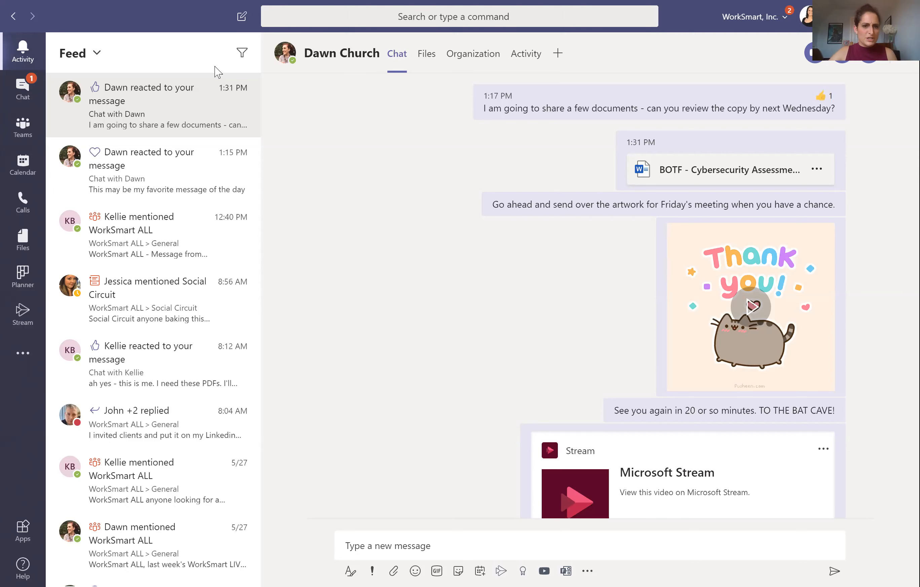
pyautogui.click(245, 59)
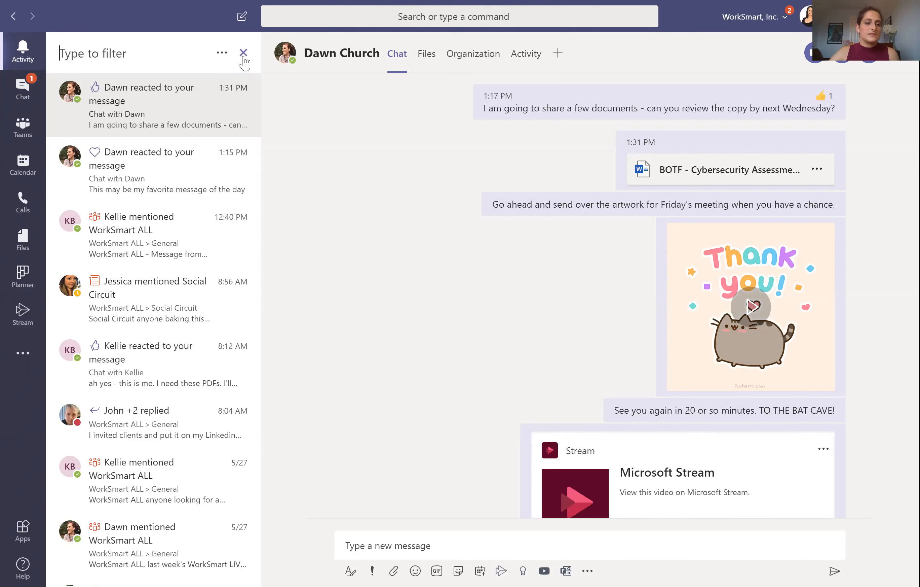
pyautogui.write('@')
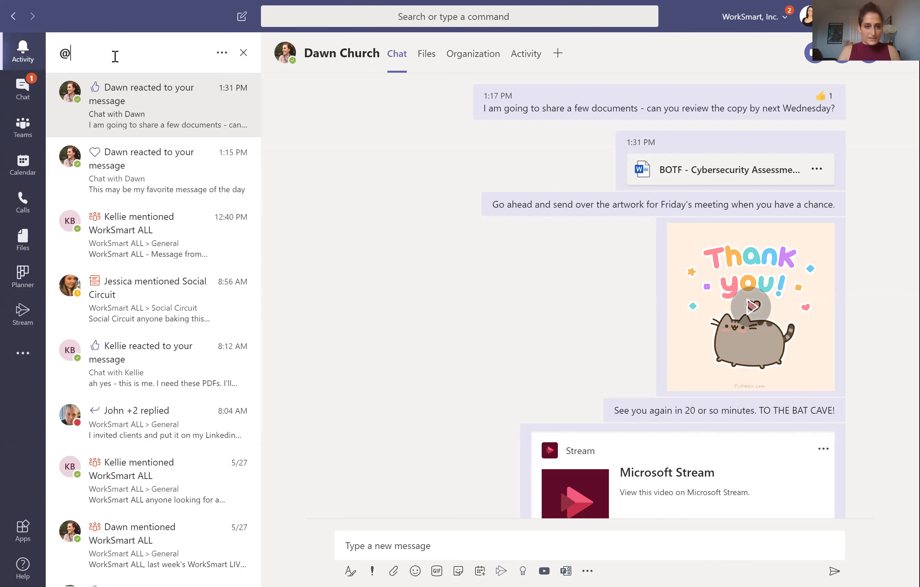
pyautogui.press('BackSpace')
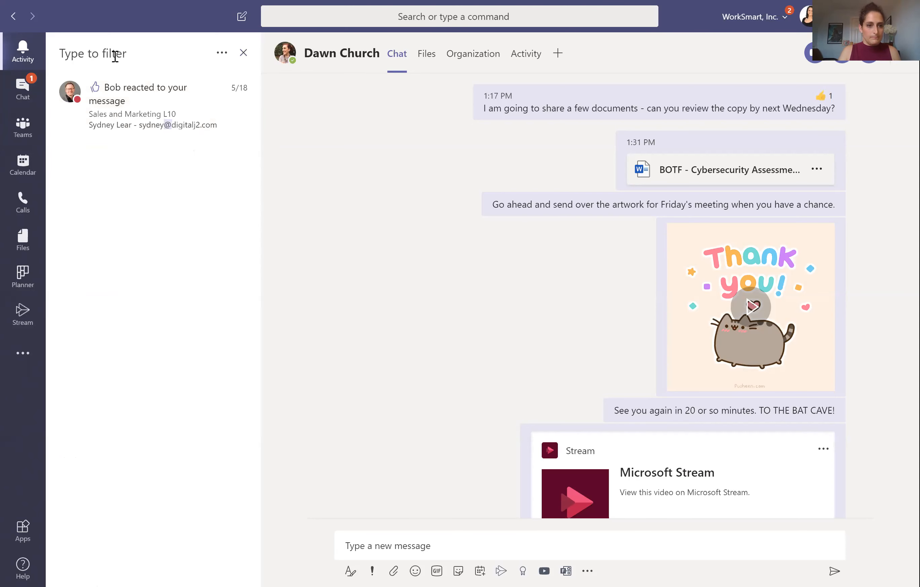
pyautogui.click(244, 53)
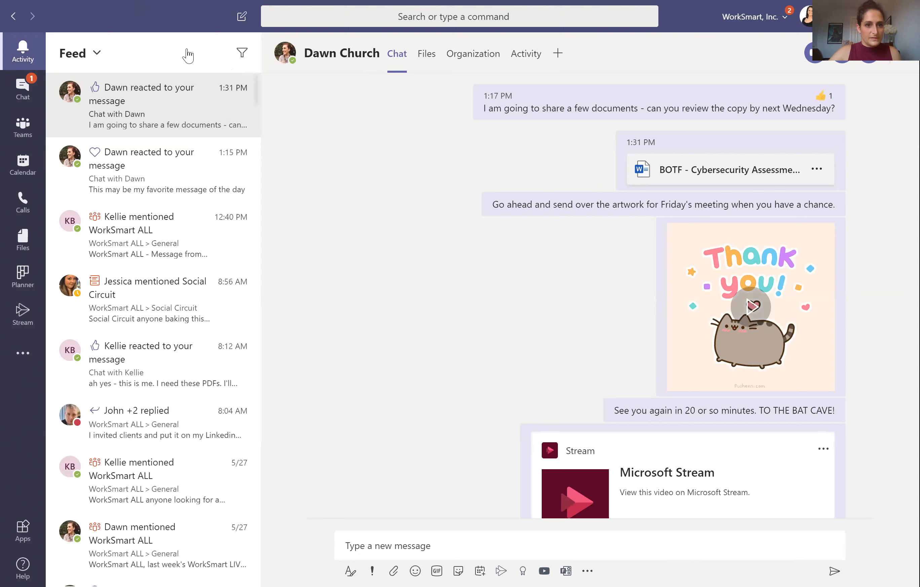
pyautogui.click(240, 57)
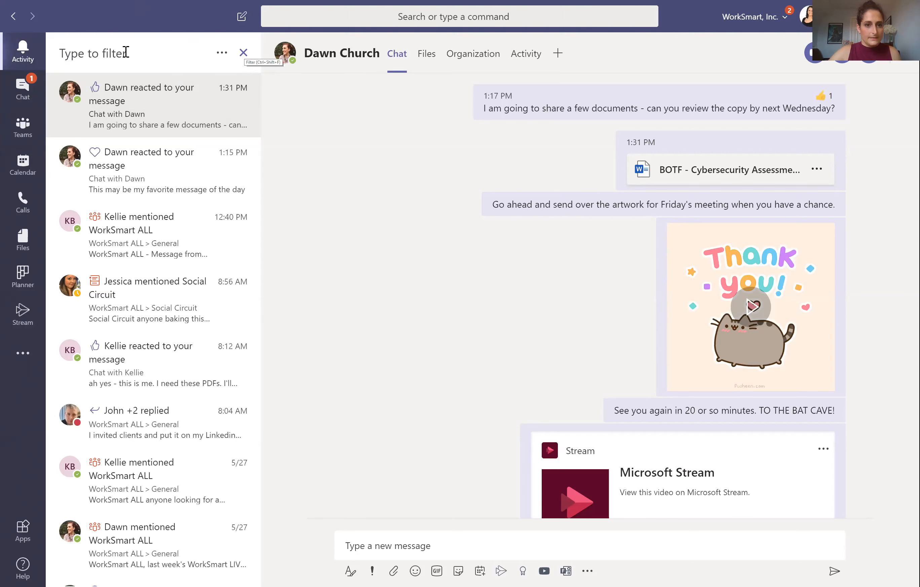
pyautogui.click(244, 53)
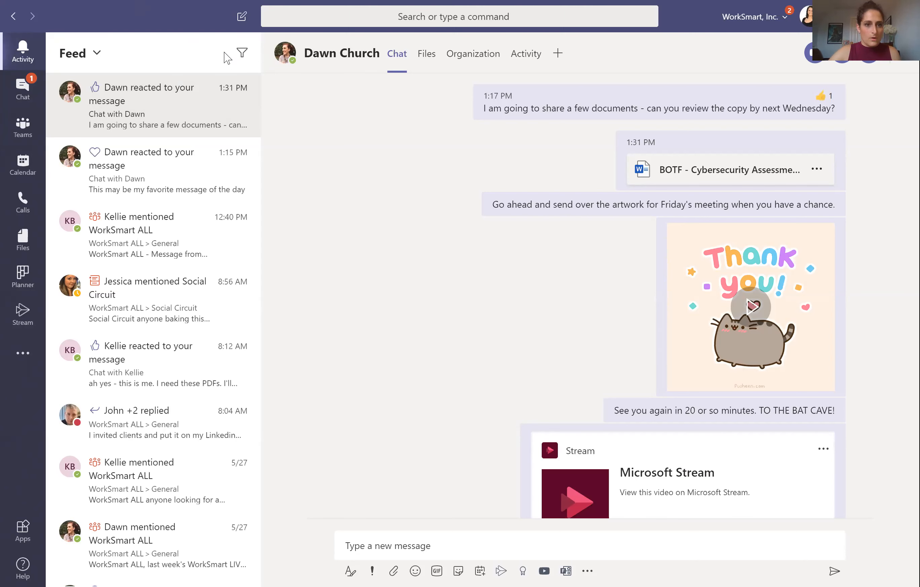
pyautogui.click(96, 54)
pyautogui.click(97, 110)
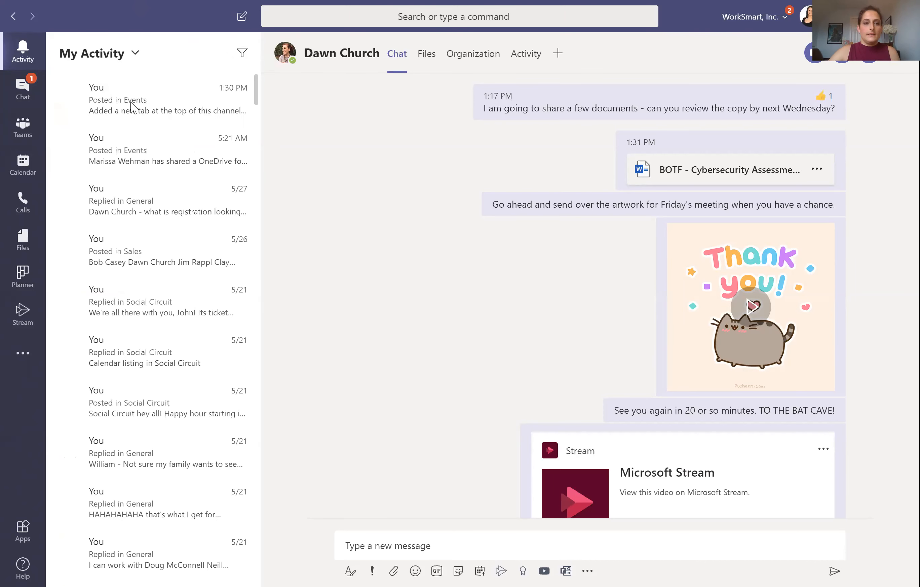
pyautogui.click(137, 95)
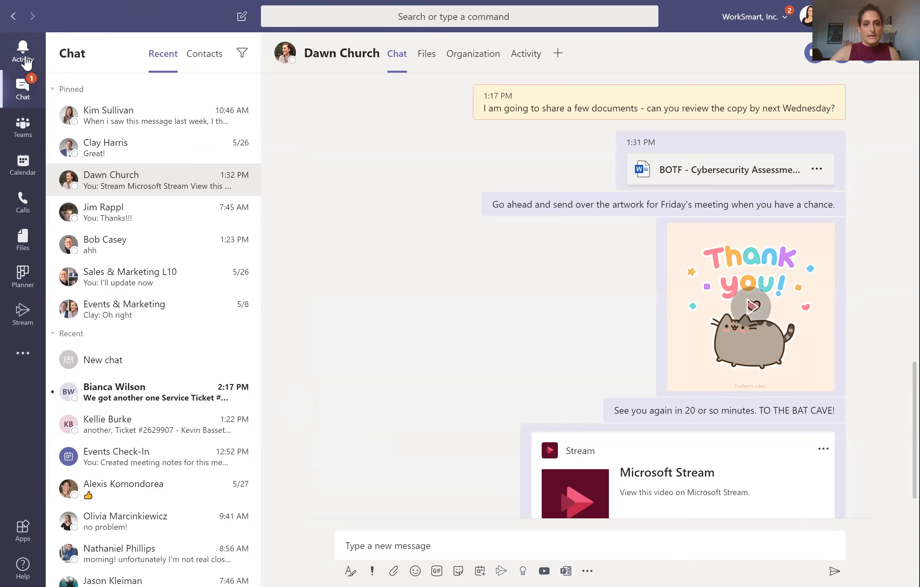
pyautogui.click(26, 60)
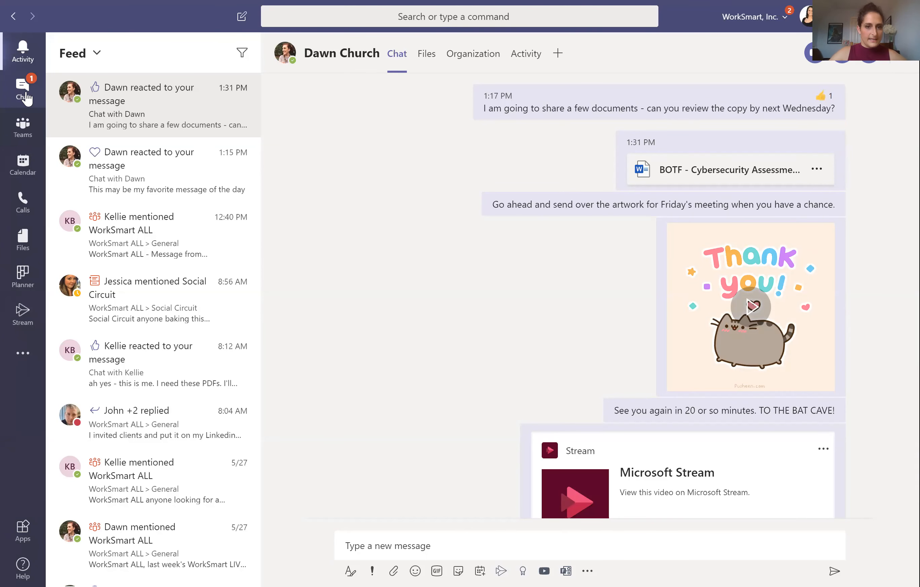
# Step: Return to the Chat list and put the cursor in the Type a new message box
pyautogui.click(24, 93)
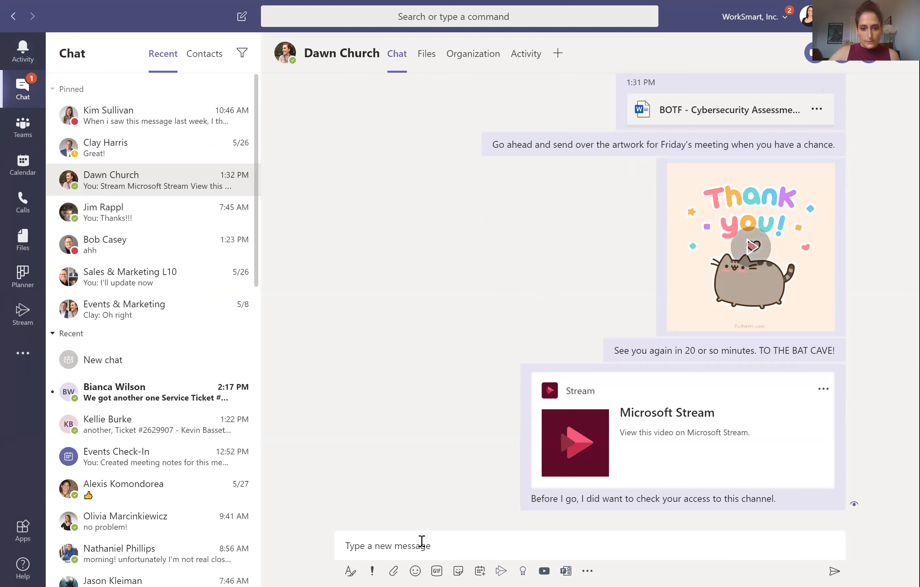
pyautogui.click(470, 544)
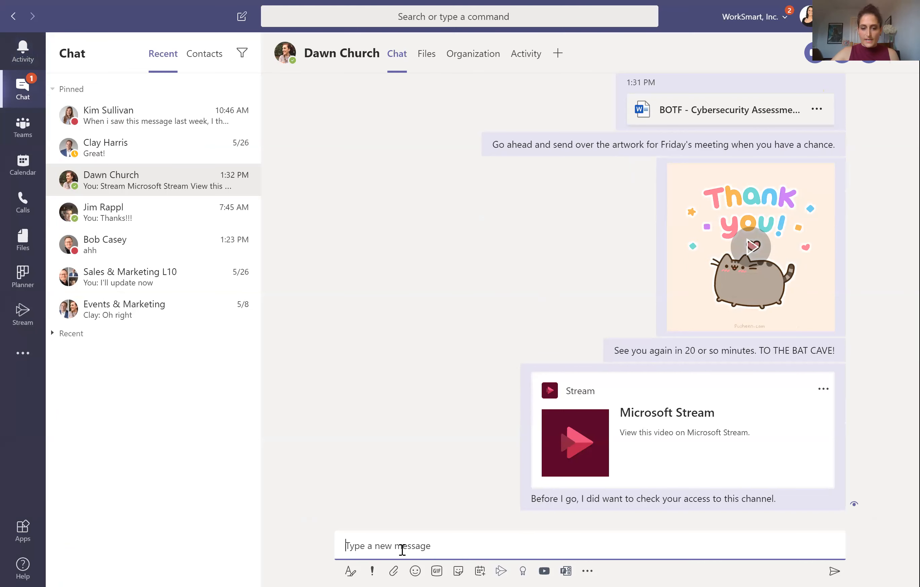
# Step: In the expanded compose box, add 'More Formal' as a Heading 1 line
pyautogui.click(351, 571)
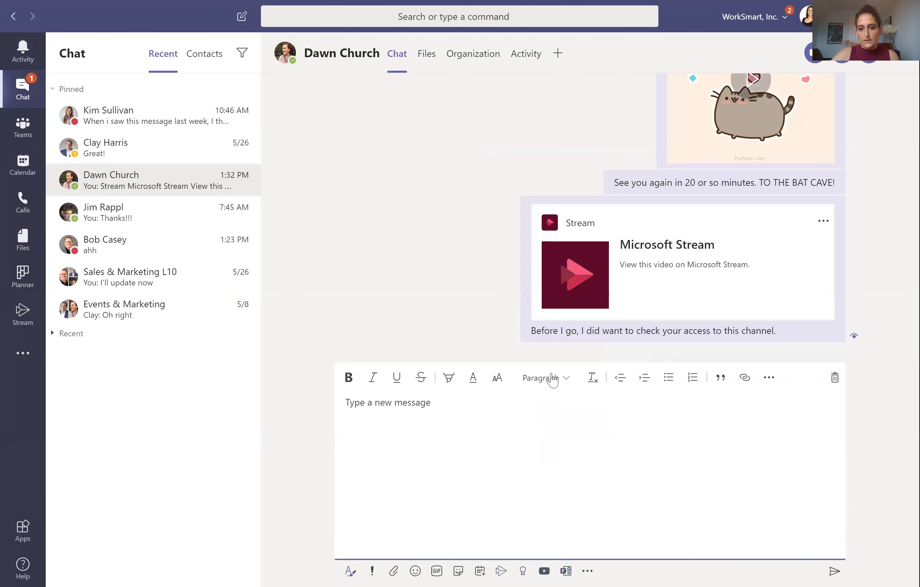
pyautogui.click(558, 383)
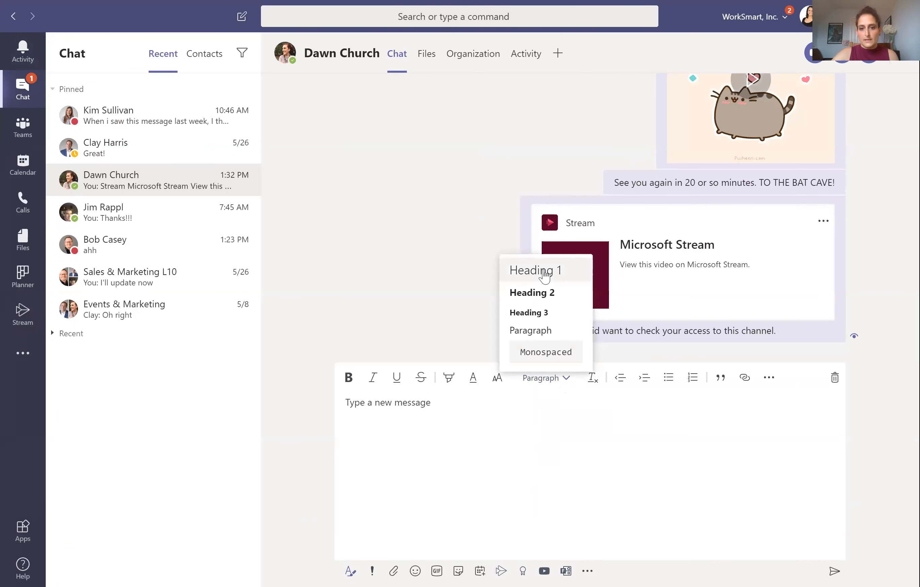
pyautogui.click(543, 271)
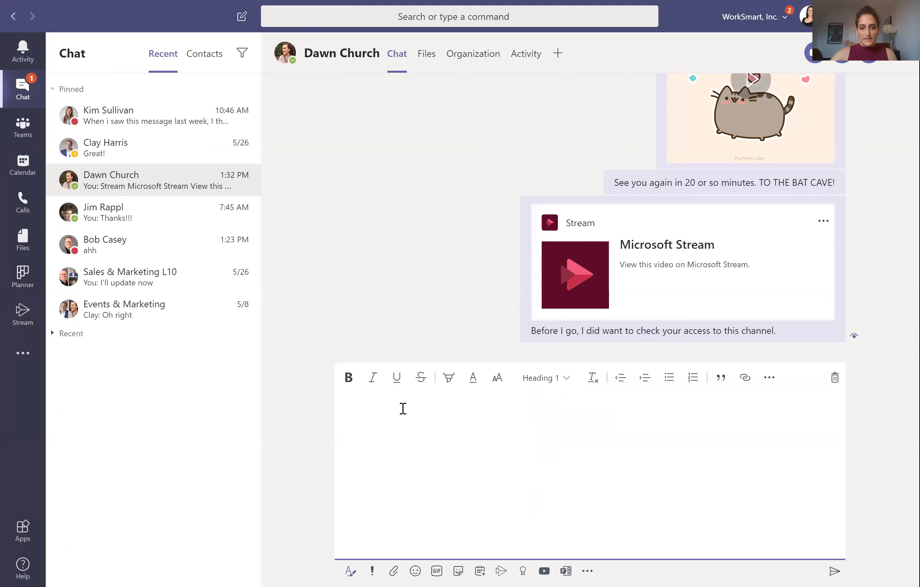
pyautogui.write('More ')
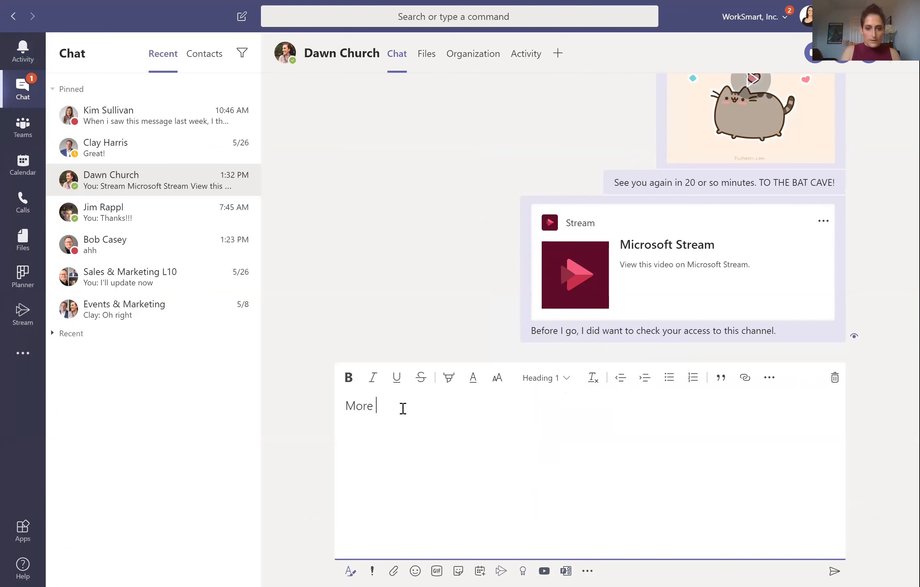
pyautogui.write('Formal')
pyautogui.press('Return')
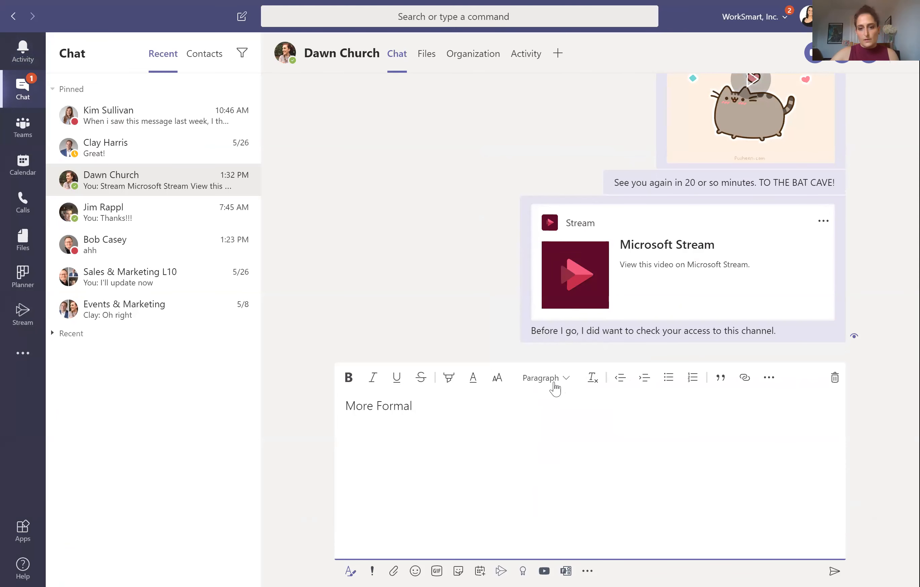
# Step: Add a monospaced line reading 'Test message.' below the heading
pyautogui.click(557, 384)
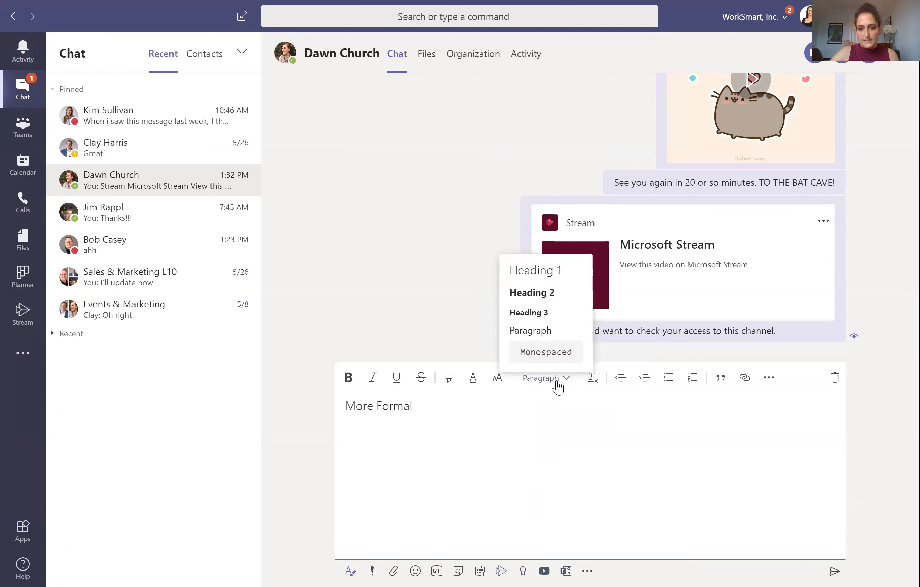
pyautogui.click(546, 351)
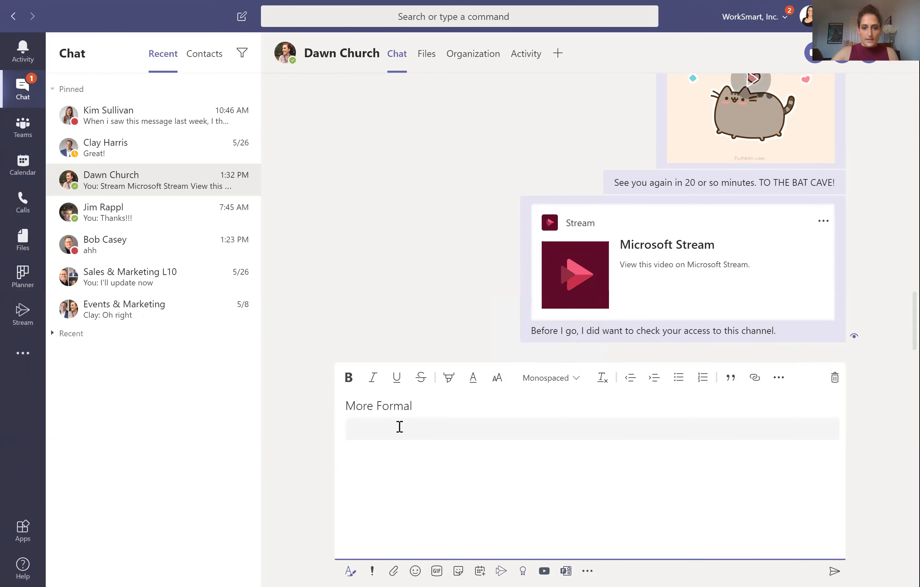
pyautogui.write('Test')
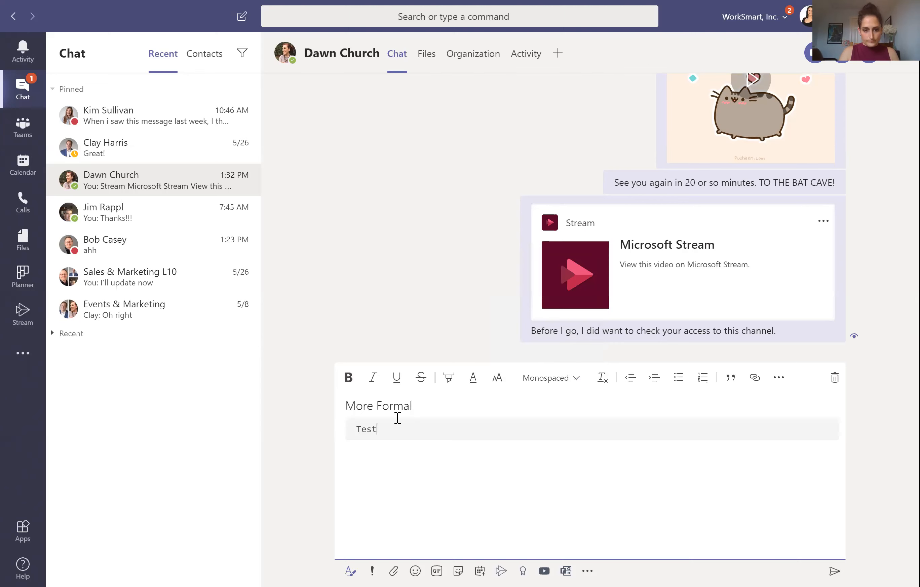
pyautogui.write(' message.')
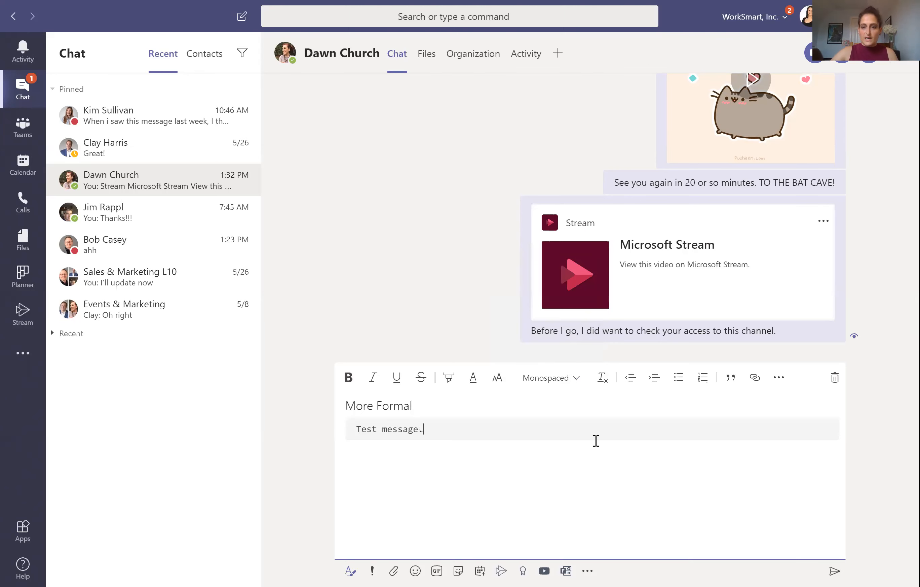
pyautogui.click(758, 383)
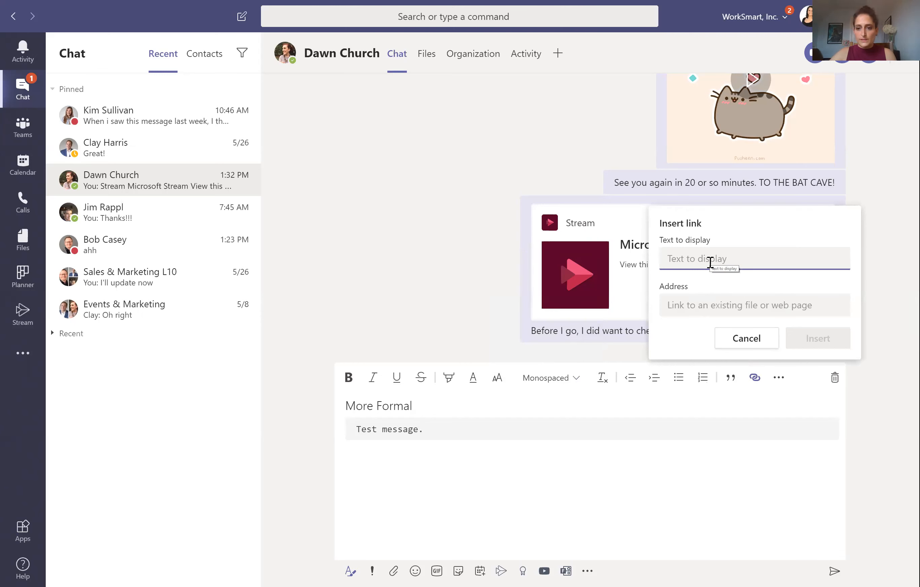
pyautogui.click(779, 381)
pyautogui.click(779, 382)
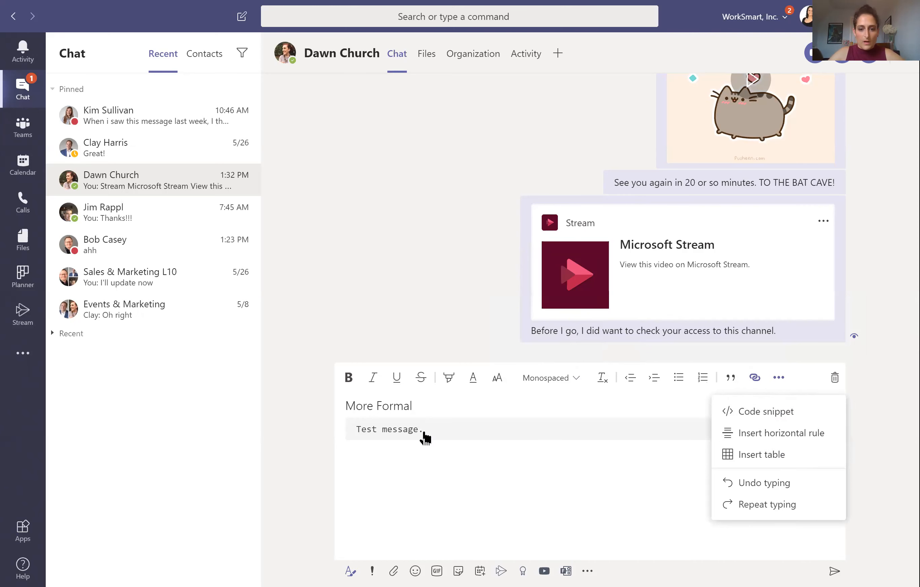
pyautogui.click(428, 520)
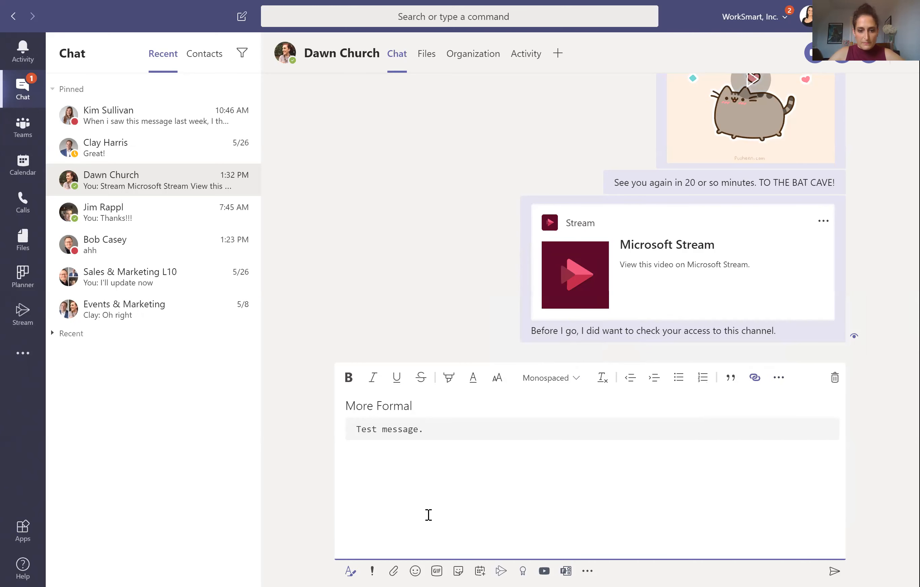
pyautogui.click(374, 570)
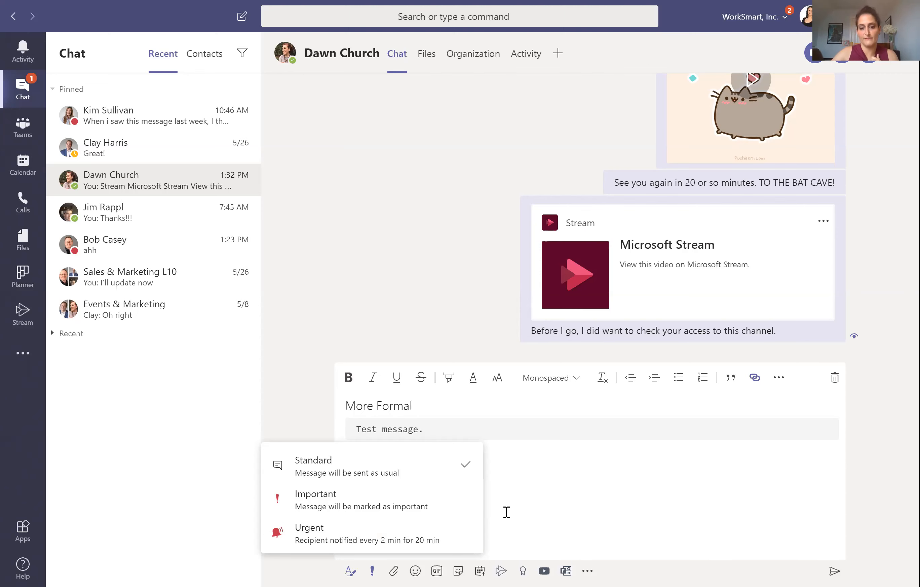
pyautogui.click(549, 494)
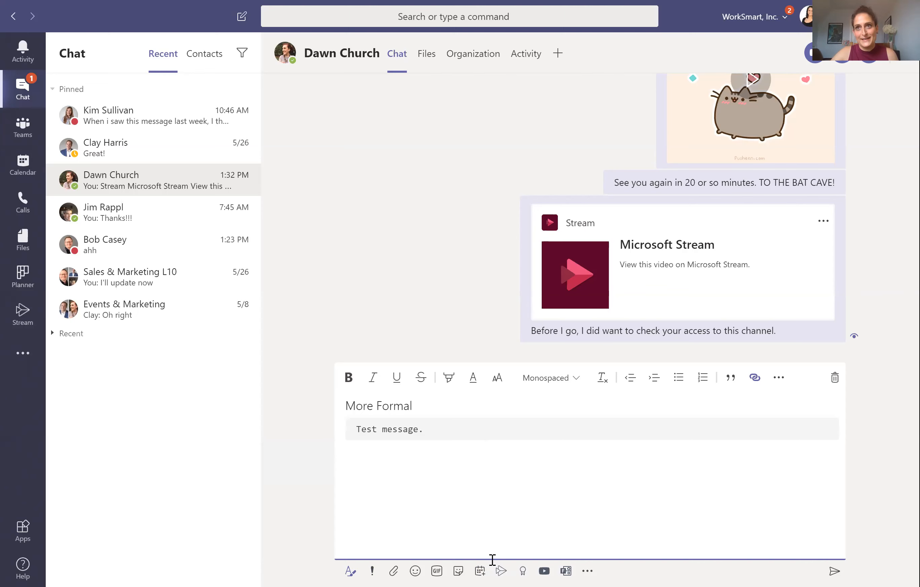
pyautogui.click(394, 570)
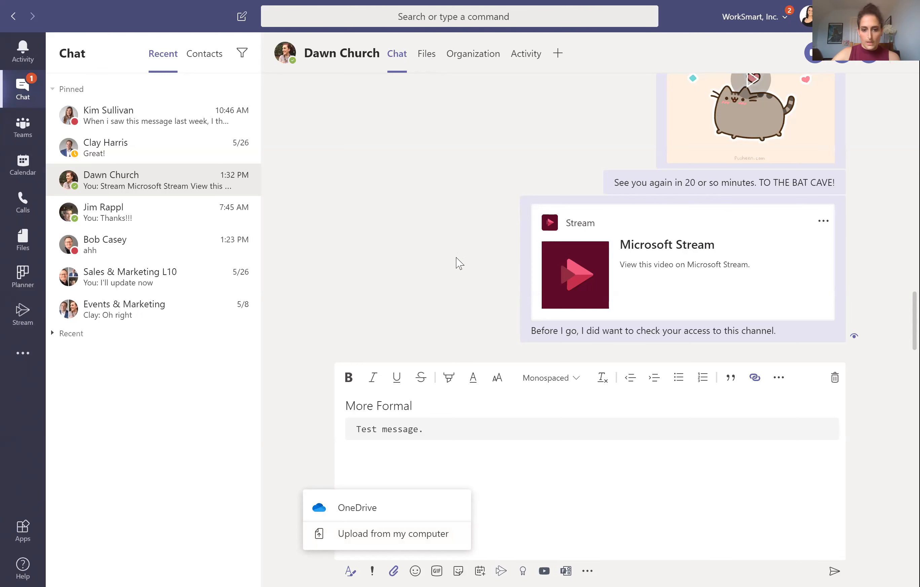
pyautogui.click(845, 447)
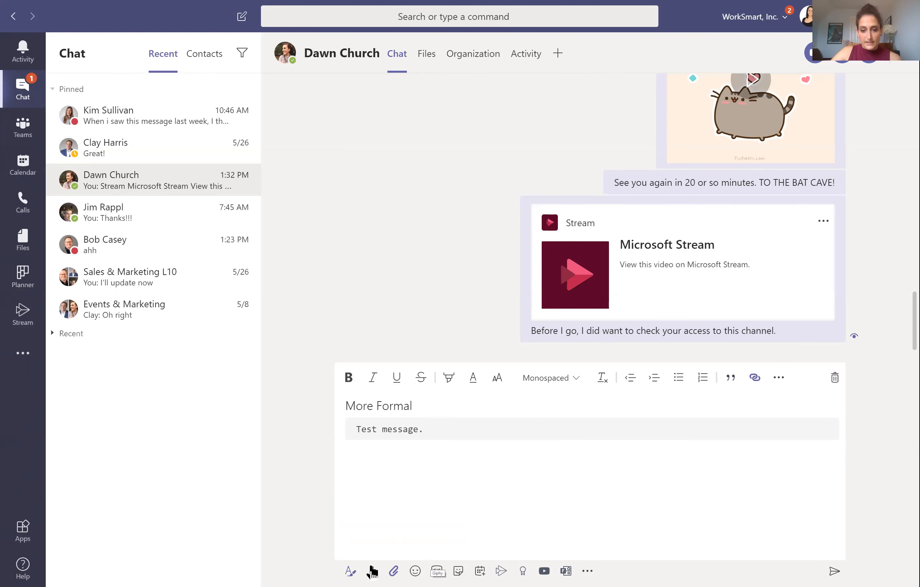
pyautogui.click(437, 571)
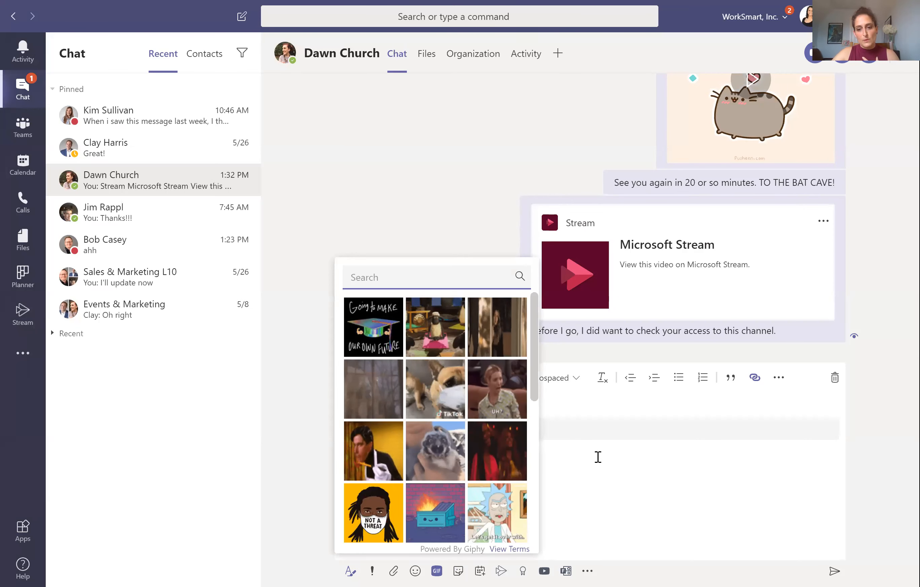
pyautogui.click(643, 476)
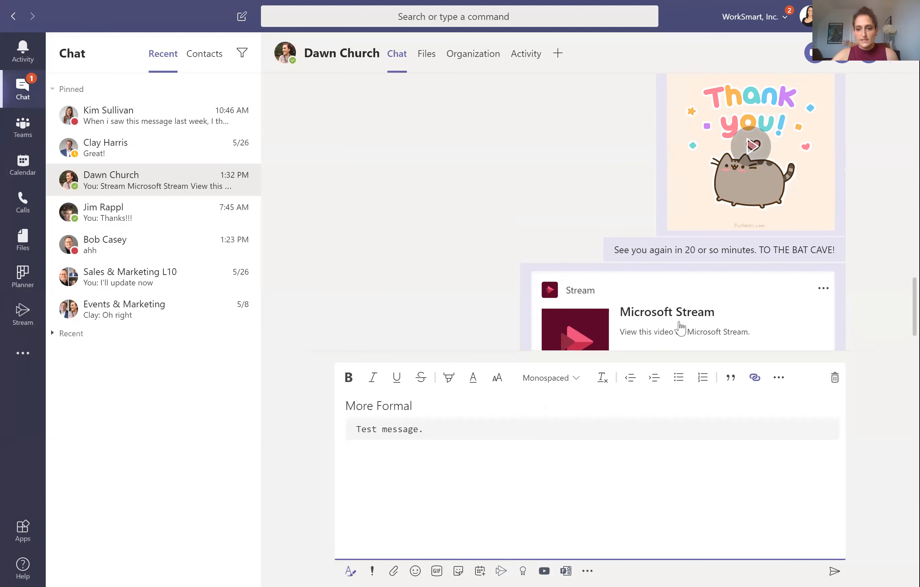
# Step: Browse the Meme sticker category, then close the sticker picker without choosing one
pyautogui.click(456, 569)
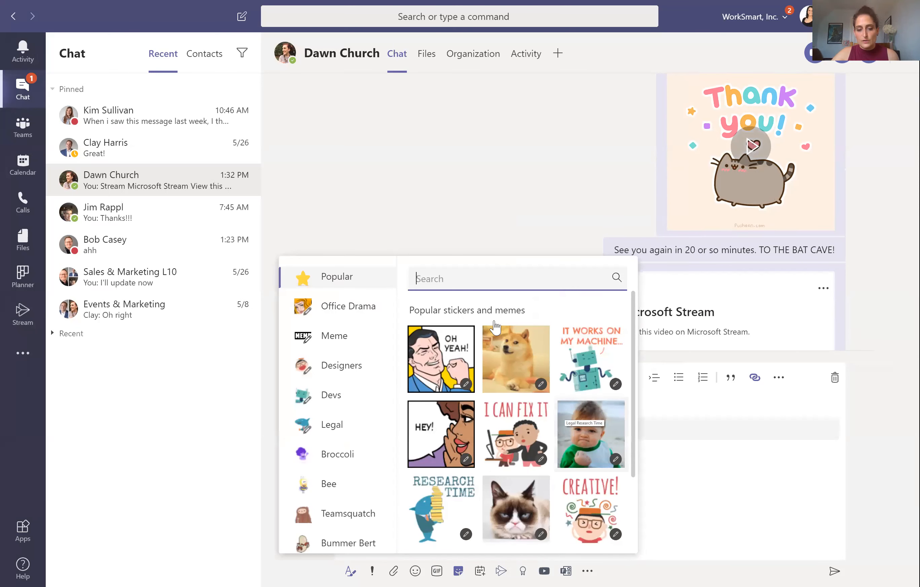
pyautogui.click(335, 343)
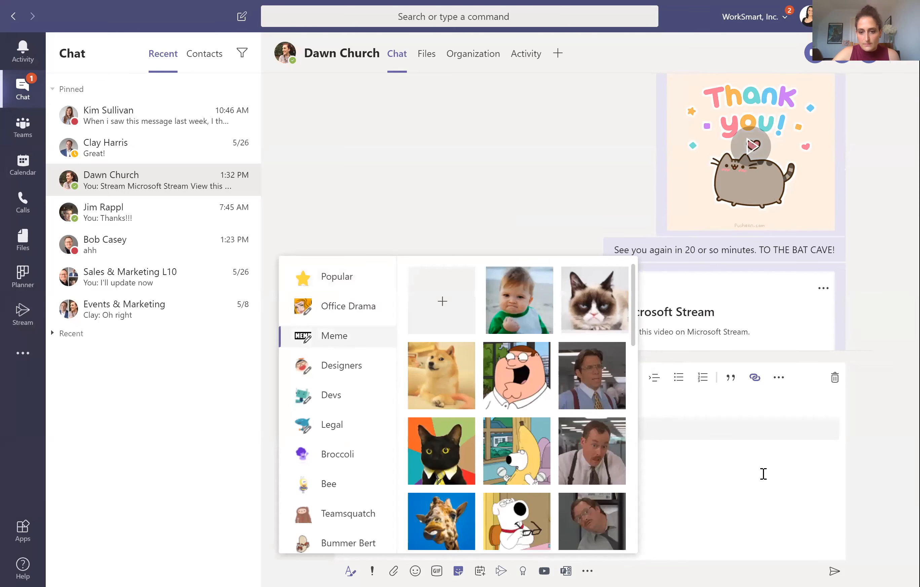
pyautogui.click(763, 473)
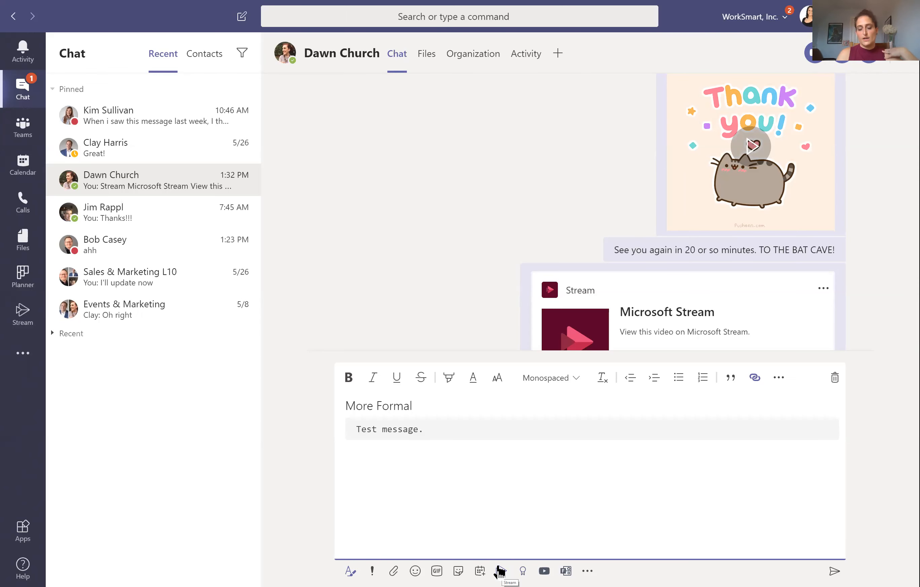
pyautogui.click(745, 312)
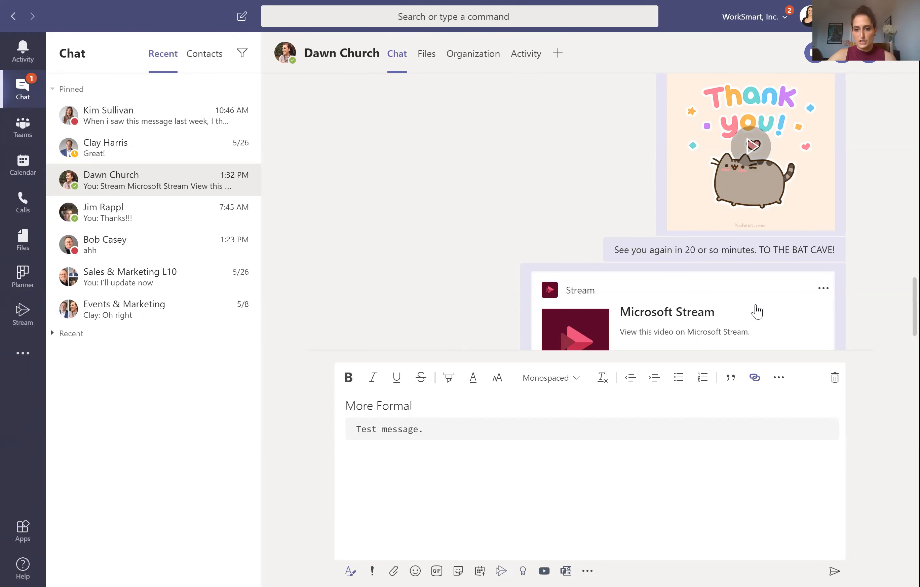
pyautogui.click(502, 571)
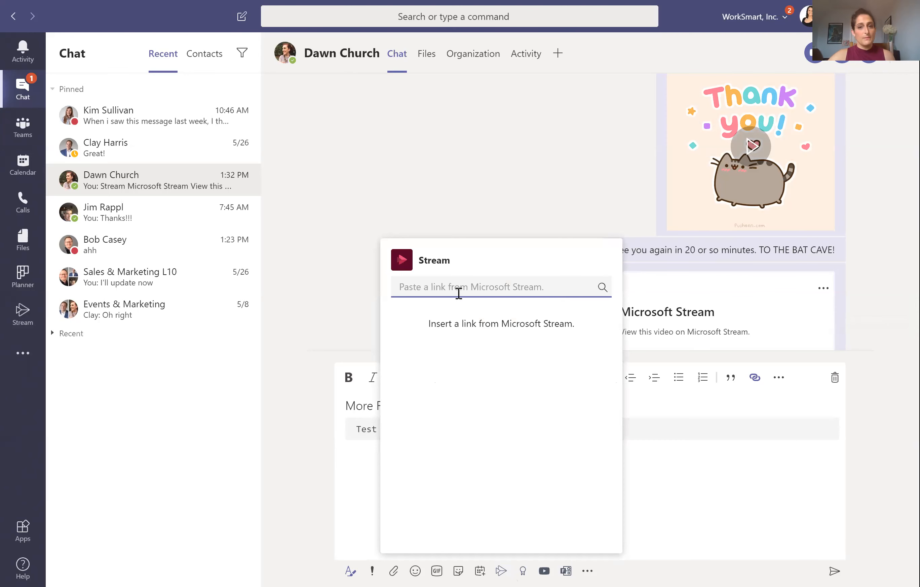
pyautogui.click(690, 295)
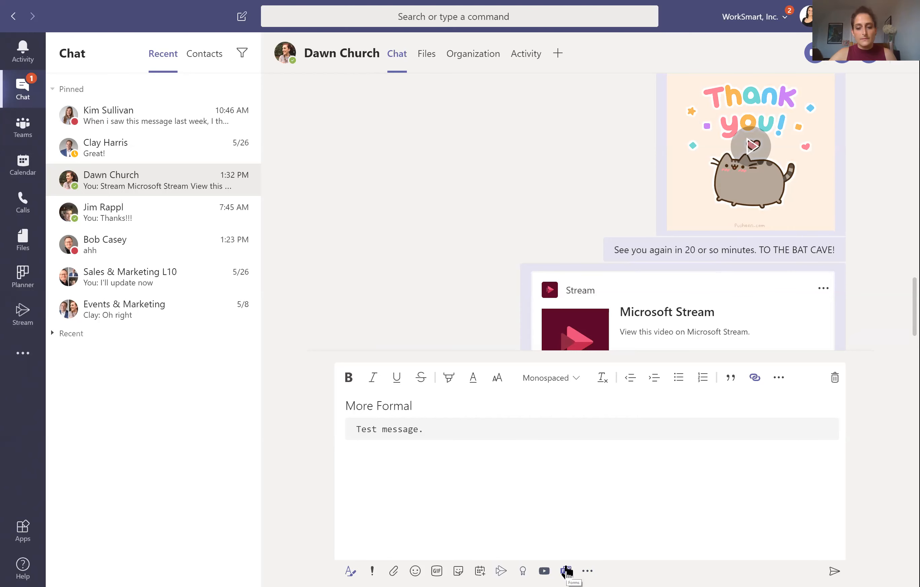
pyautogui.click(587, 571)
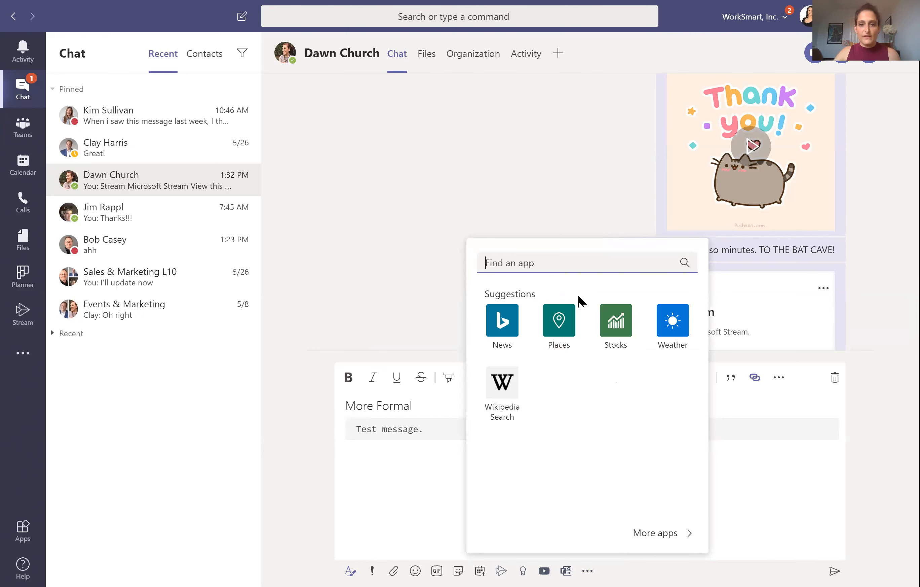
pyautogui.click(627, 214)
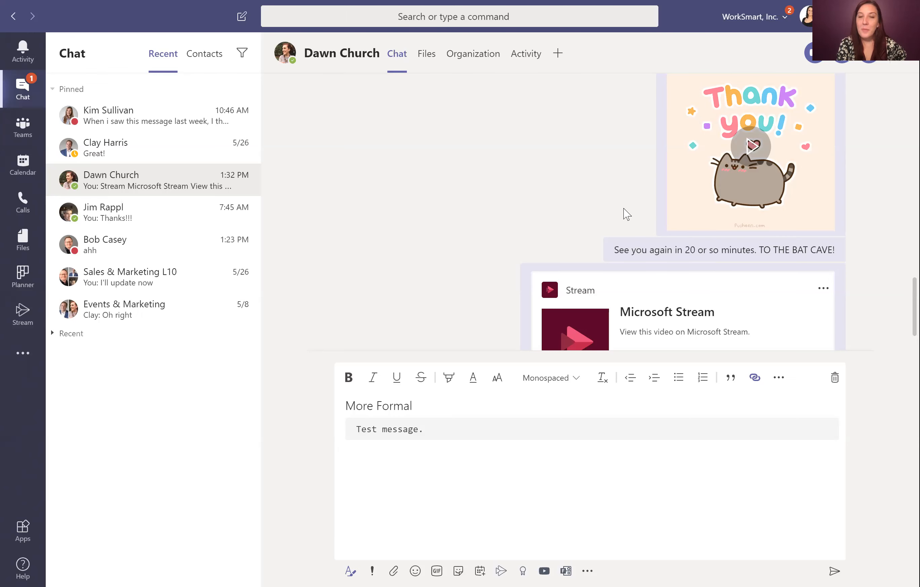
pyautogui.moveTo(243, 300)
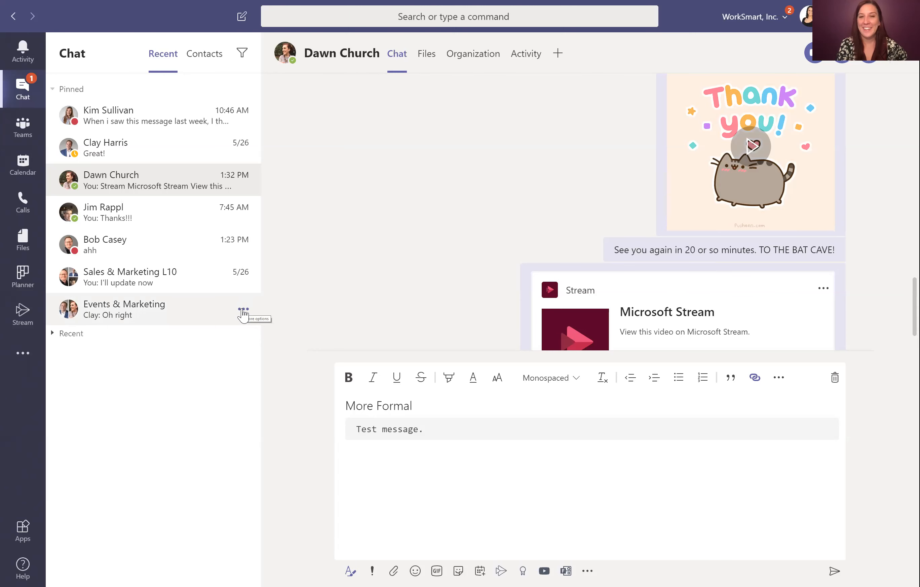
pyautogui.click(243, 309)
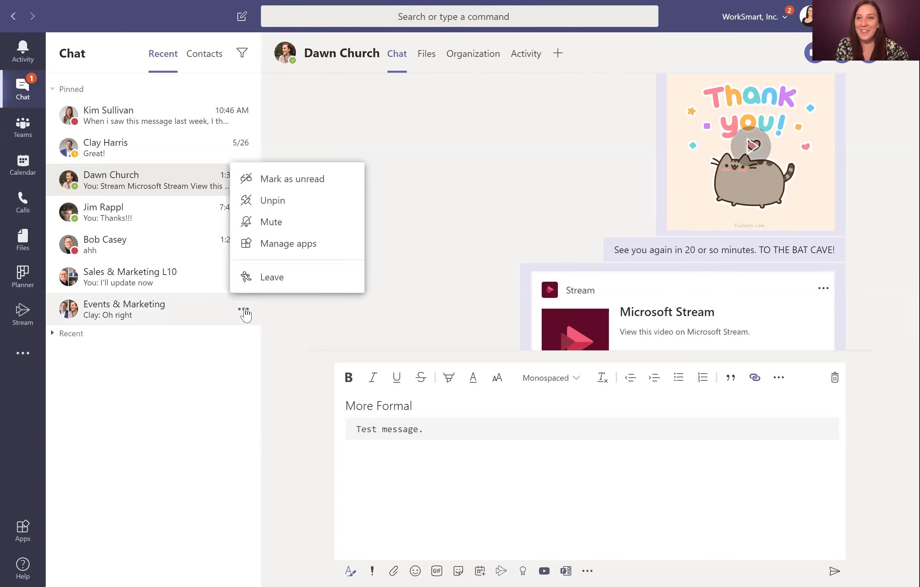
pyautogui.click(484, 238)
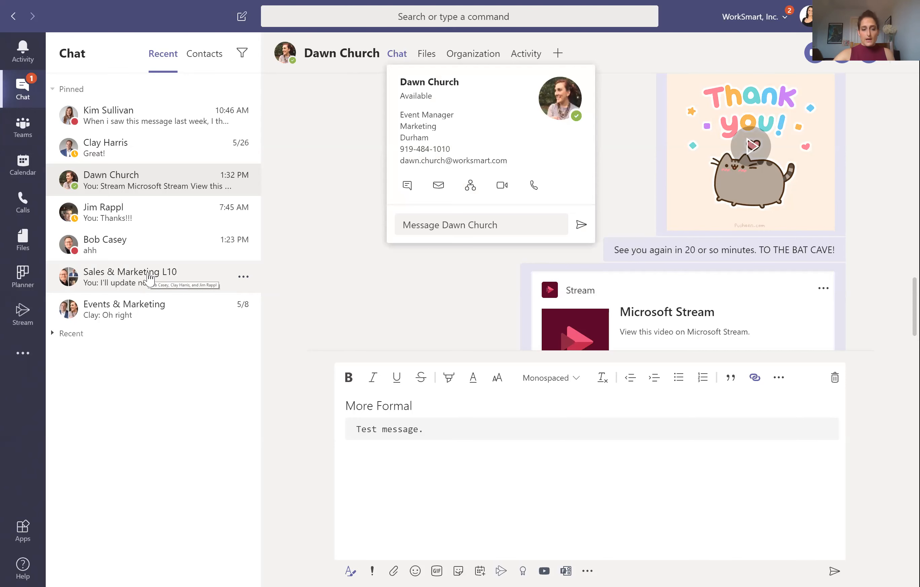
# Step: Open the Sales & Marketing L10 group chat, cancel renaming it, and return to the one-to-one chat
pyautogui.click(244, 278)
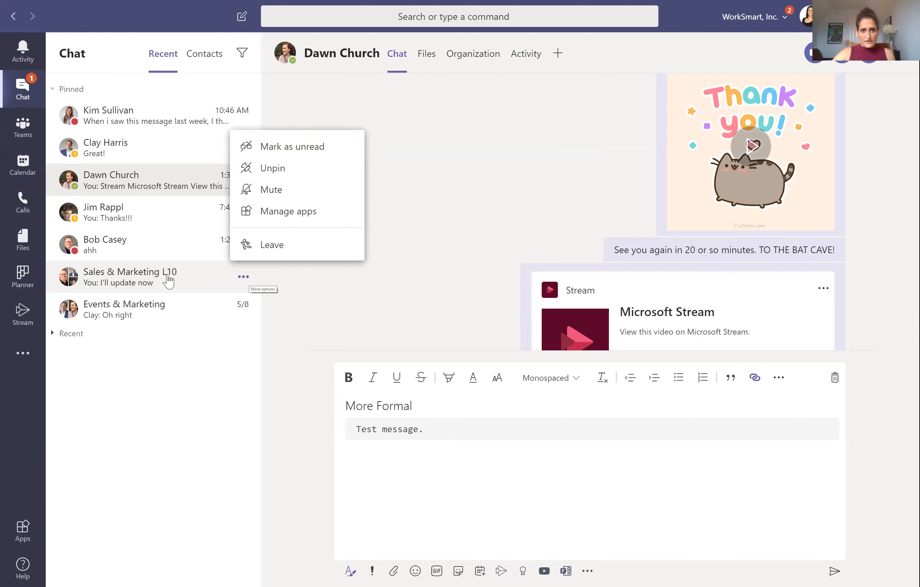
pyautogui.click(343, 48)
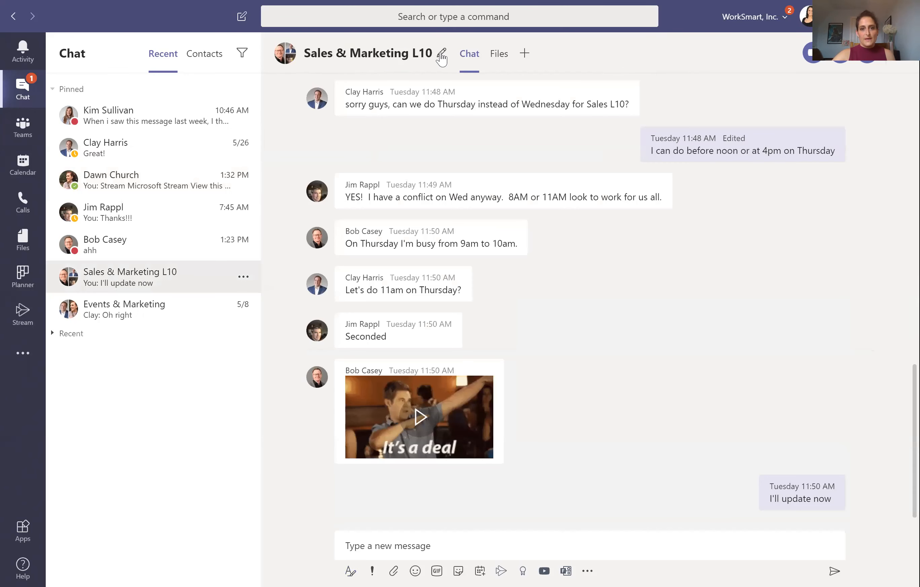
pyautogui.click(441, 54)
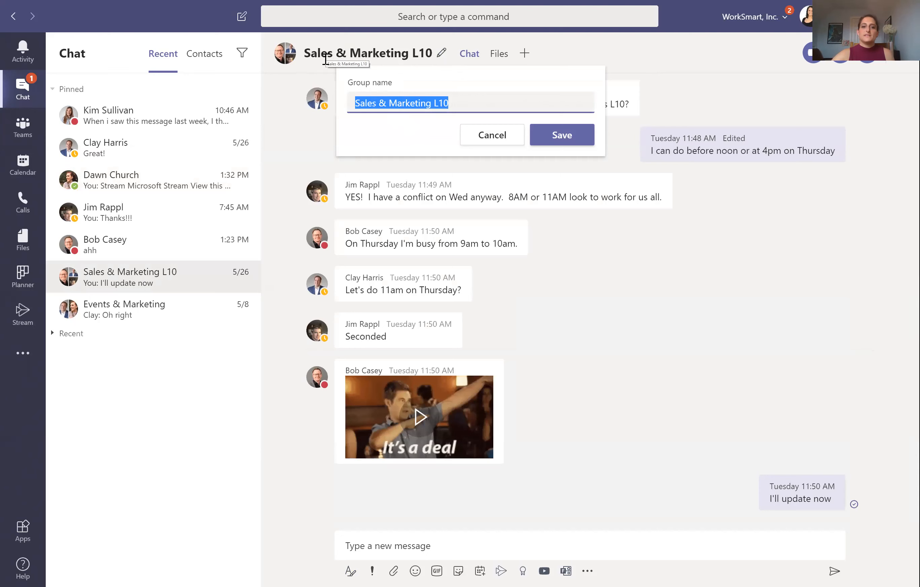
pyautogui.press('Escape')
pyautogui.click(134, 187)
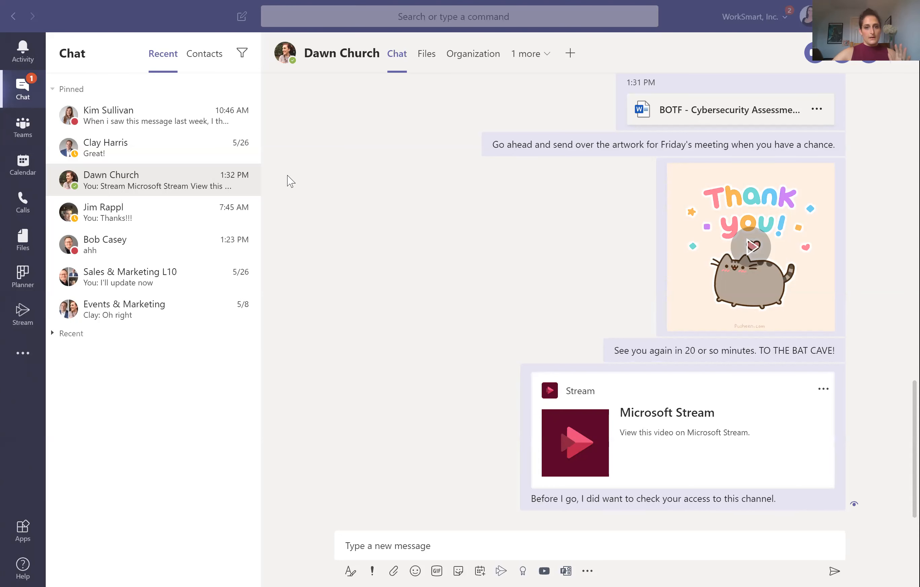
pyautogui.click(20, 354)
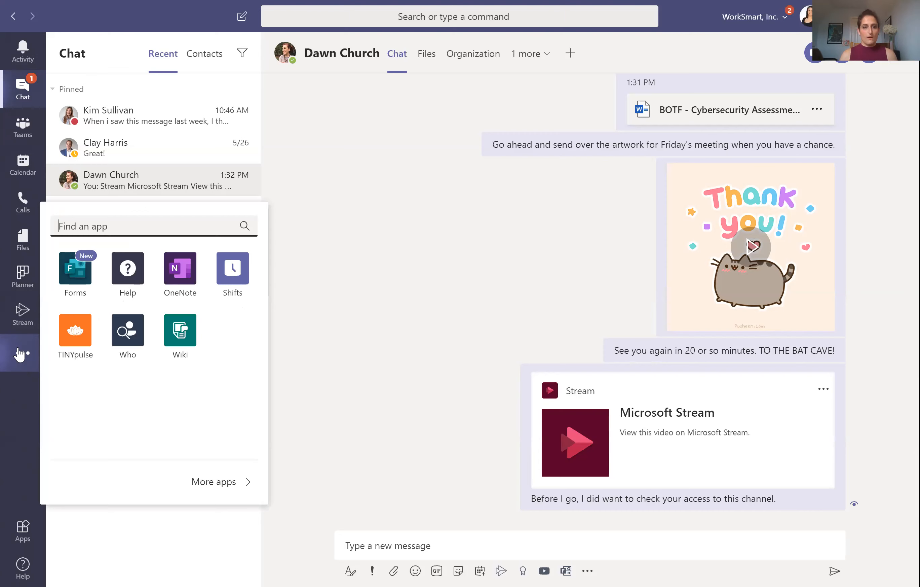
pyautogui.click(22, 353)
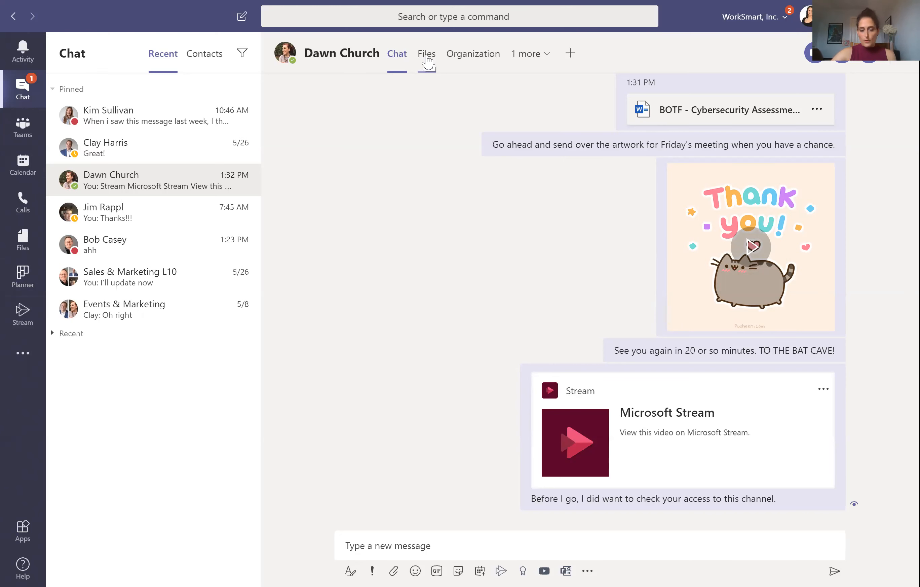
# Step: Cancel the upload from the computer, then bring up the Marketing Team General channel's Website folder
pyautogui.click(394, 571)
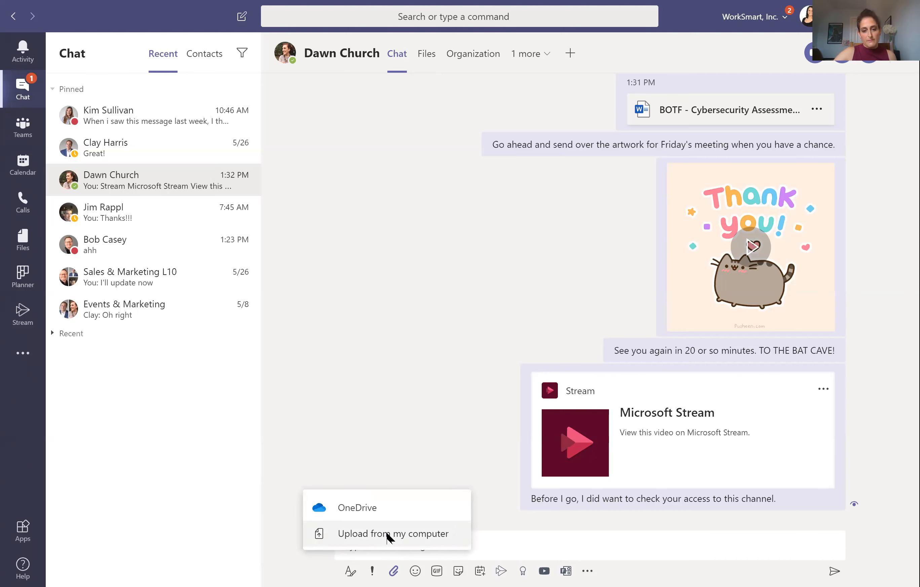
pyautogui.click(388, 535)
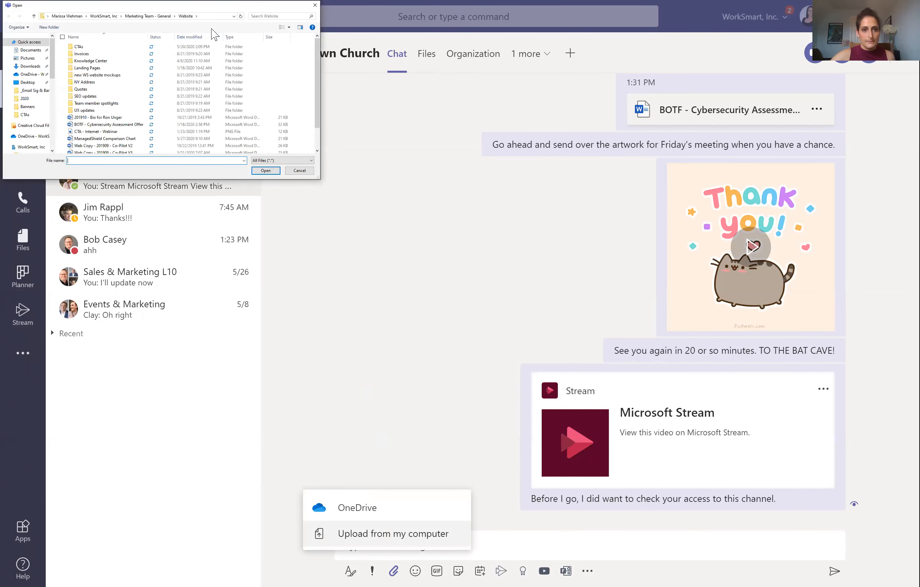
pyautogui.click(476, 325)
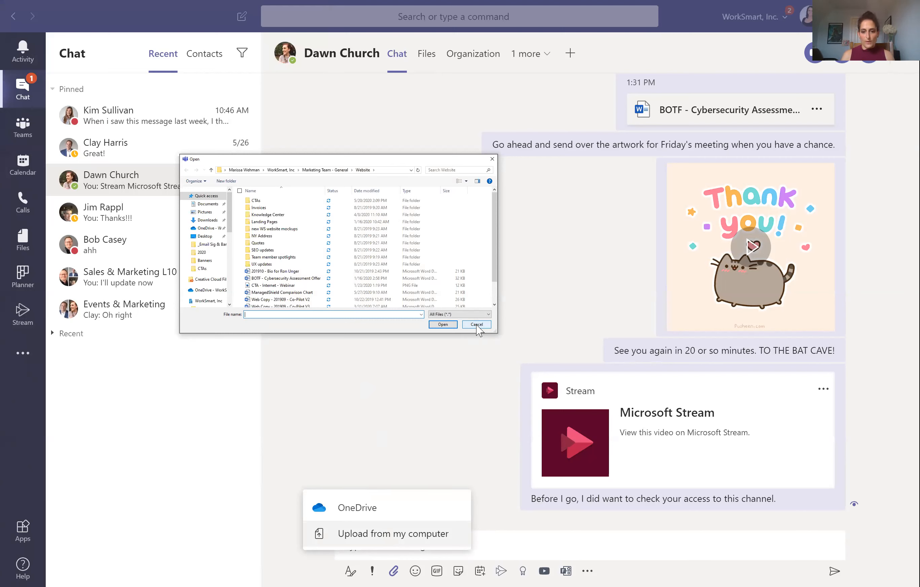
pyautogui.click(505, 492)
pyautogui.click(528, 548)
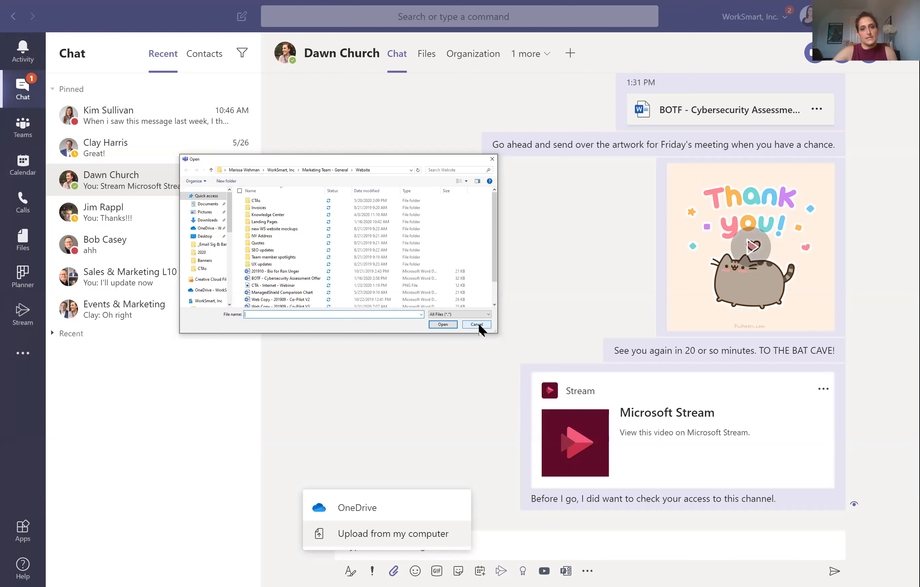
# Step: Cancel the file upload, close the Attach menu, and open then dismiss the more-apps flyout
pyautogui.click(478, 324)
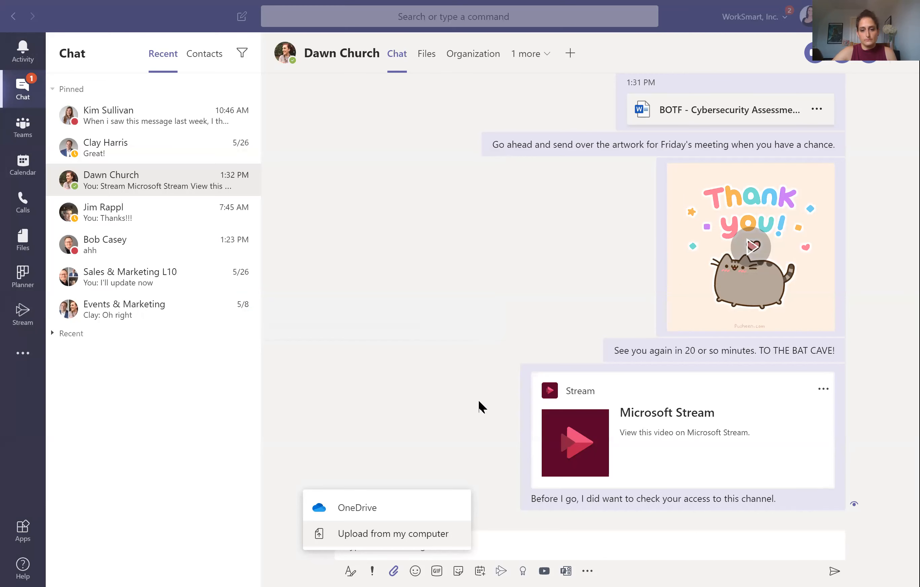
pyautogui.click(393, 570)
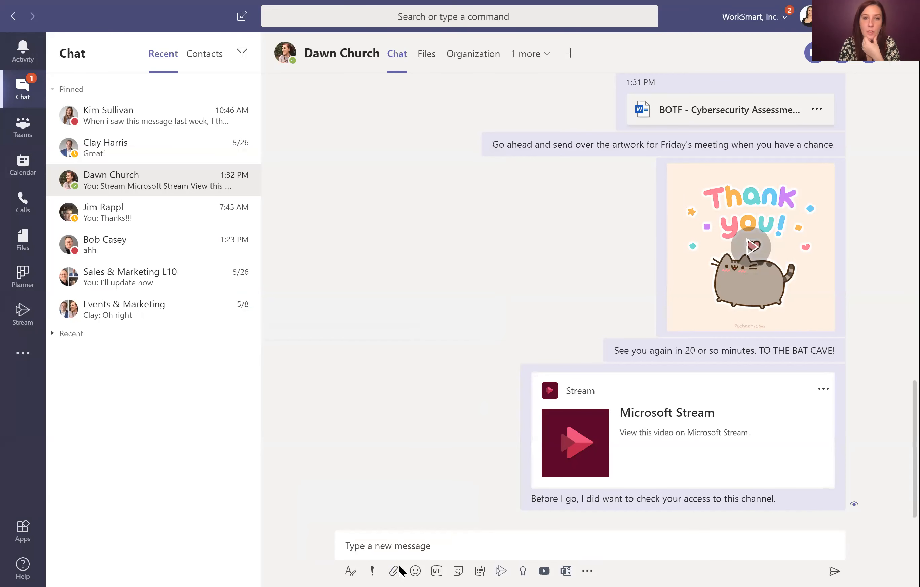
pyautogui.click(590, 572)
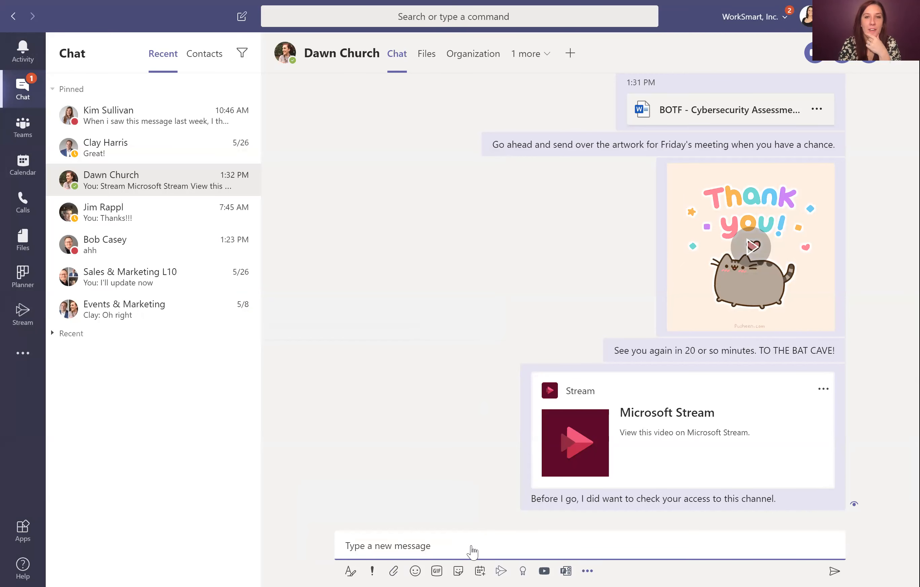
pyautogui.click(415, 498)
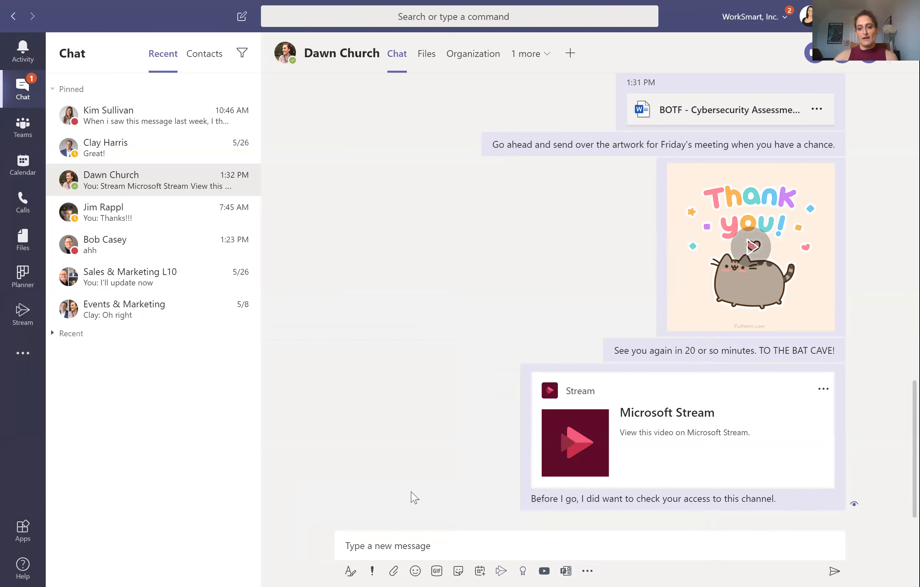
pyautogui.moveTo(890, 155)
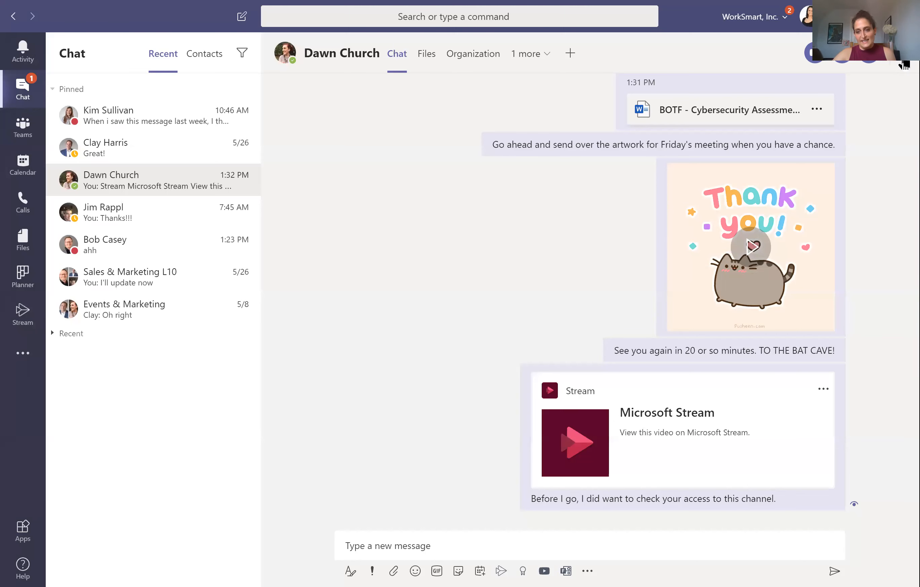
pyautogui.click(904, 64)
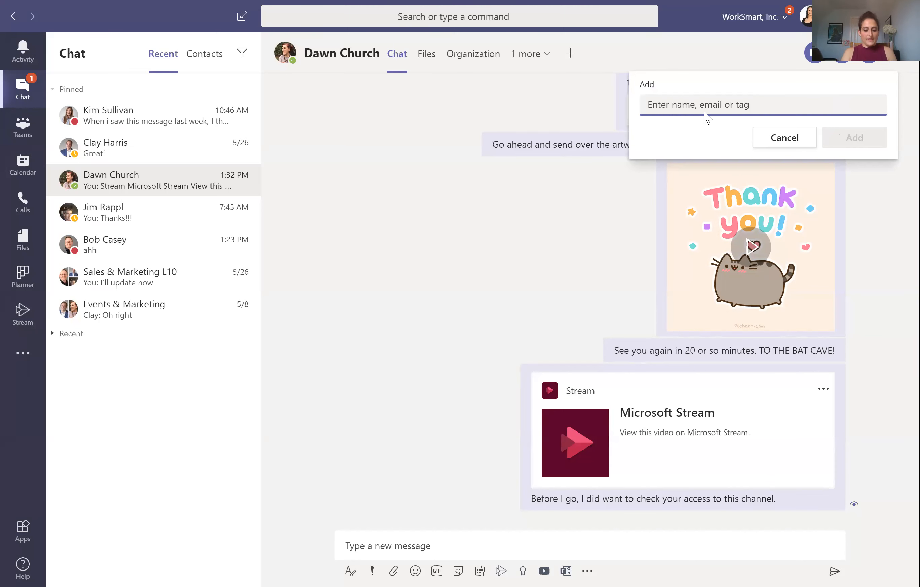
pyautogui.write('jason')
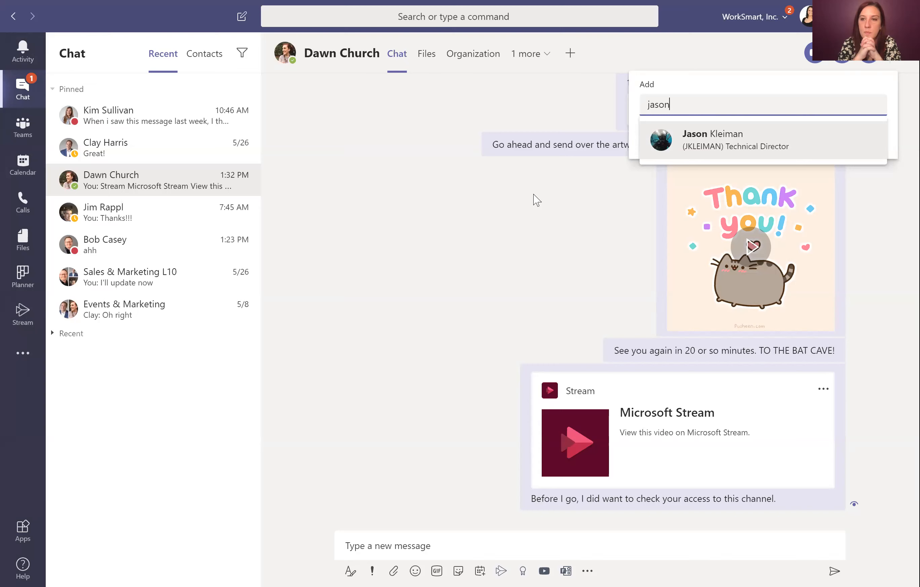
pyautogui.click(895, 65)
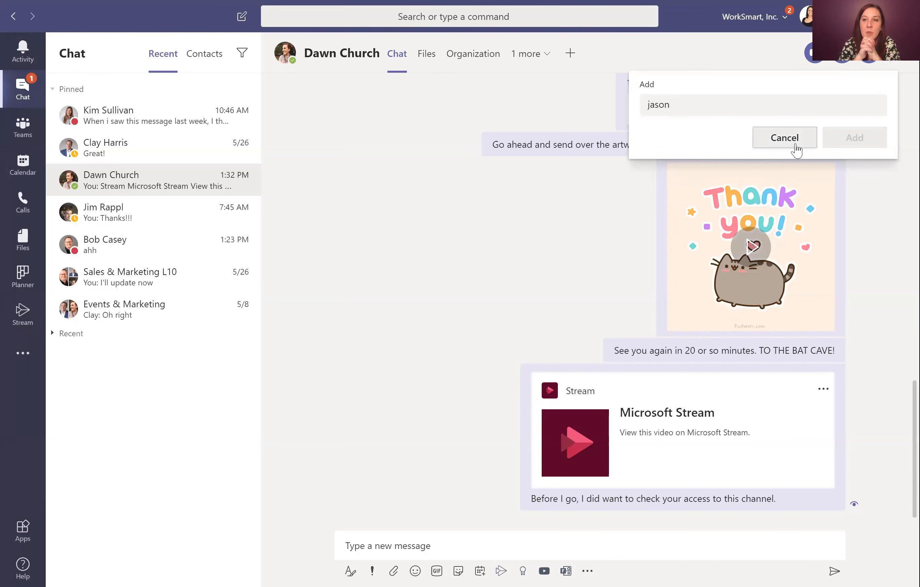
pyautogui.click(510, 145)
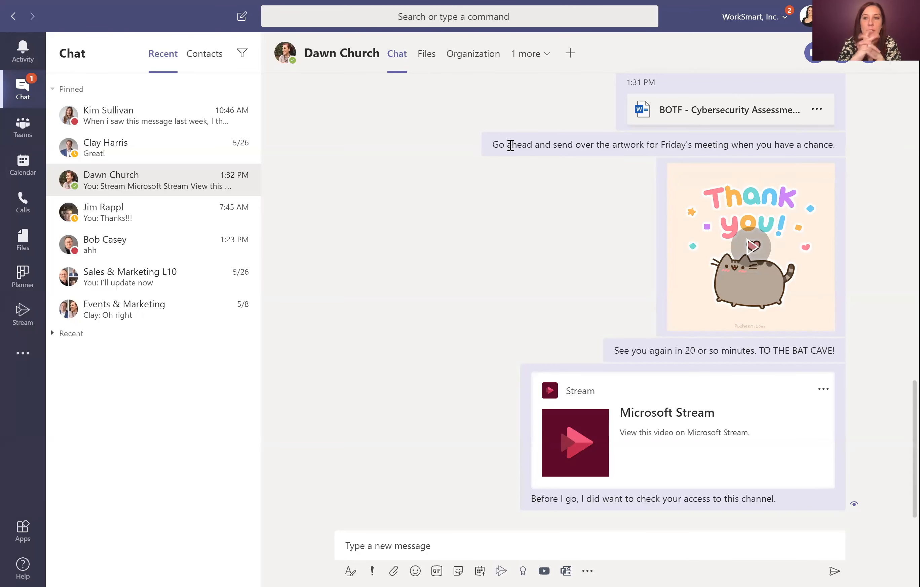
# Step: Save the 'Go ahead…' artwork request message from its more options menu
pyautogui.moveTo(511, 145)
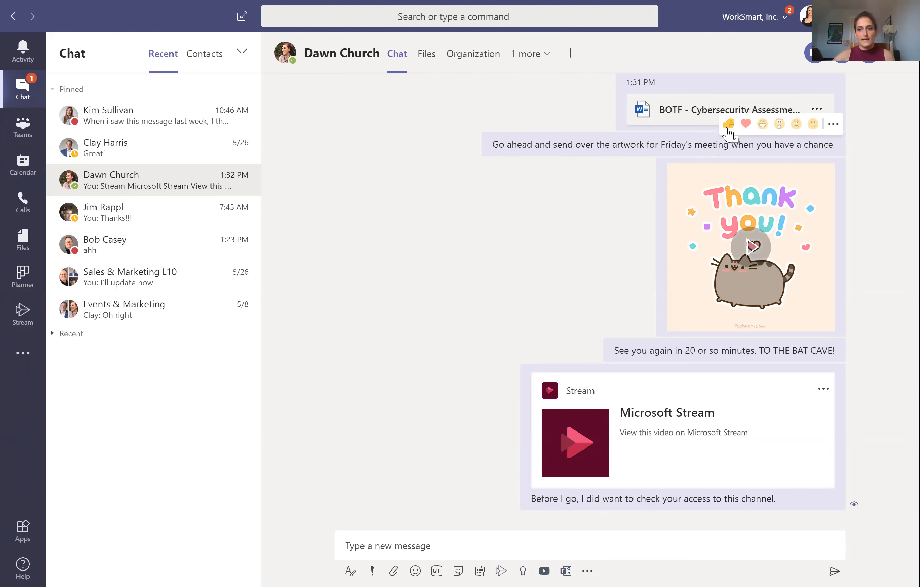
pyautogui.click(834, 124)
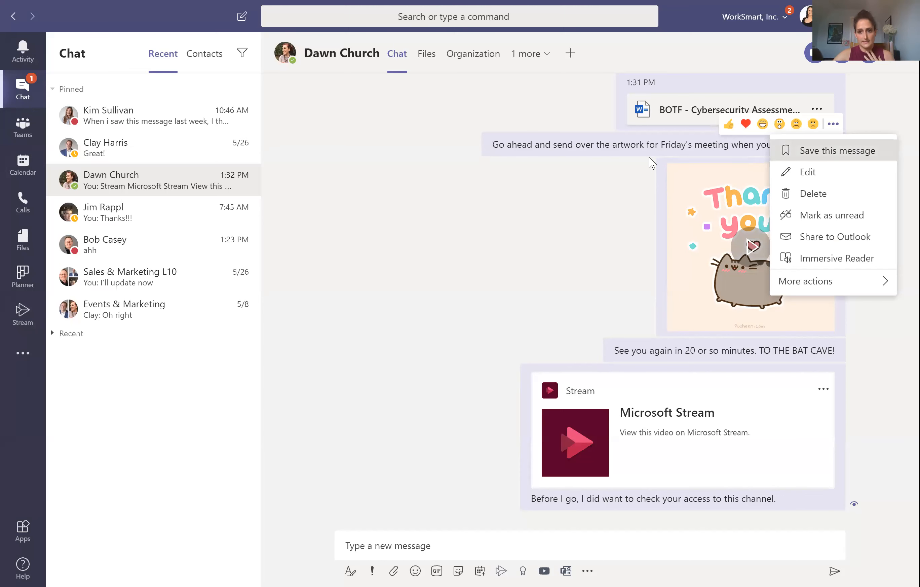
pyautogui.click(651, 165)
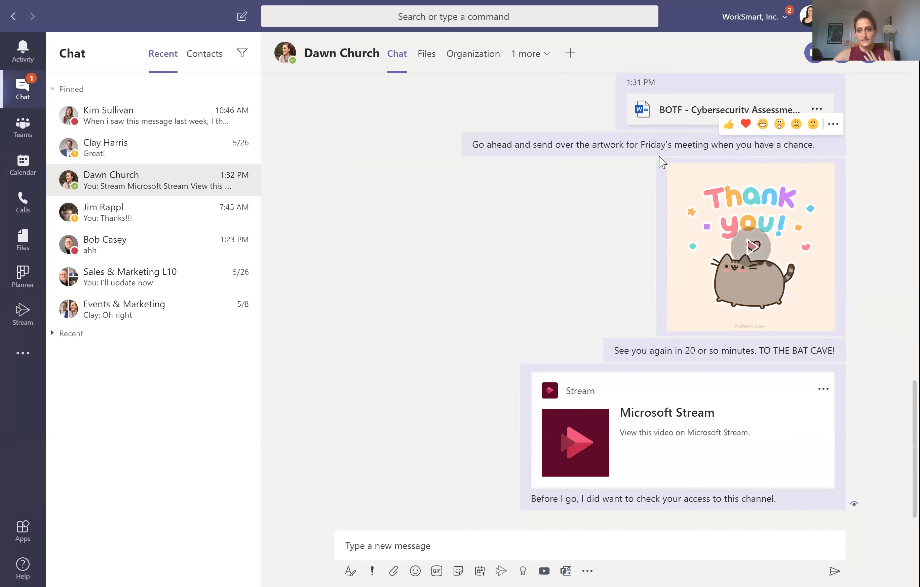
pyautogui.click(598, 26)
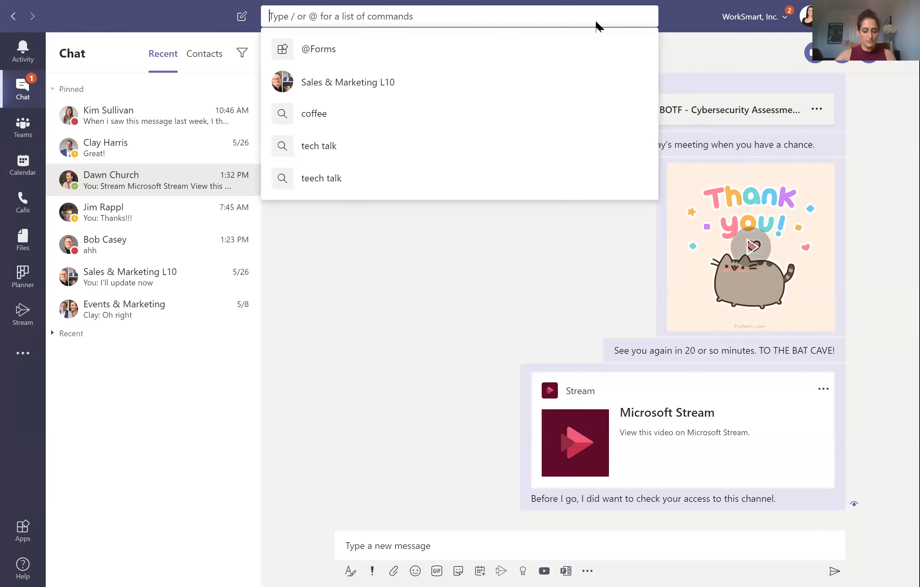
pyautogui.write('/')
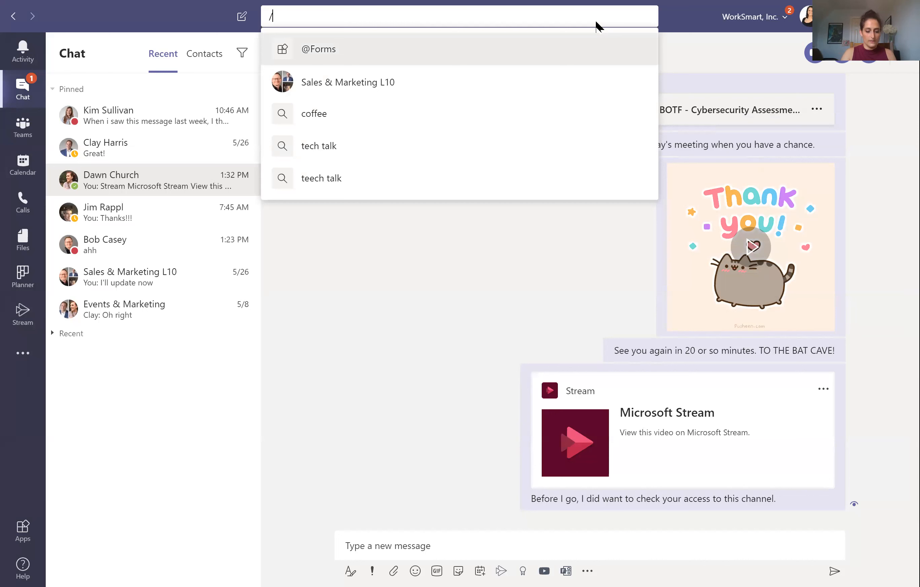
pyautogui.write('saved')
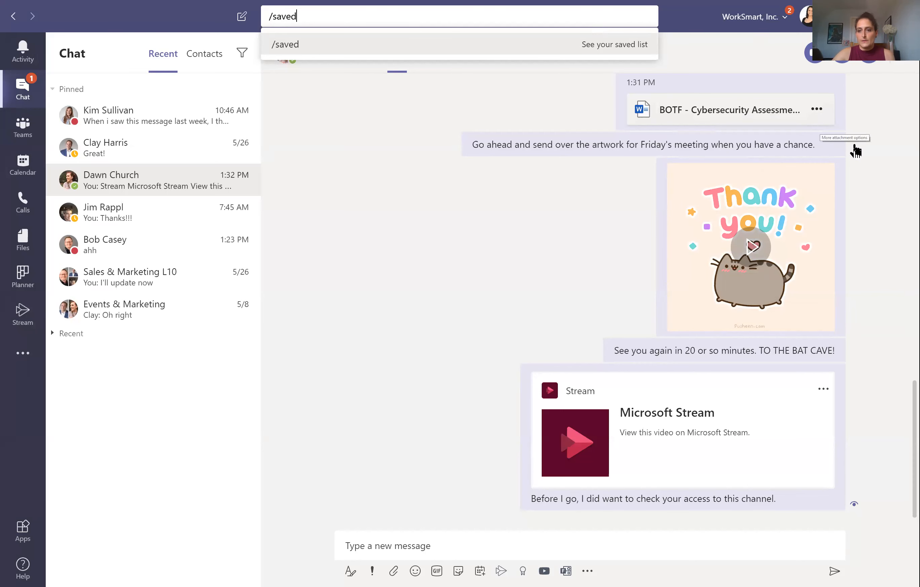
pyautogui.click(828, 148)
pyautogui.click(828, 148)
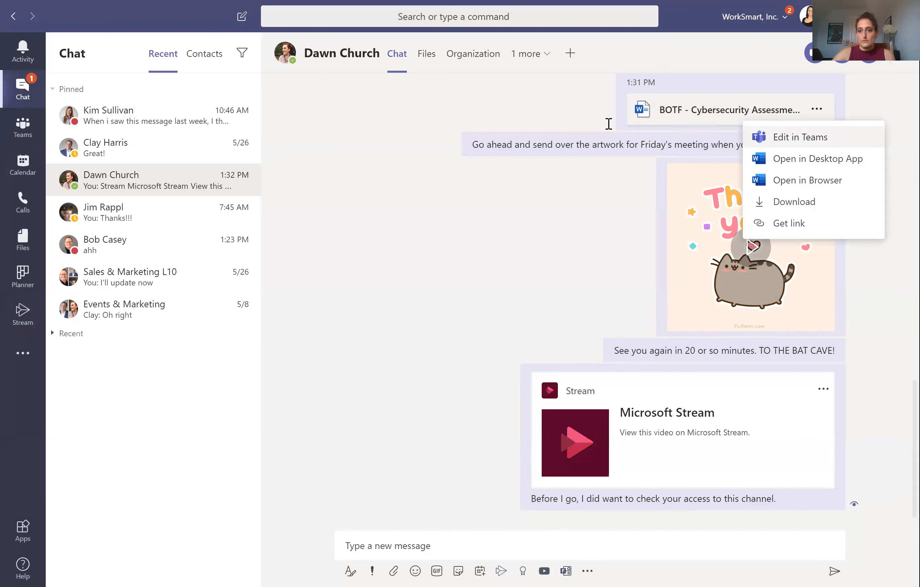
pyautogui.click(872, 156)
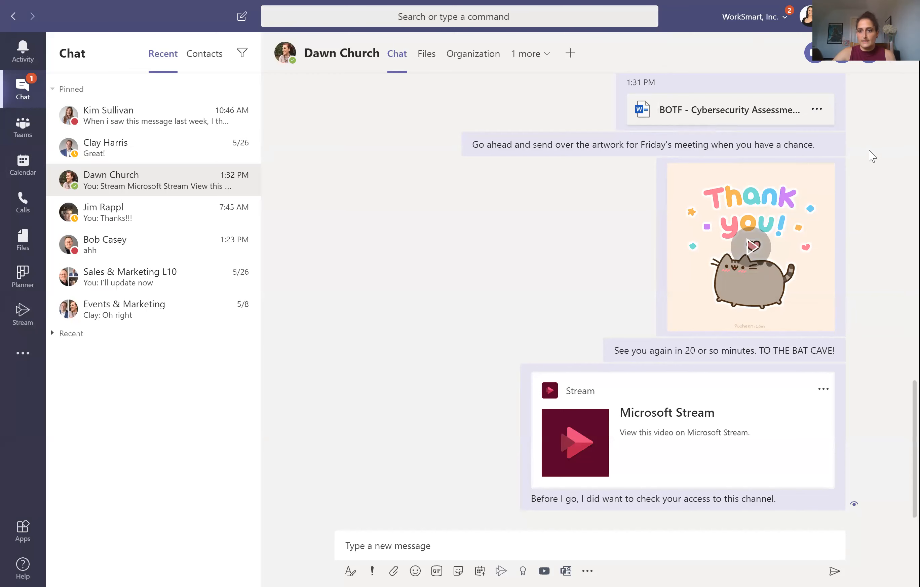
pyautogui.moveTo(840, 145)
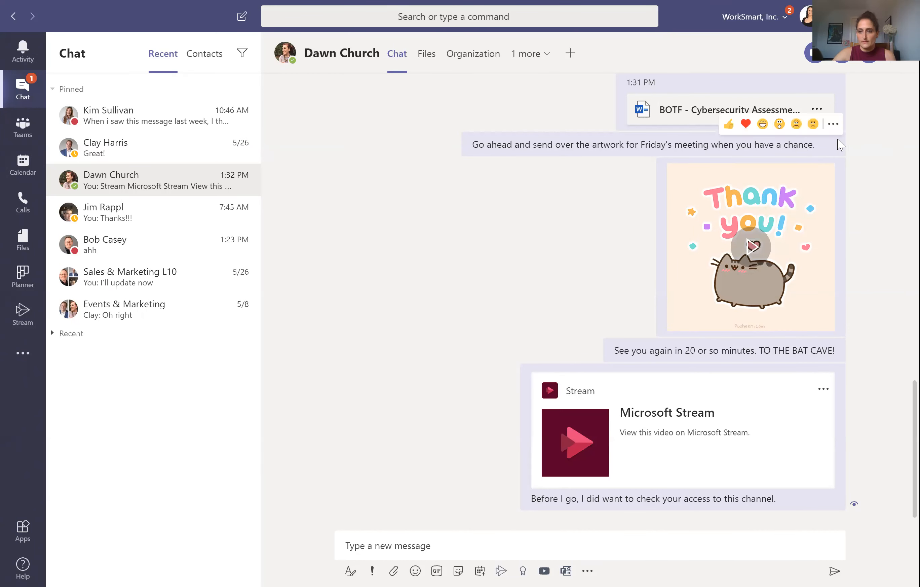
pyautogui.click(833, 124)
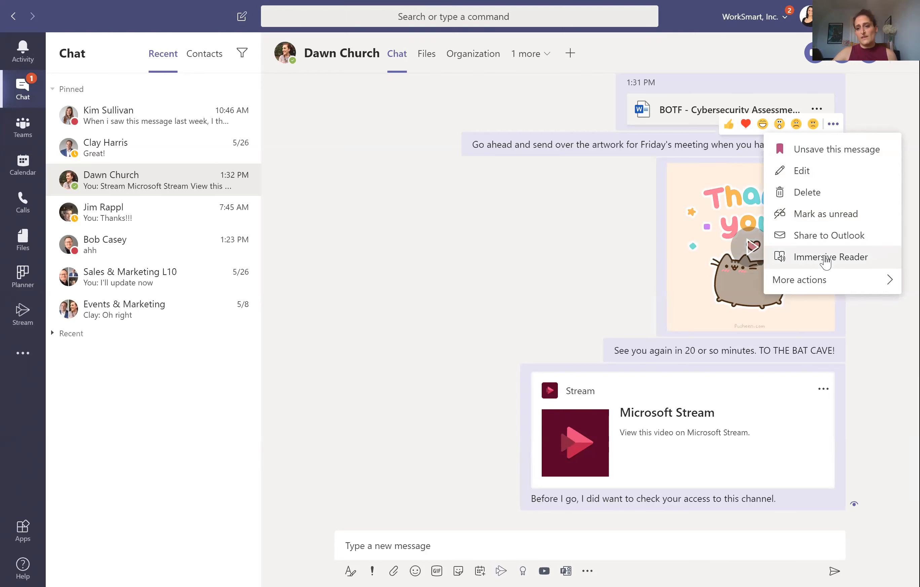
pyautogui.moveTo(886, 290)
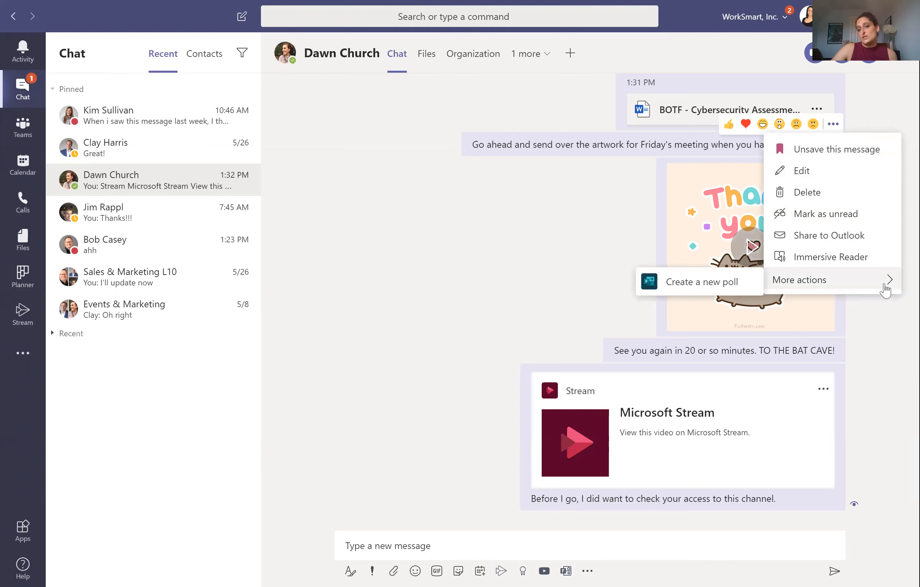
pyautogui.click(518, 244)
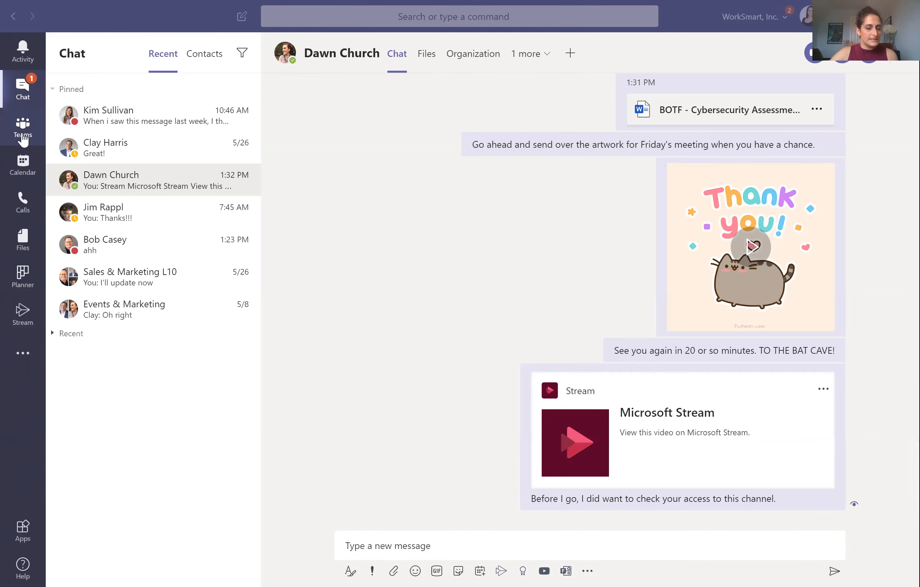
# Step: Switch to Teams and view the Marketing Team Events channel posts, including the Outline.docx share
pyautogui.click(23, 140)
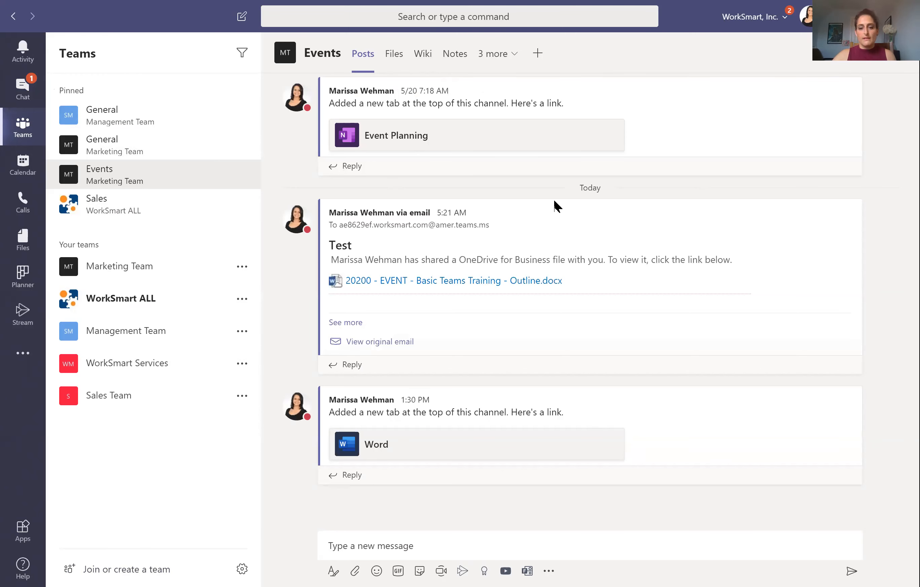
pyautogui.moveTo(561, 207)
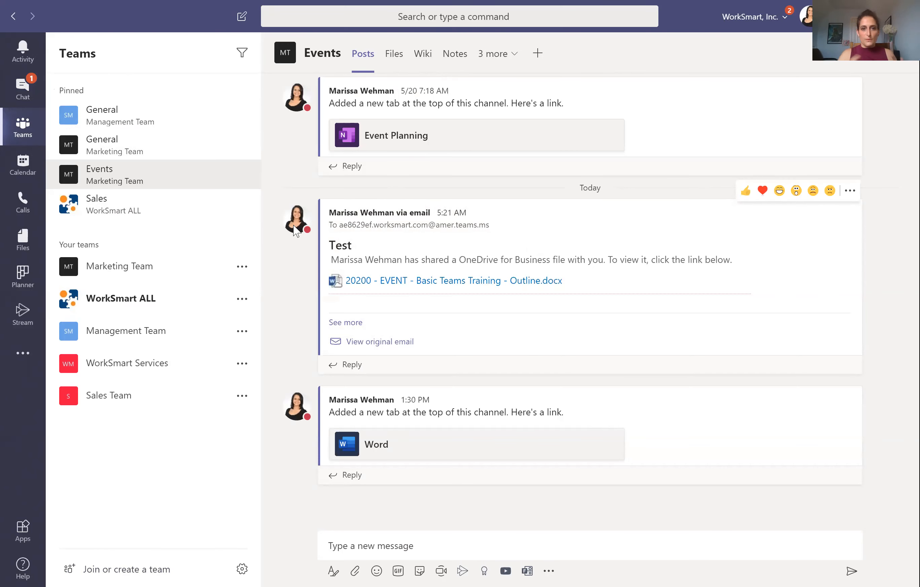
pyautogui.moveTo(297, 231)
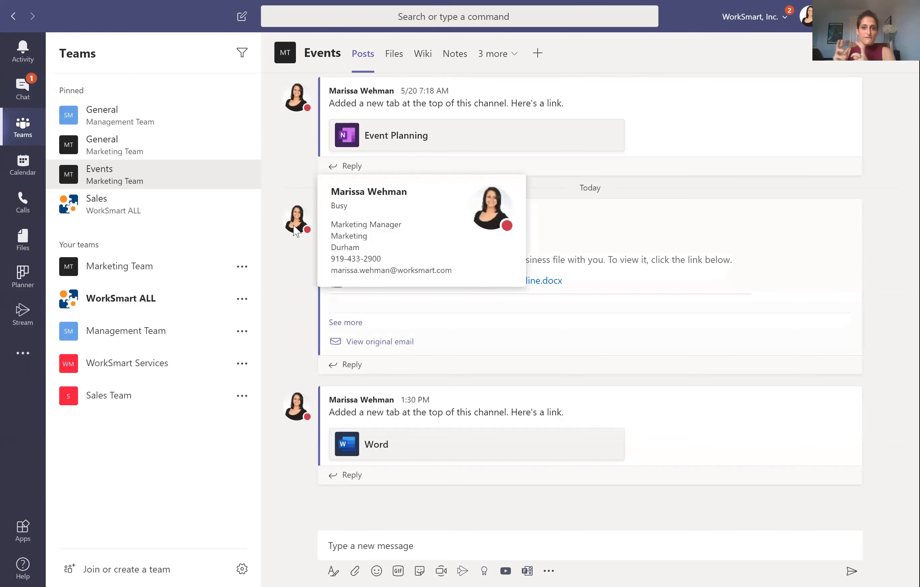
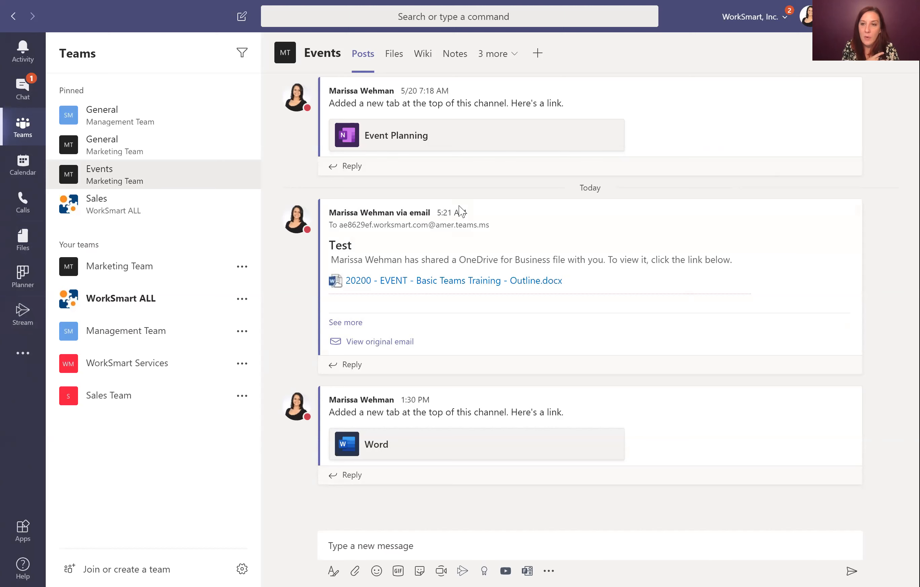
# Step: Copy the link to the Word-tab announcement post from its More options menu
pyautogui.moveTo(310, 190)
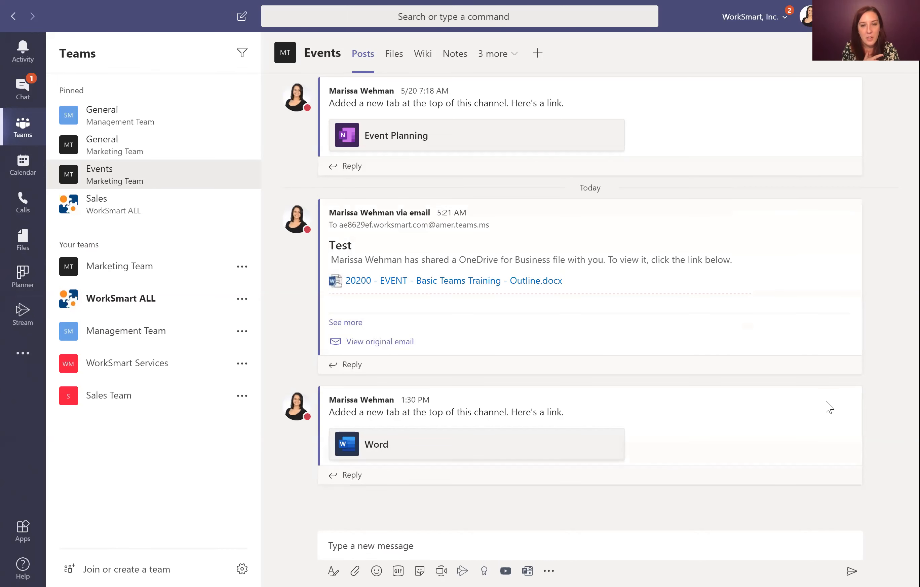
pyautogui.moveTo(827, 405)
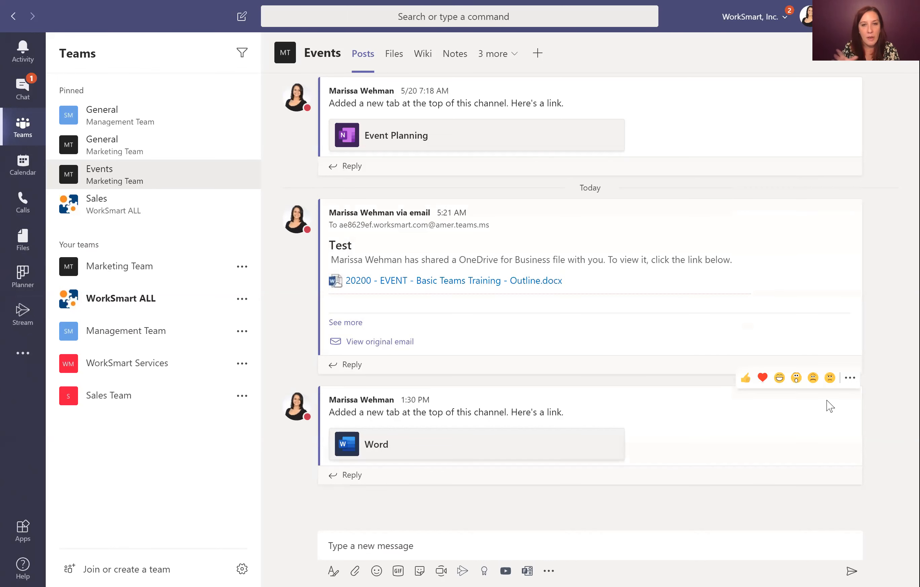
pyautogui.click(850, 378)
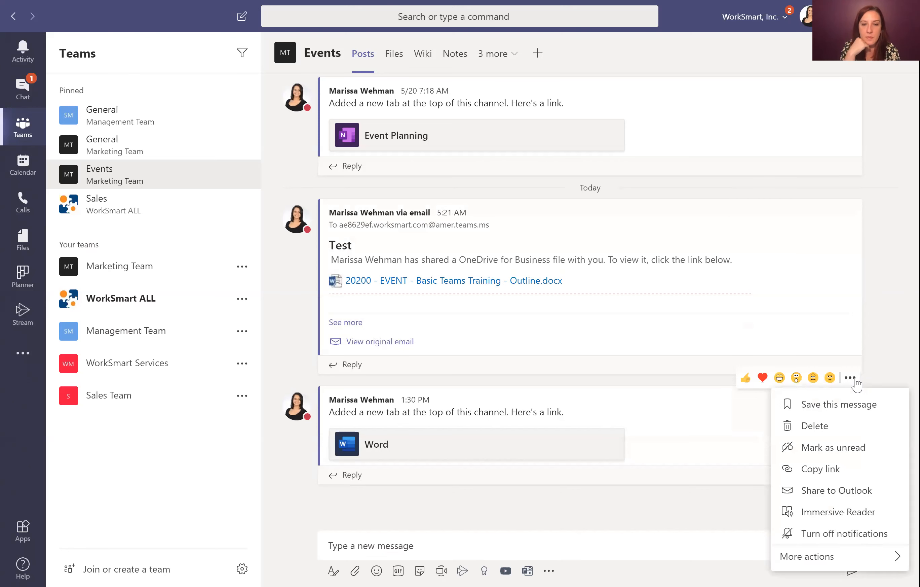
pyautogui.moveTo(869, 560)
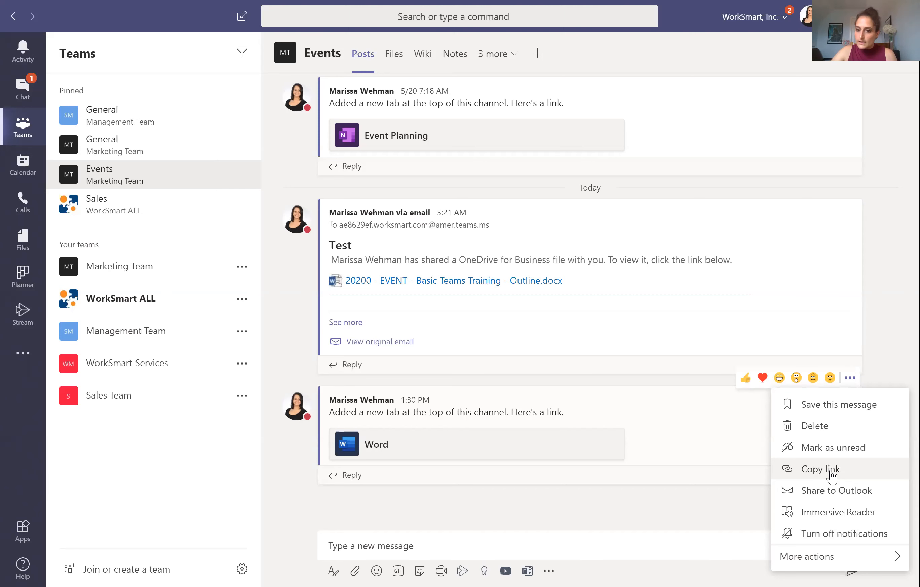
pyautogui.click(832, 474)
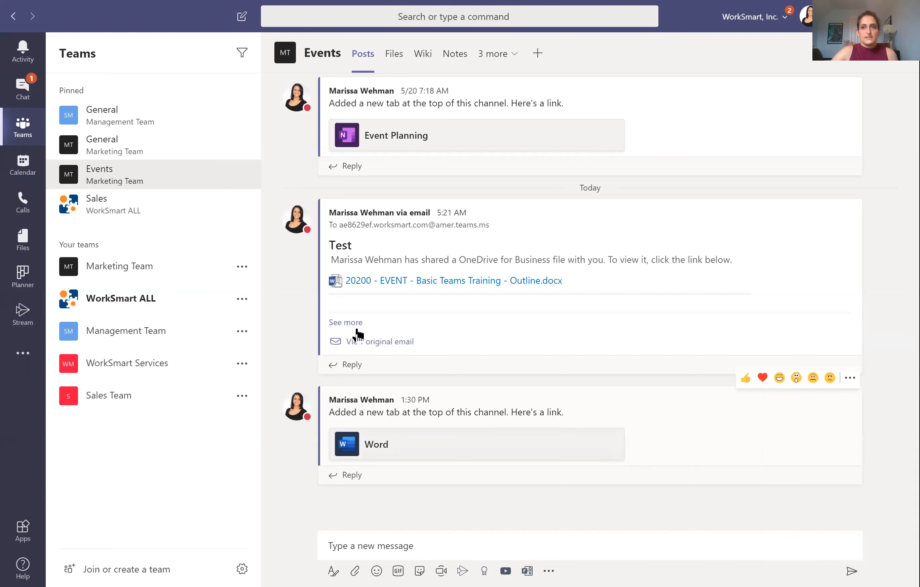
pyautogui.click(421, 543)
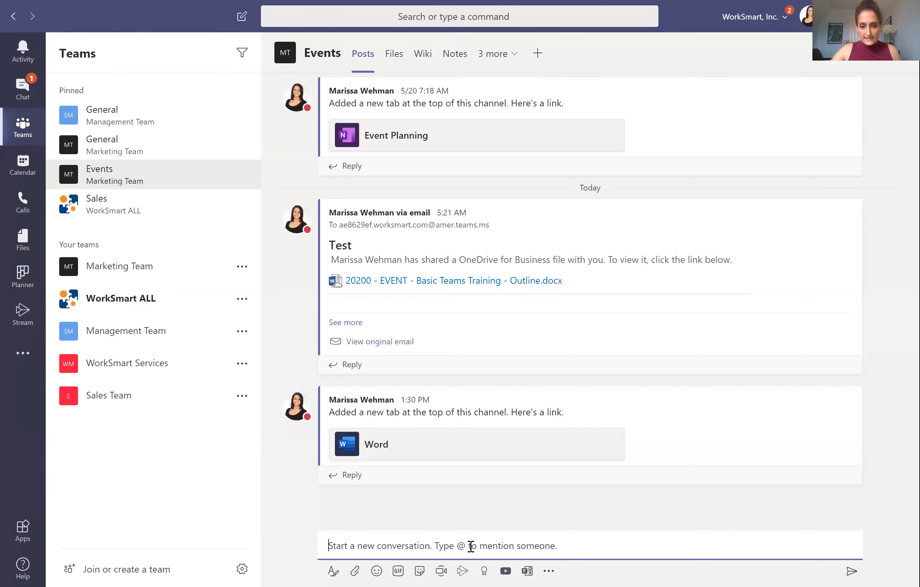
pyautogui.hotkey('ctrl', 'v')
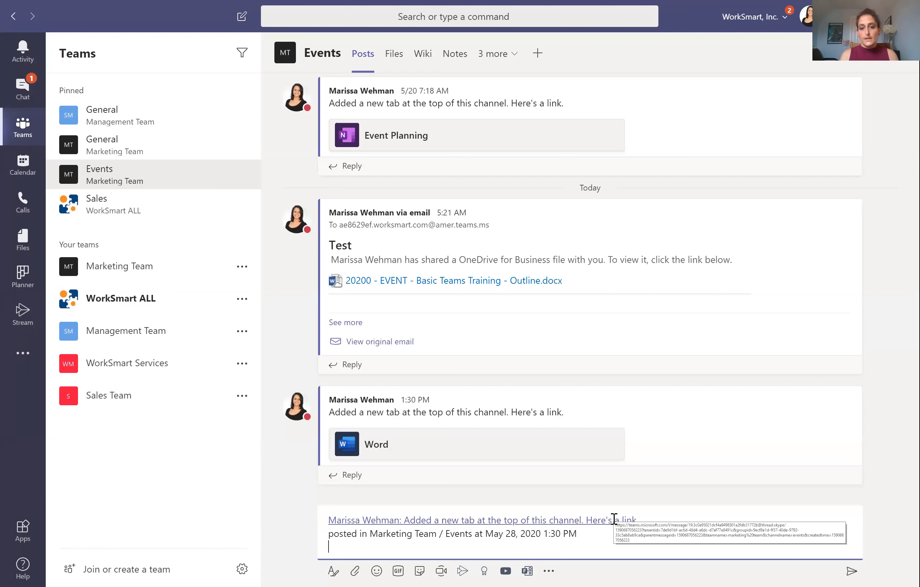
pyautogui.moveTo(581, 538); pyautogui.dragTo(293, 495)
pyautogui.press('BackSpace')
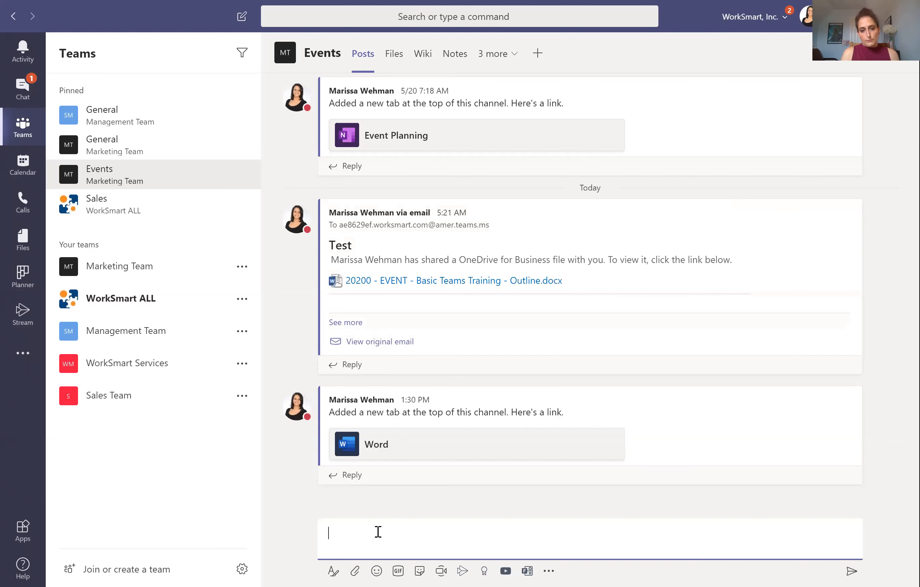
pyautogui.write('@')
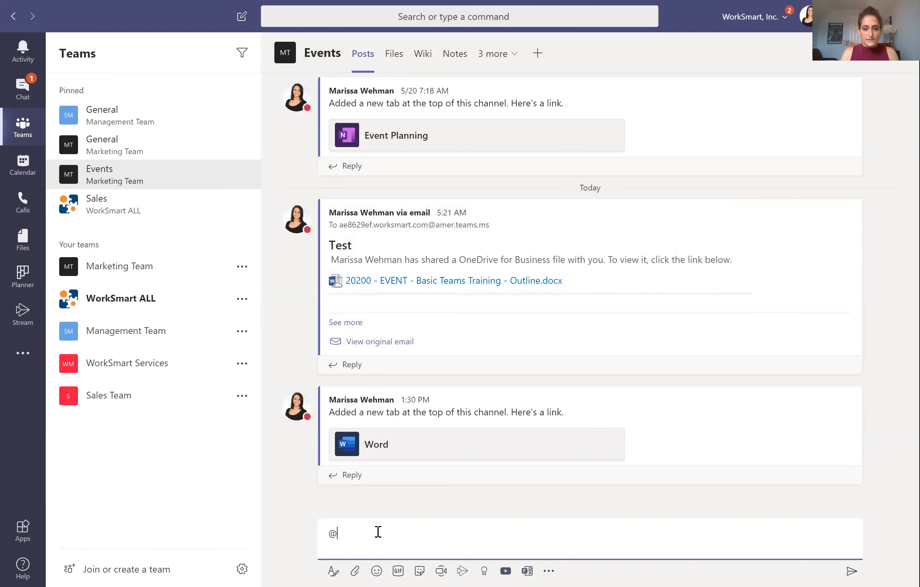
pyautogui.write('dawn')
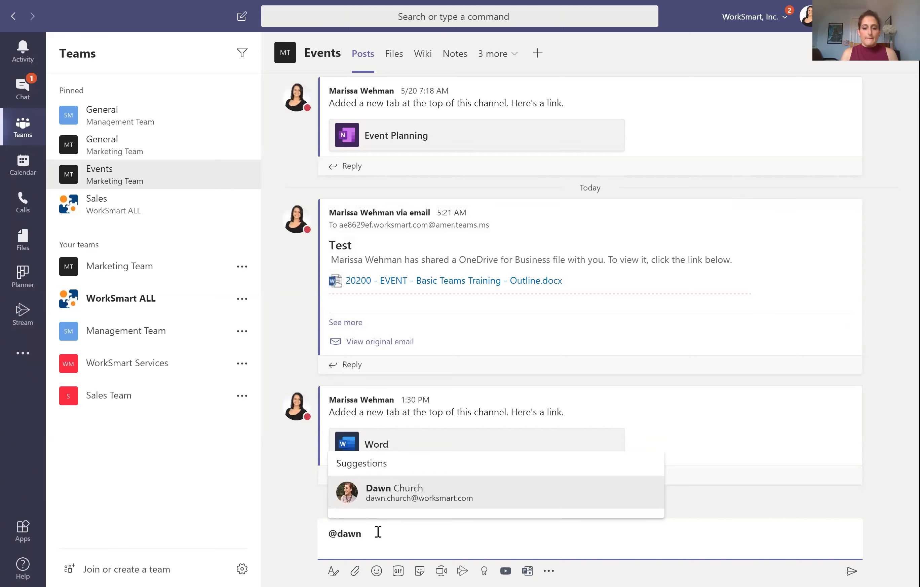
pyautogui.press('Return')
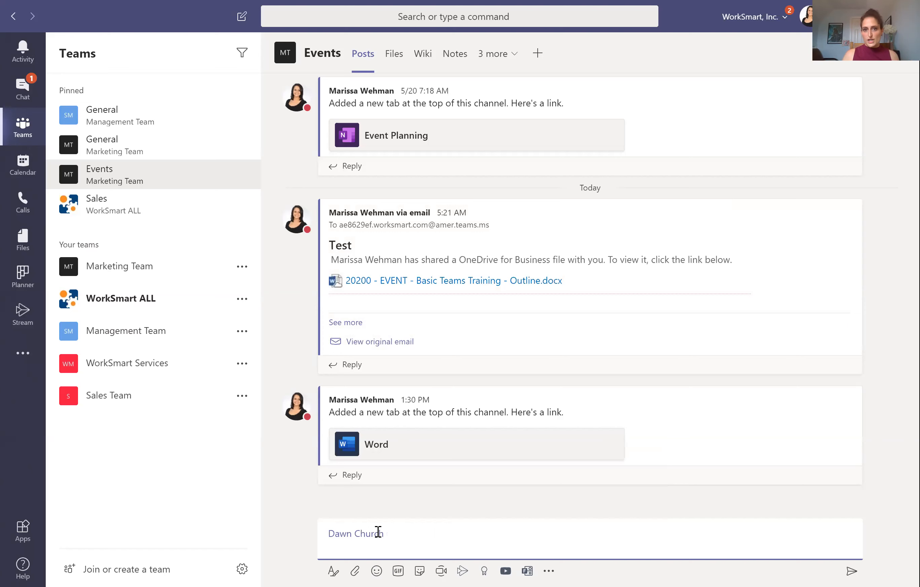
pyautogui.press('BackSpace')
pyautogui.press('BackSpace')
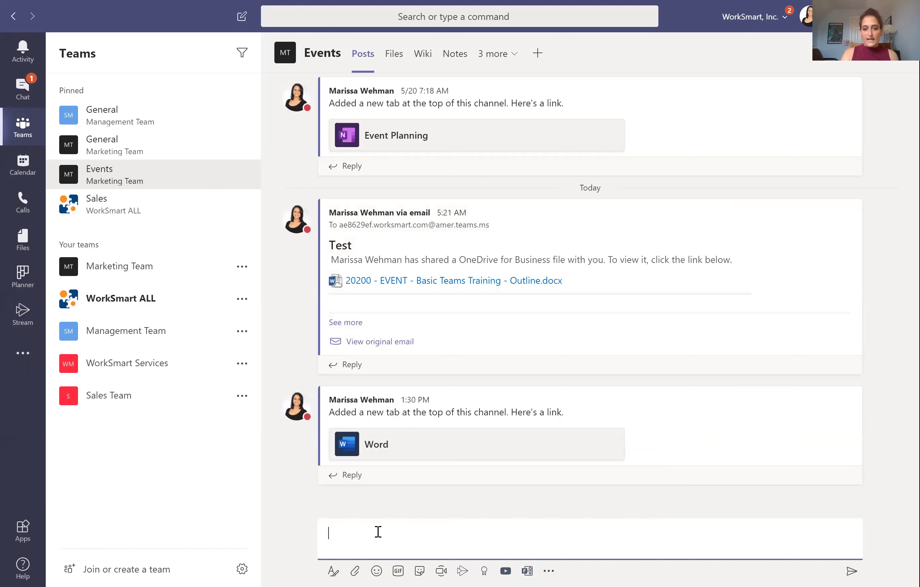
pyautogui.write('@')
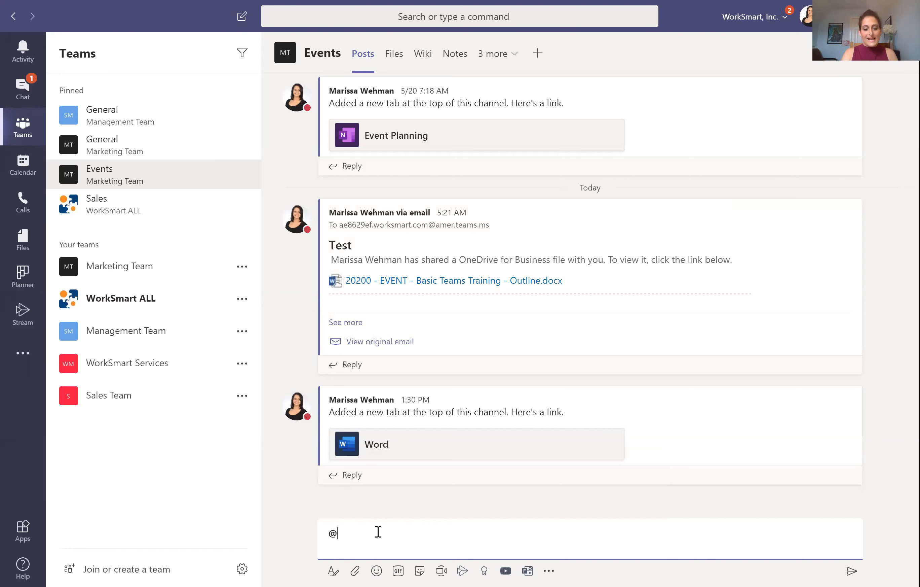
pyautogui.write('m')
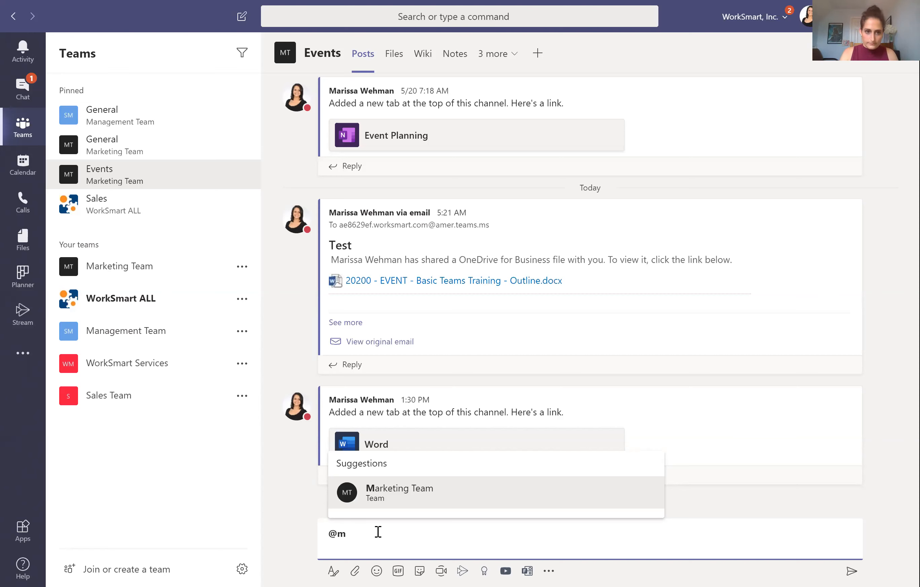
pyautogui.press('BackSpace')
pyautogui.press('BackSpace')
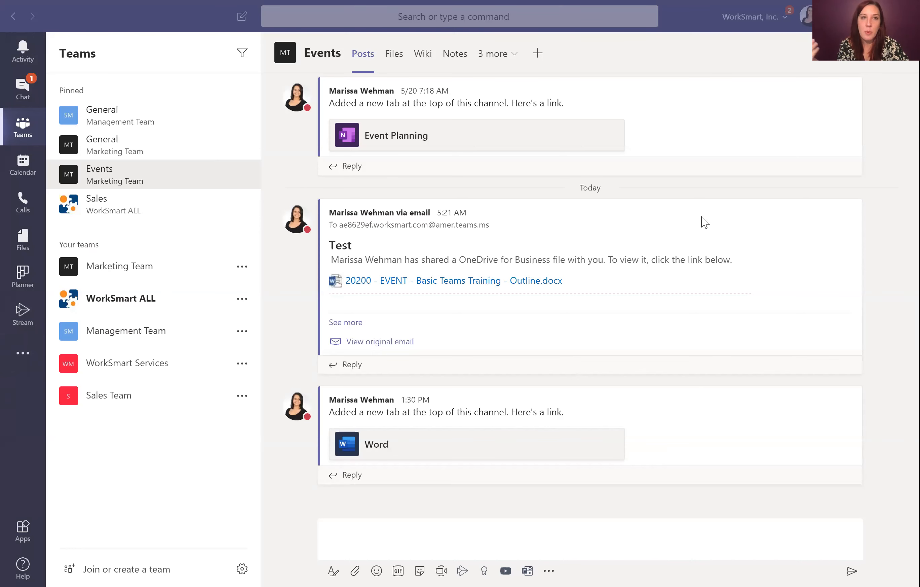
# Step: Try deleting the Word-tab announcement post via More options; the delete fails
pyautogui.moveTo(780, 406)
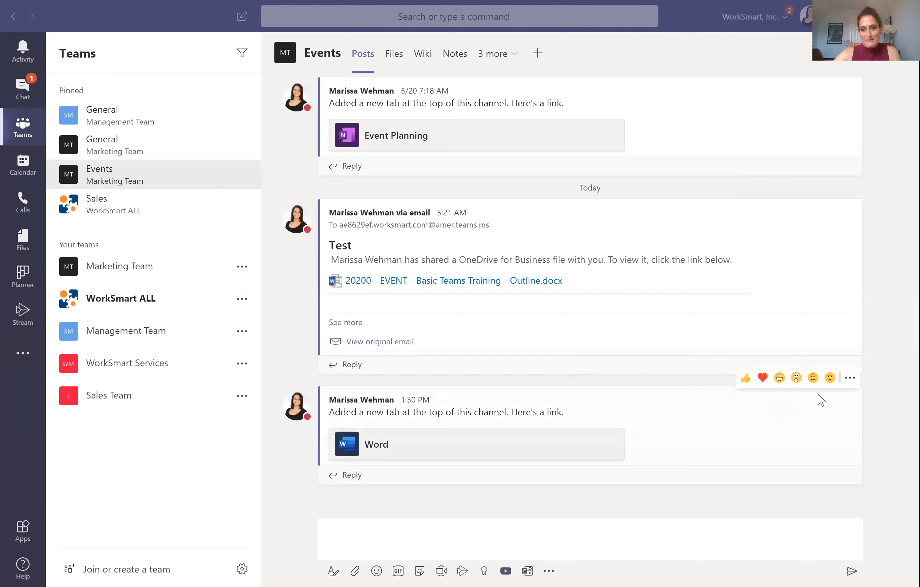
pyautogui.click(851, 379)
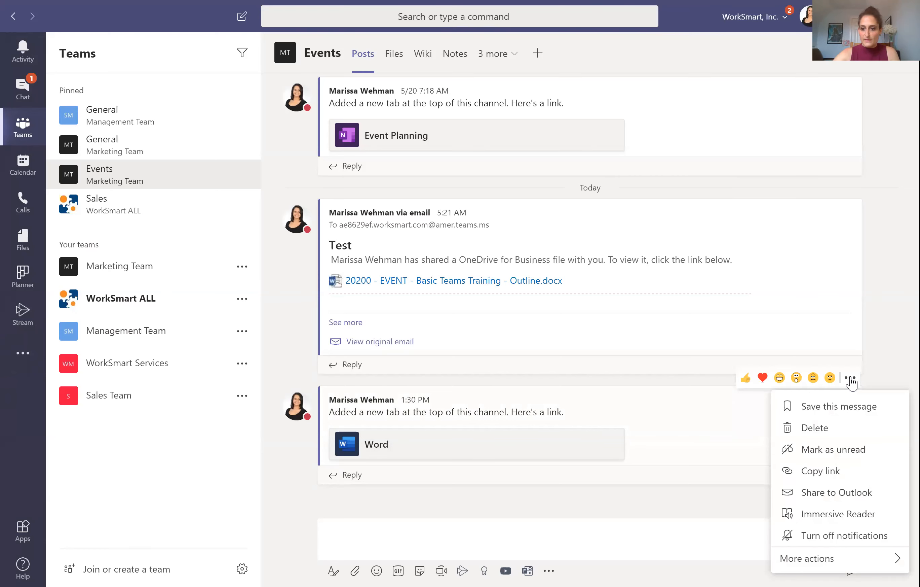
pyautogui.click(816, 428)
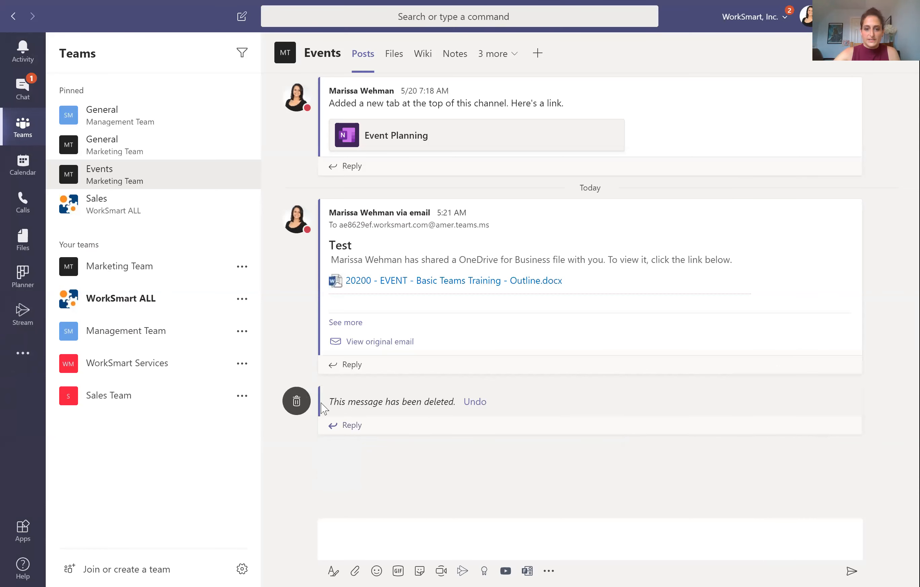
pyautogui.moveTo(370, 404)
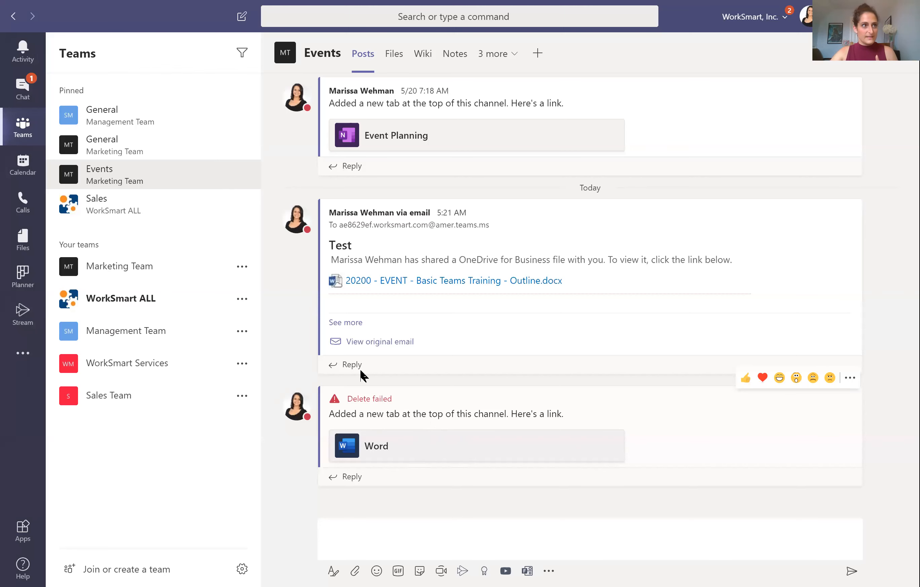
# Step: Send a new message reading 'Test' to the Events channel
pyautogui.click(396, 541)
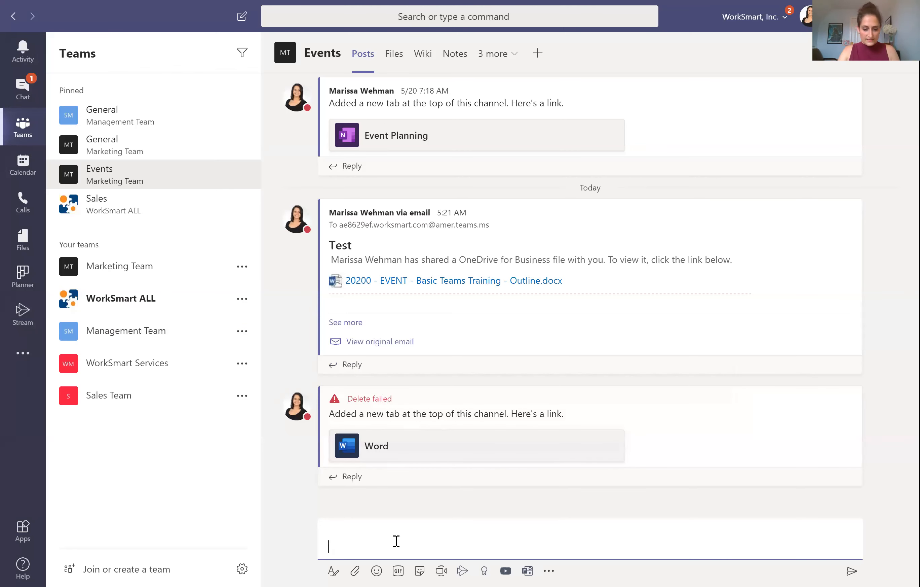
pyautogui.write('Test')
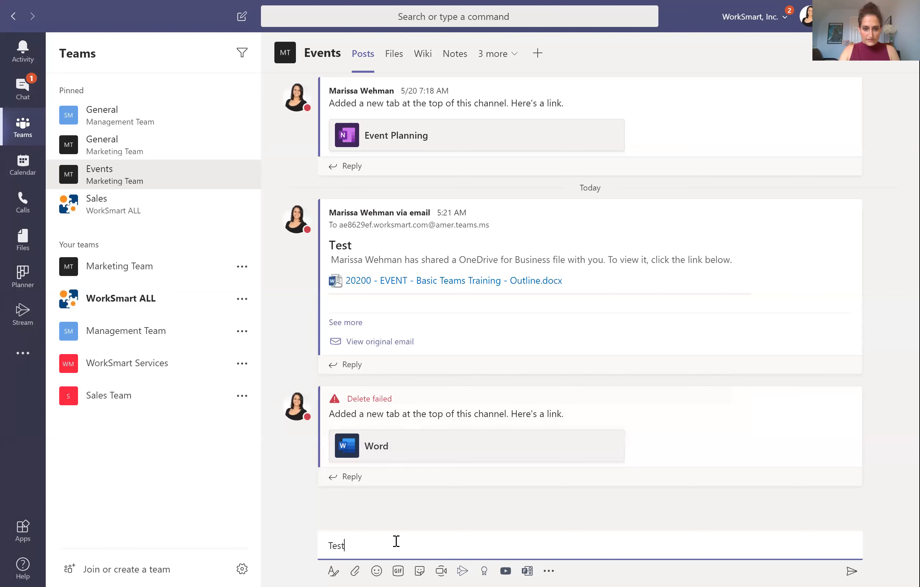
pyautogui.press('Return')
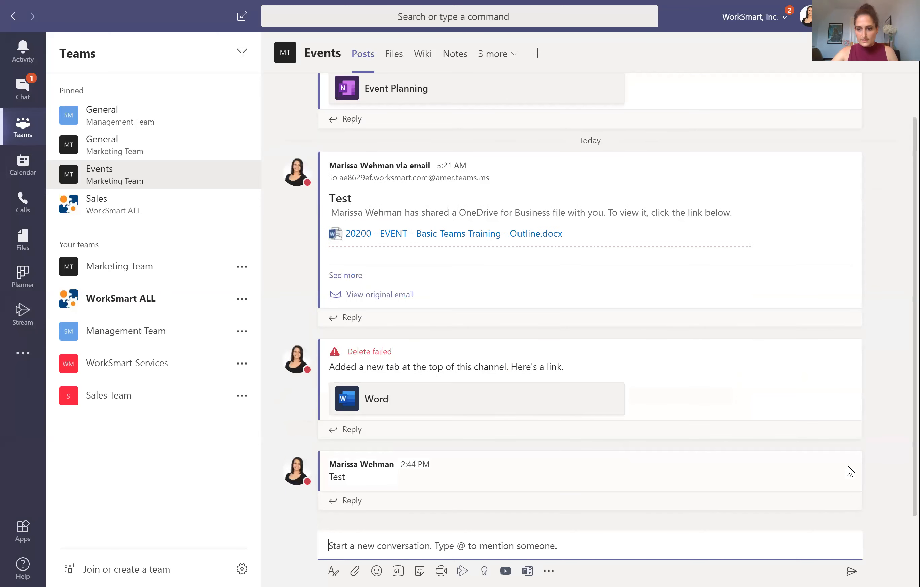
pyautogui.click(857, 466)
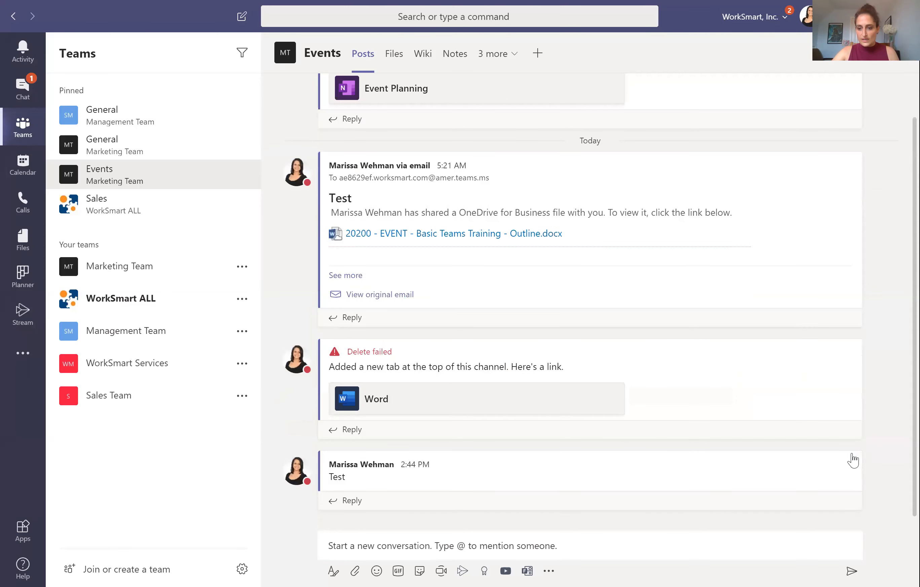
pyautogui.moveTo(853, 456)
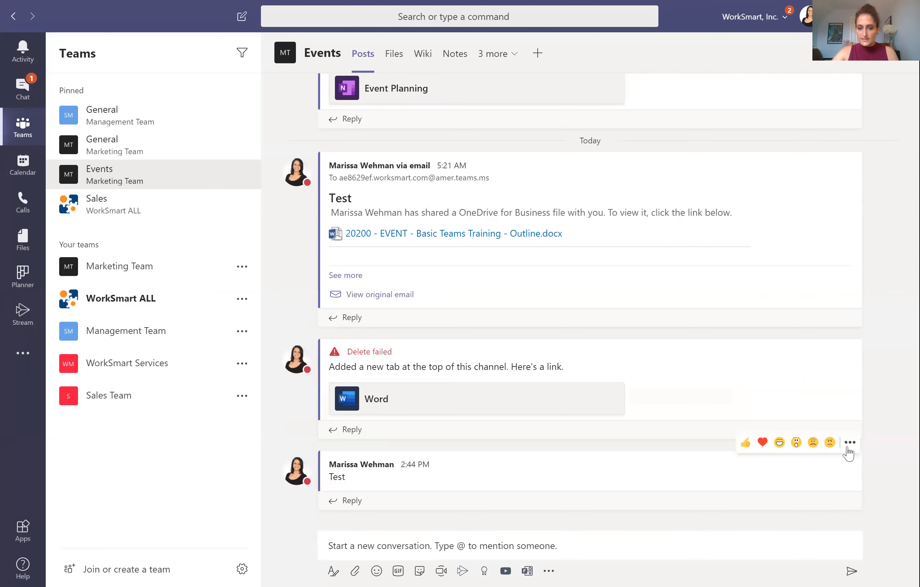
# Step: Try deleting the Test post from its options menu; it also fails to delete
pyautogui.click(848, 449)
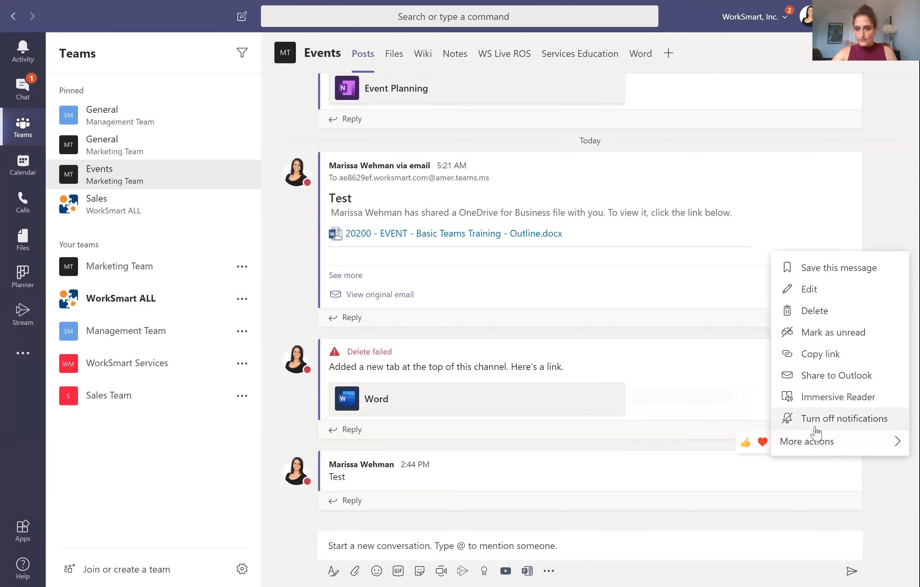
pyautogui.click(815, 311)
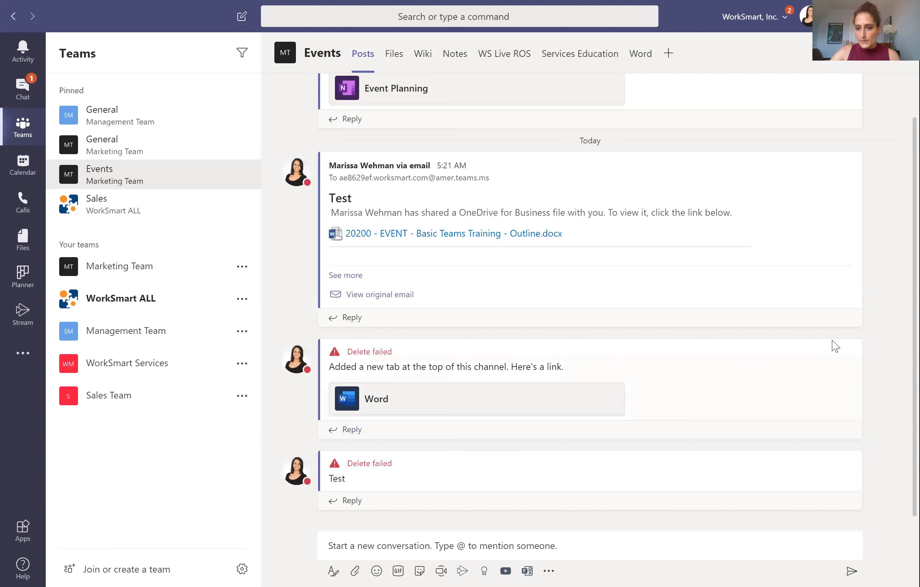
pyautogui.moveTo(869, 363)
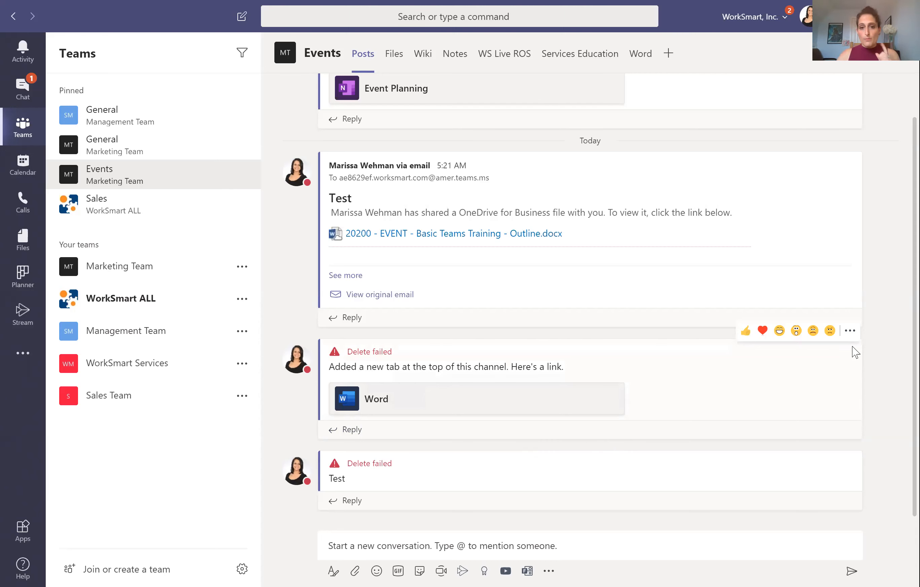
# Step: Expand the compose box into the Format editor and place the cursor in 'Add a subject'
pyautogui.click(407, 546)
pyautogui.click(333, 571)
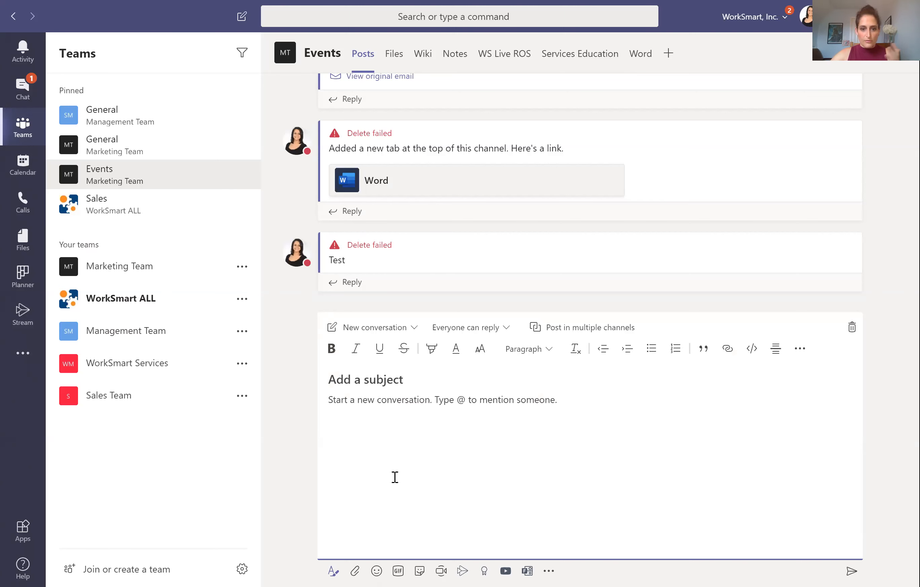
pyautogui.click(365, 380)
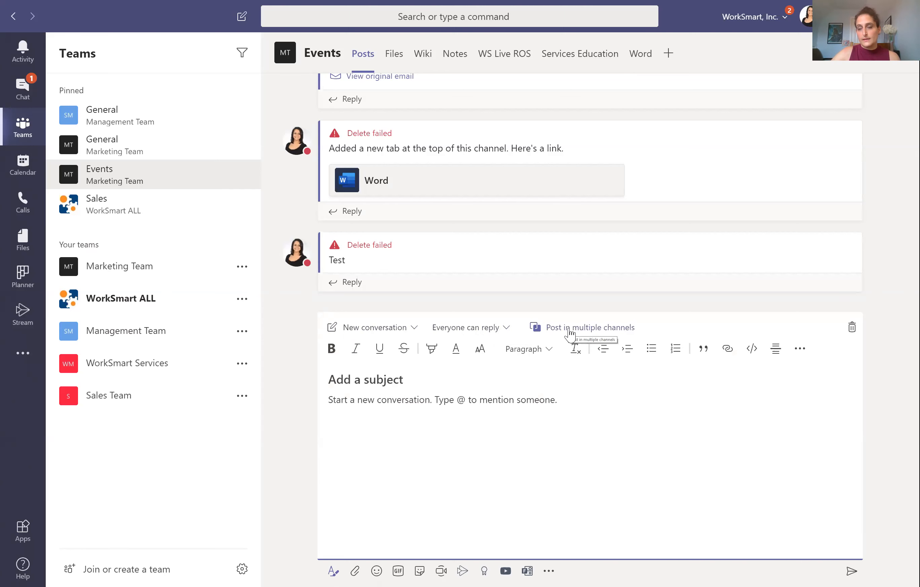
pyautogui.click(507, 330)
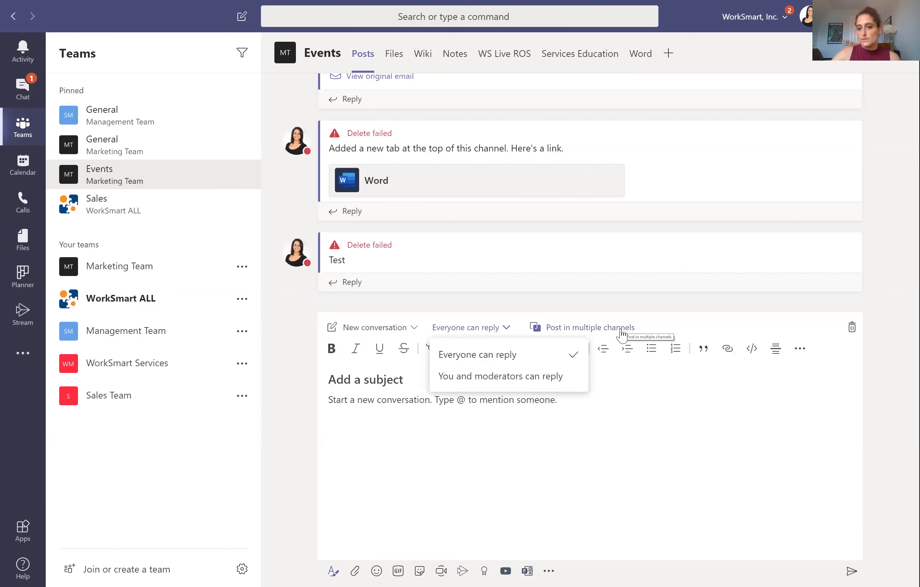
pyautogui.click(888, 385)
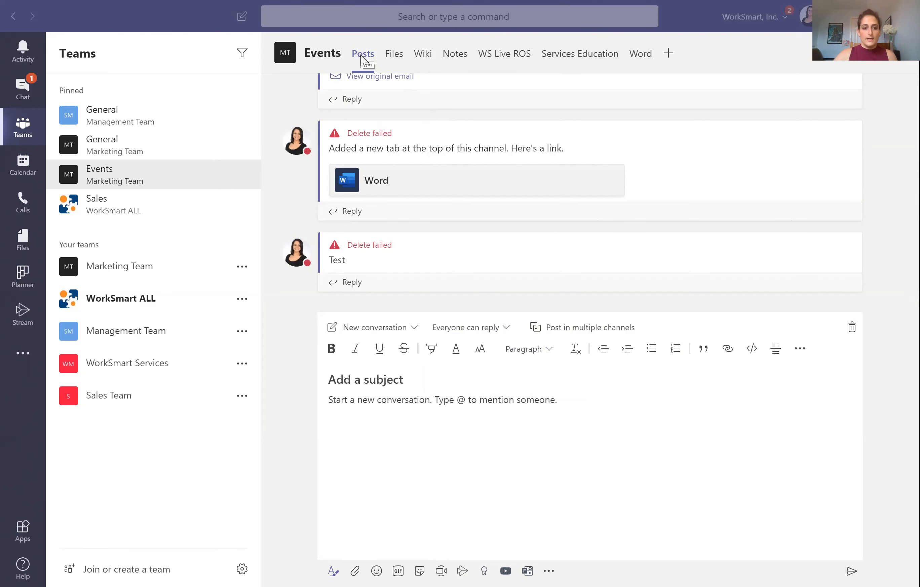
# Step: Expand Marketing Team, open its Events channel, and scroll through the posts
pyautogui.click(112, 272)
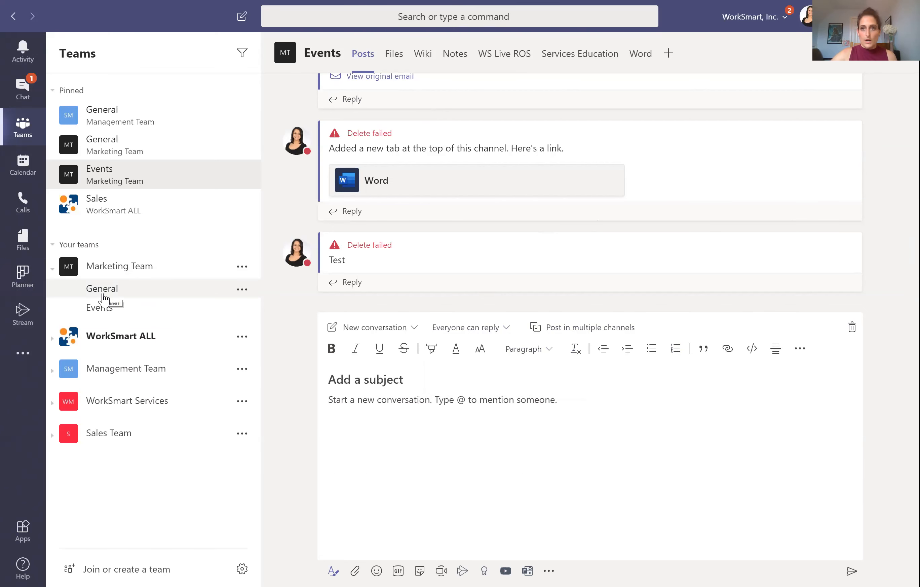
pyautogui.click(122, 314)
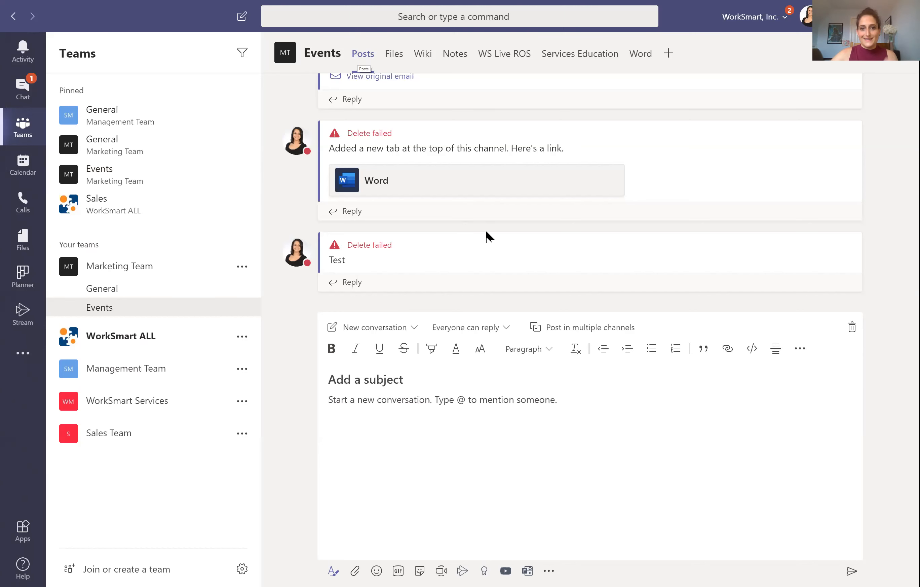
pyautogui.scroll(3, 486, 231)
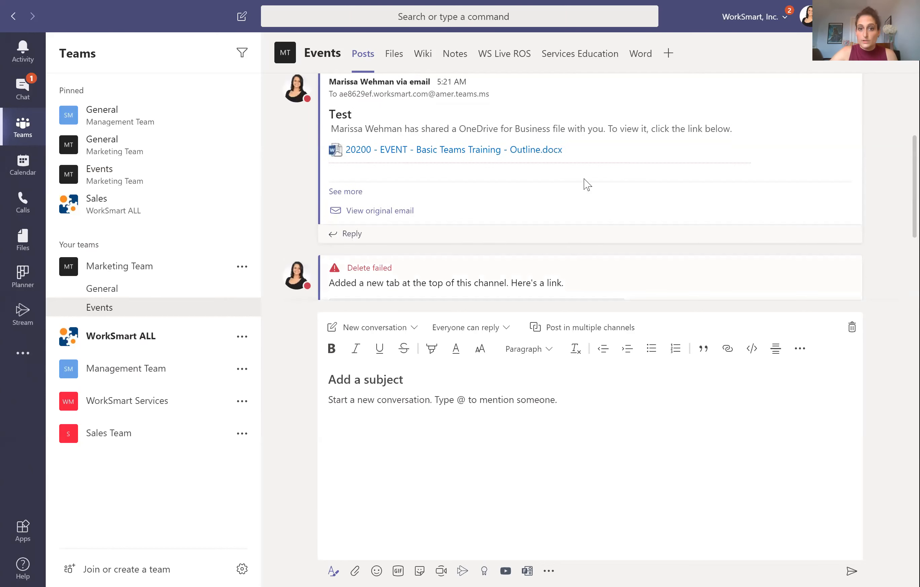
pyautogui.scroll(2, 585, 182)
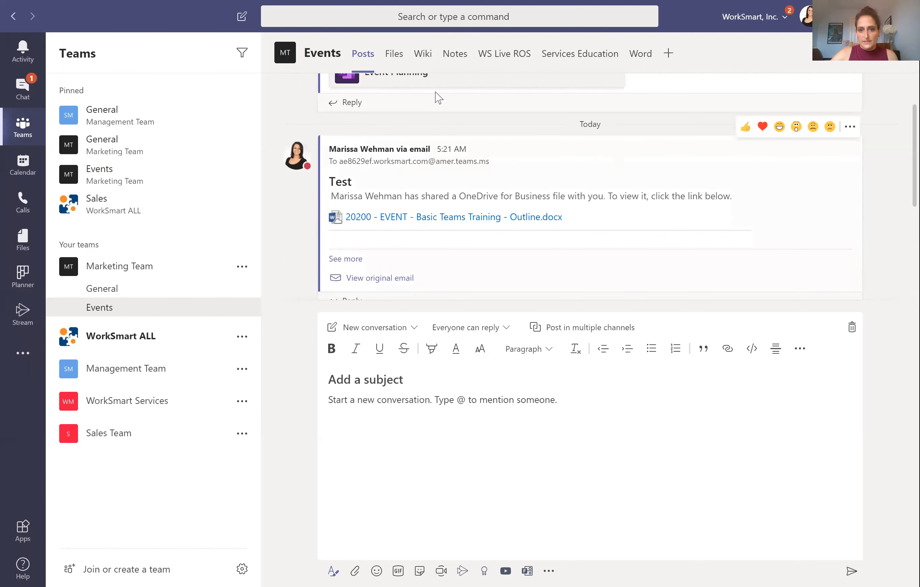
pyautogui.scroll(-2, 441, 116)
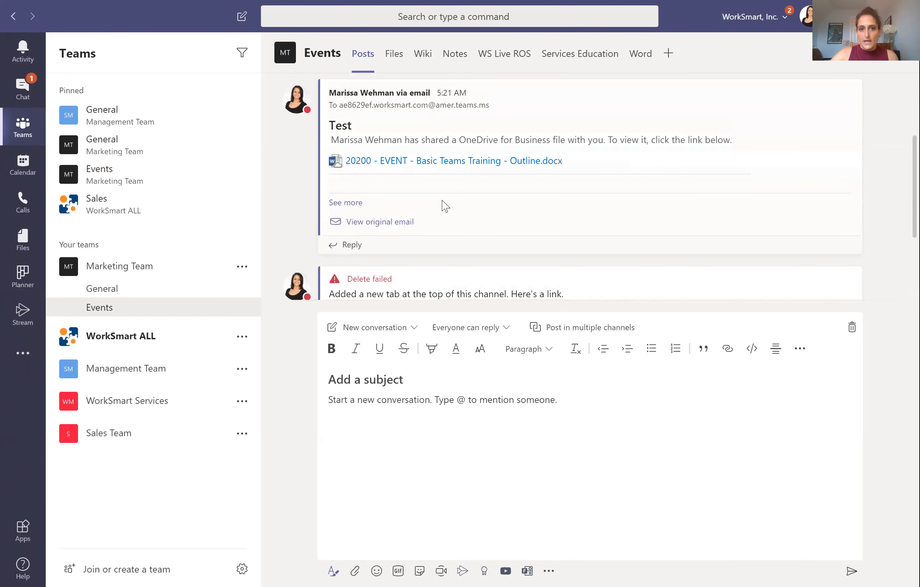
pyautogui.scroll(2, 462, 205)
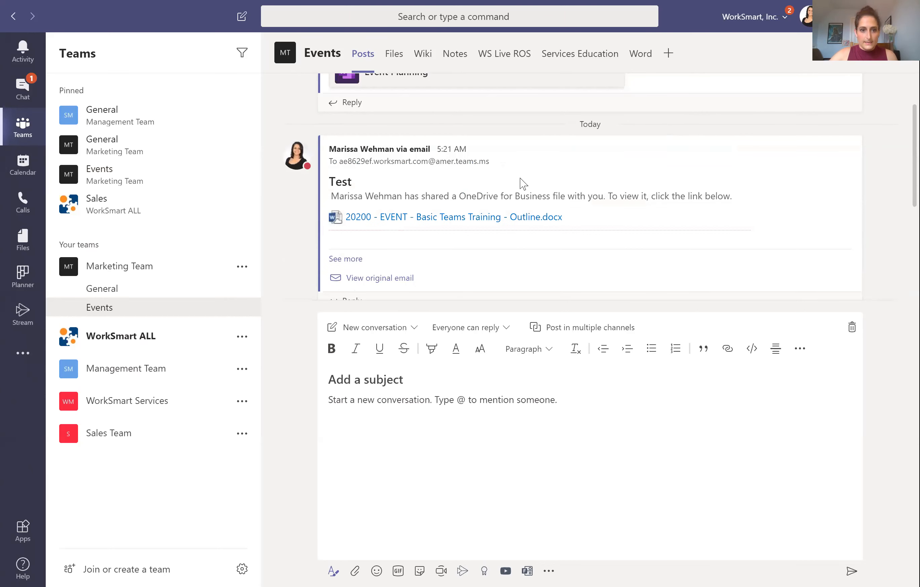
pyautogui.moveTo(243, 313)
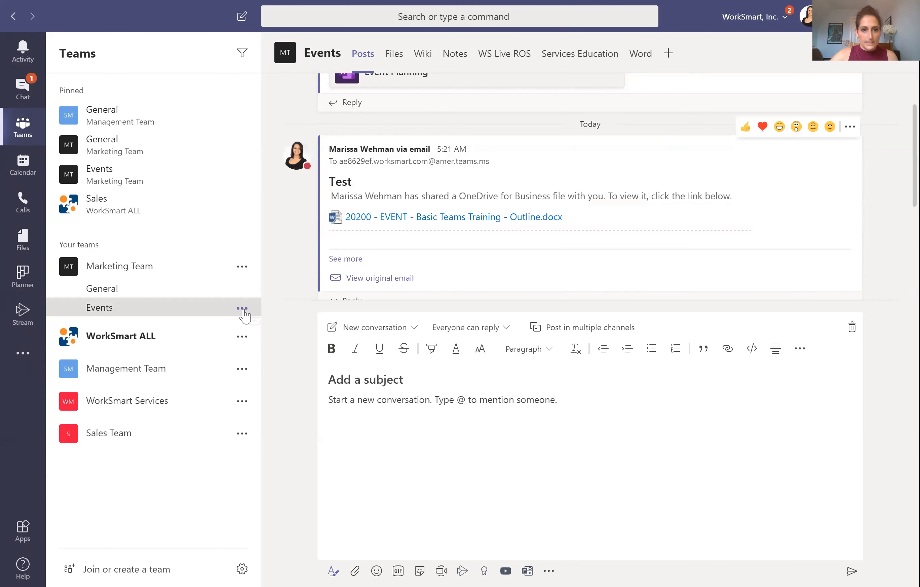
pyautogui.click(243, 310)
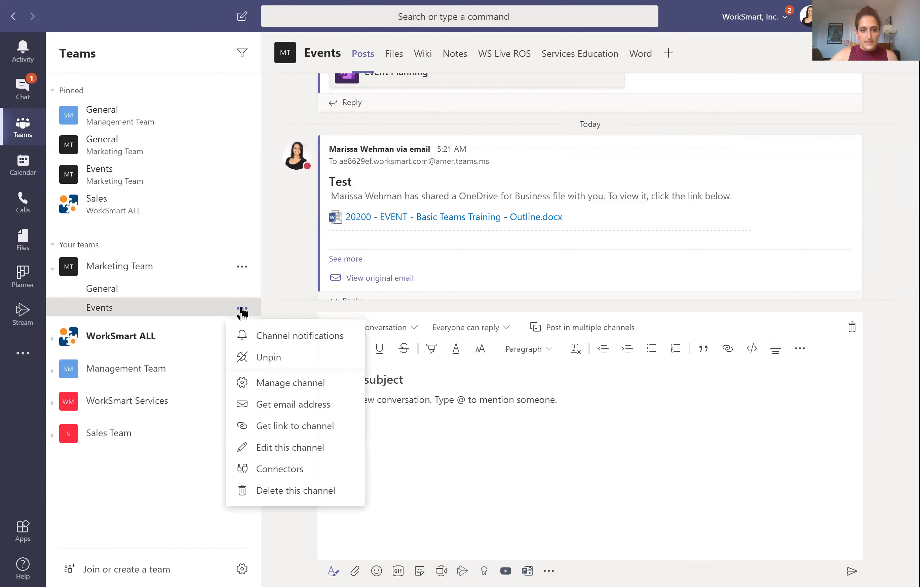
pyautogui.click(308, 404)
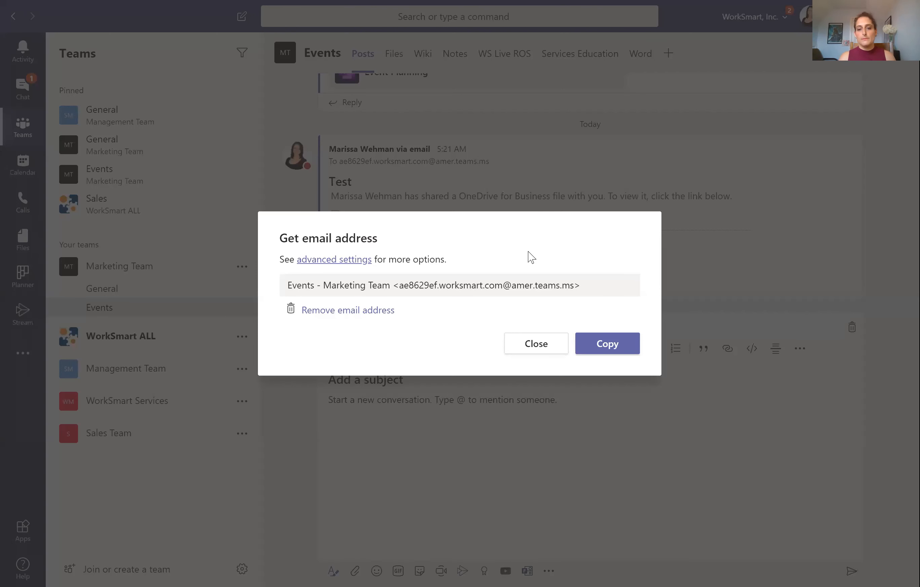
pyautogui.click(585, 284)
pyautogui.click(575, 285)
pyautogui.keyDown('shift'); pyautogui.click(405, 285); pyautogui.keyUp('shift')
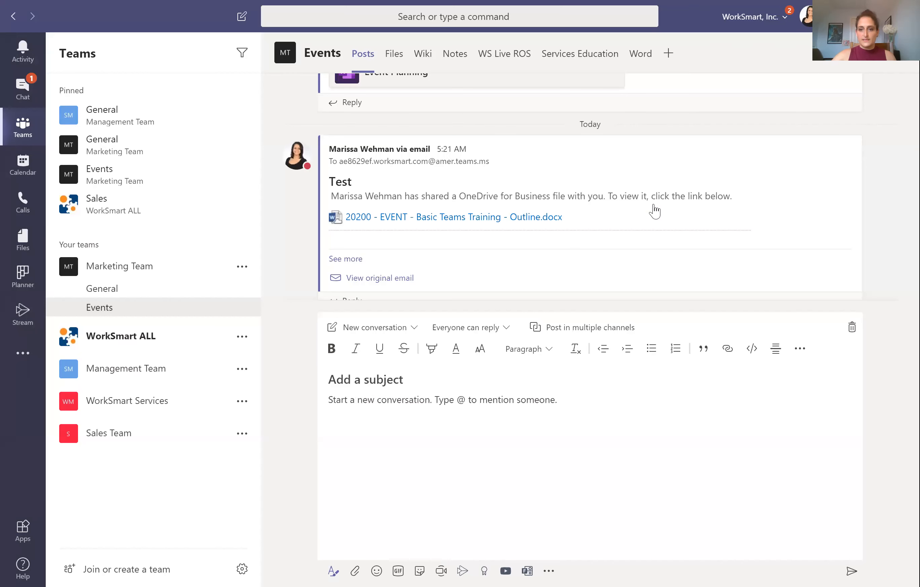
pyautogui.click(523, 347)
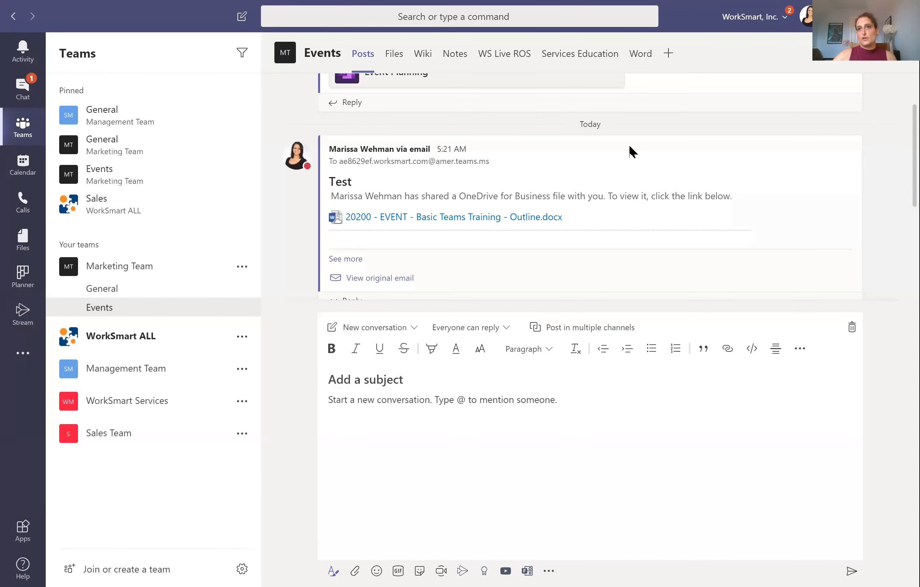
pyautogui.moveTo(630, 147)
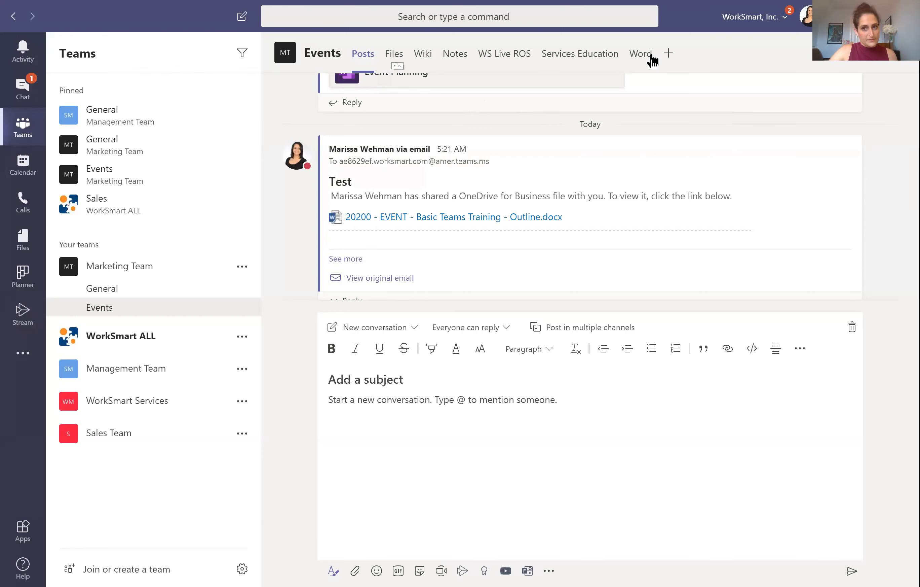
# Step: Open the Files tab, select Event Planning-MS3269, view its actions menu, then dismiss it
pyautogui.click(398, 60)
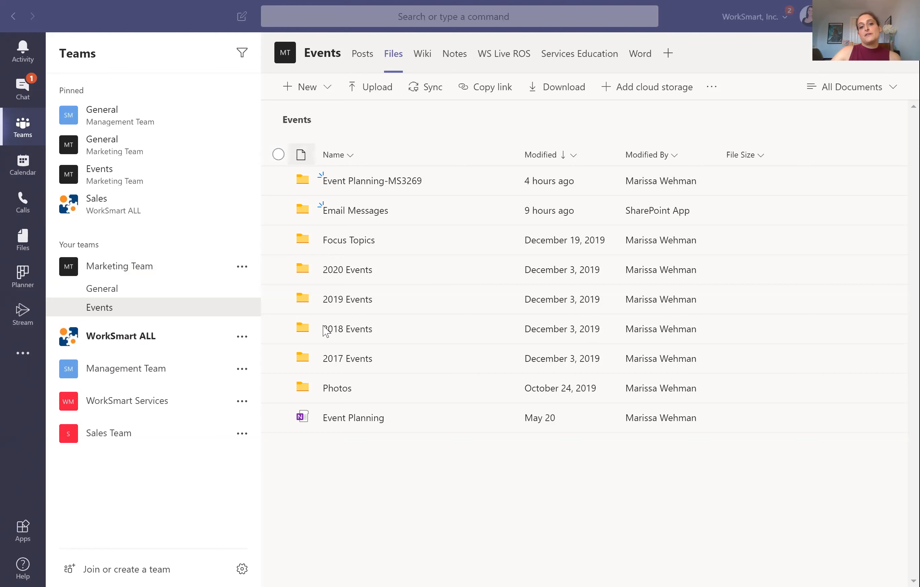
pyautogui.click(278, 181)
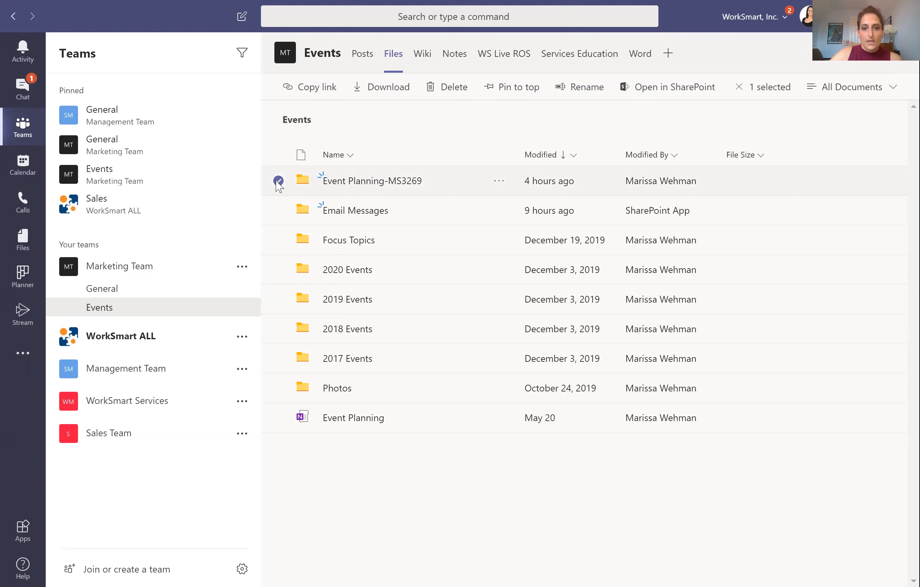
pyautogui.click(499, 182)
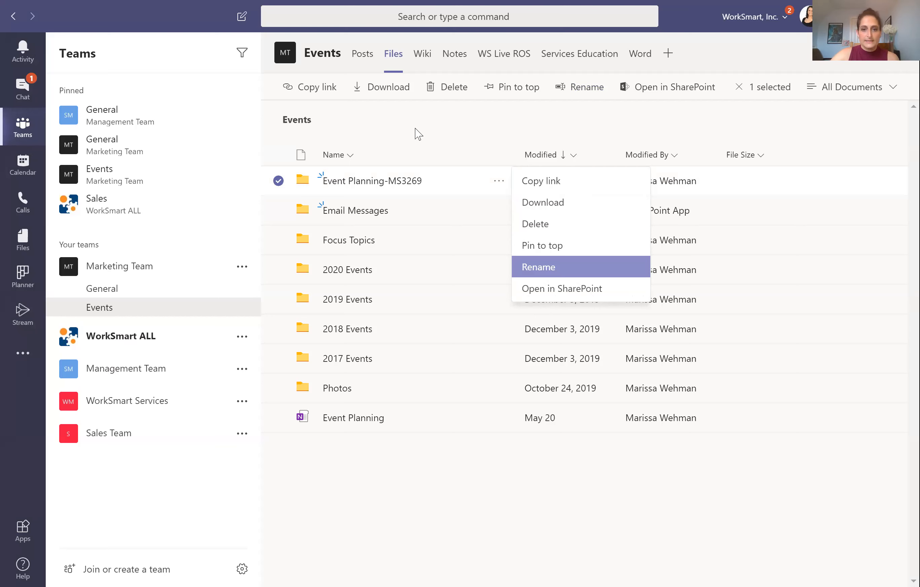
pyautogui.click(373, 322)
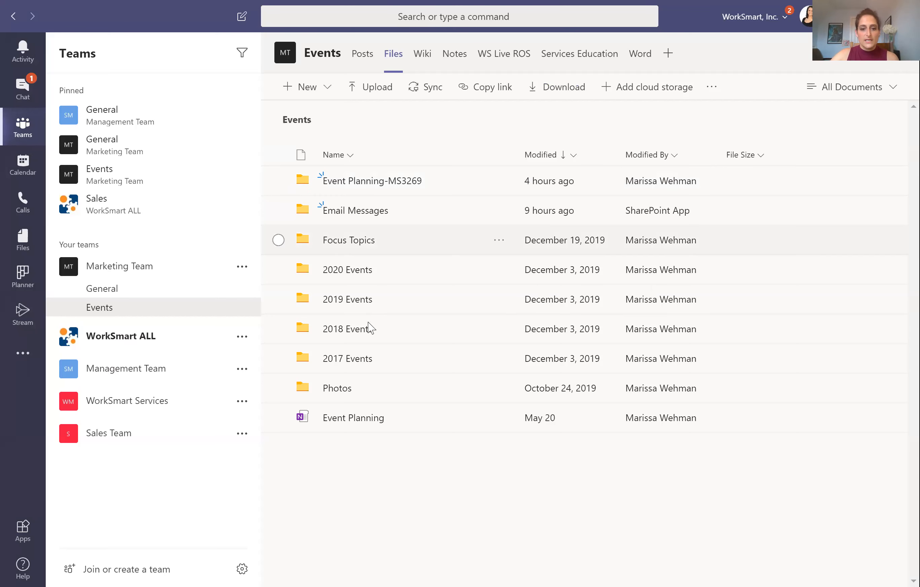
# Step: Open the Event Planning-MS3269 folder and check the Office 365 deck file's actions menu
pyautogui.click(365, 182)
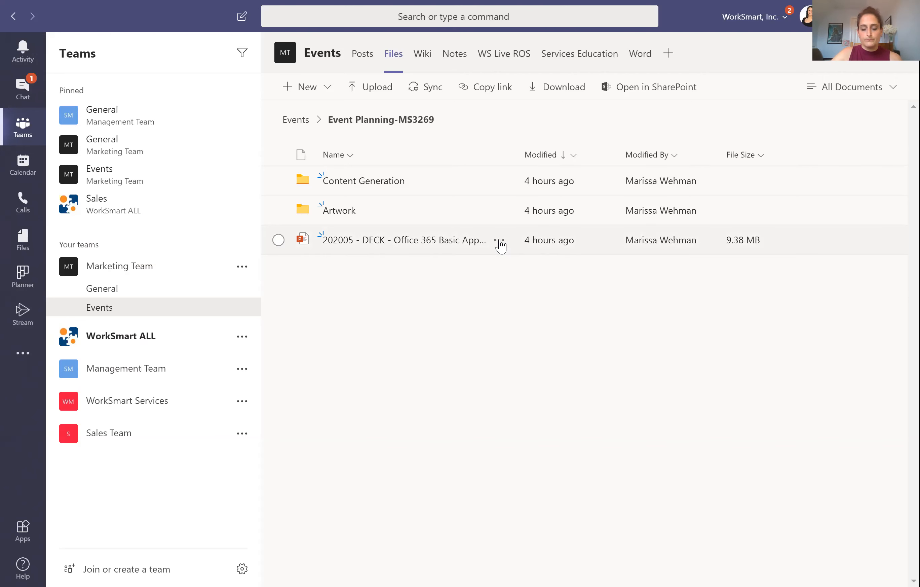
pyautogui.click(499, 241)
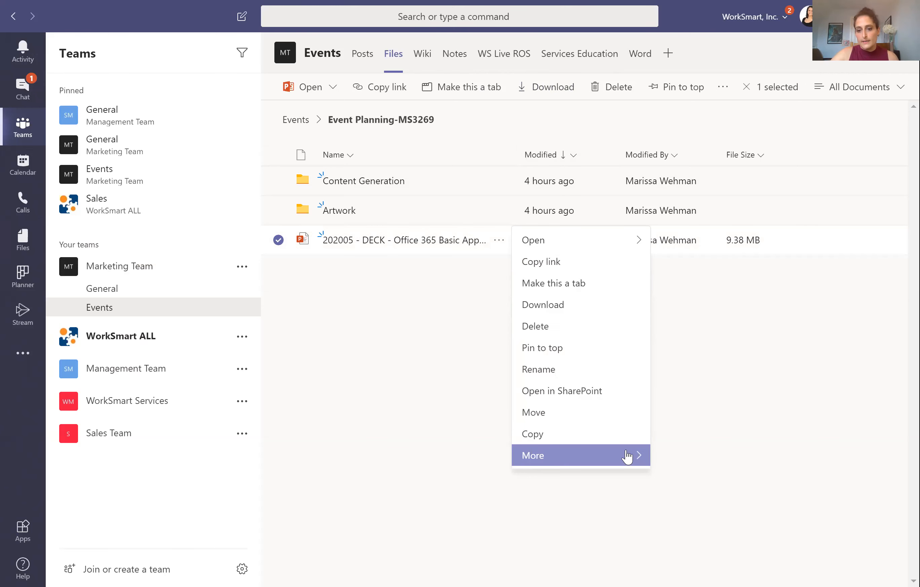
pyautogui.moveTo(628, 455)
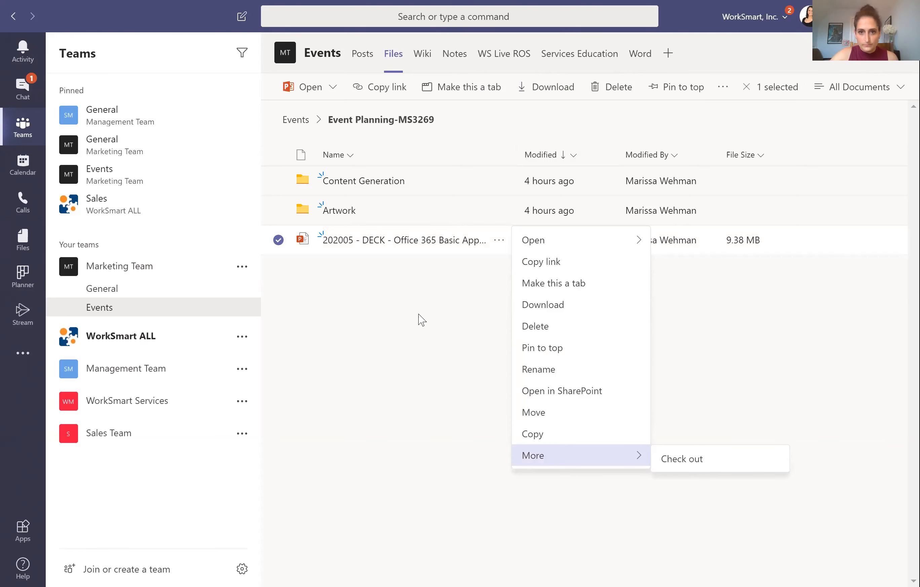
pyautogui.click(609, 307)
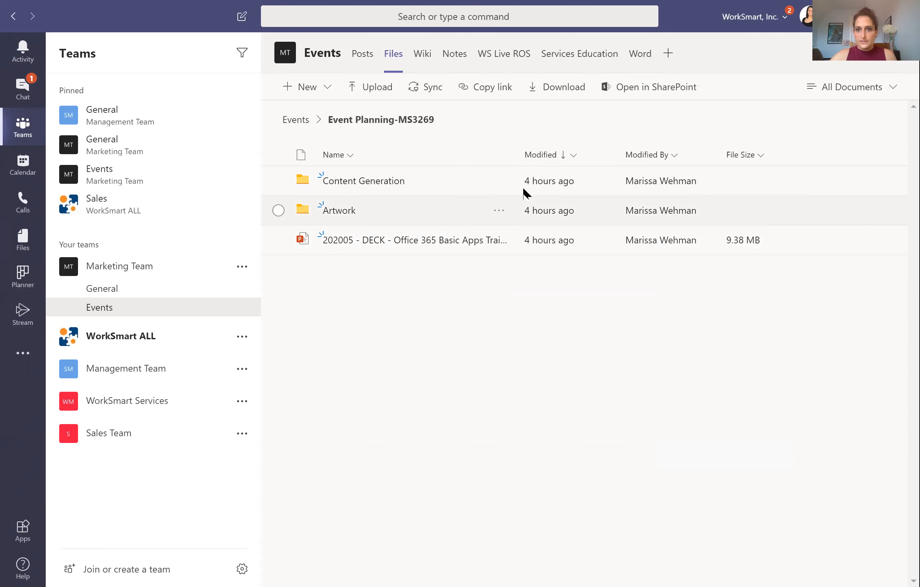
# Step: Open Content Generation and the first 'Content Plan - Basic Training Part 1' Word file
pyautogui.click(352, 181)
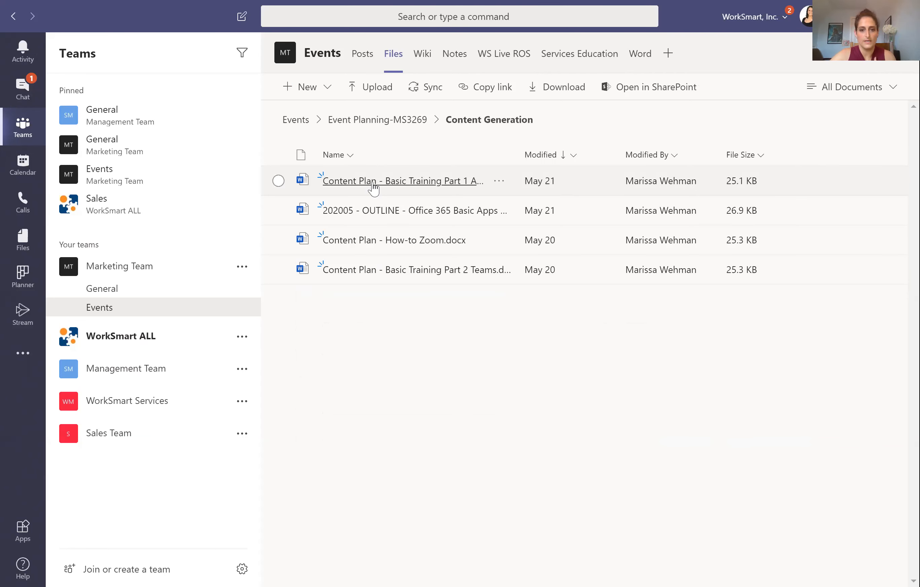
pyautogui.click(374, 188)
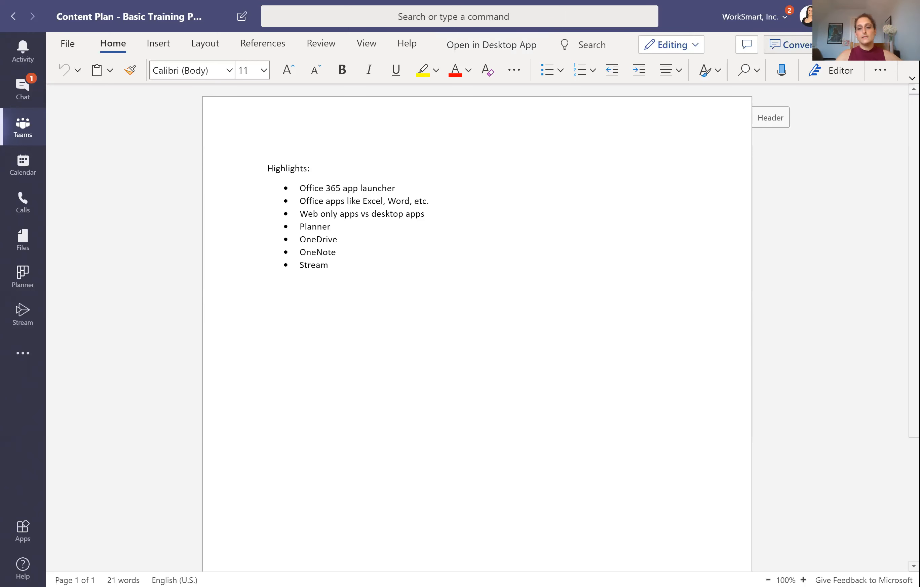
# Step: Post 'Here it is.' @-mentioning a colleague in the document's conversation, view their profile card, then close it
pyautogui.click(812, 50)
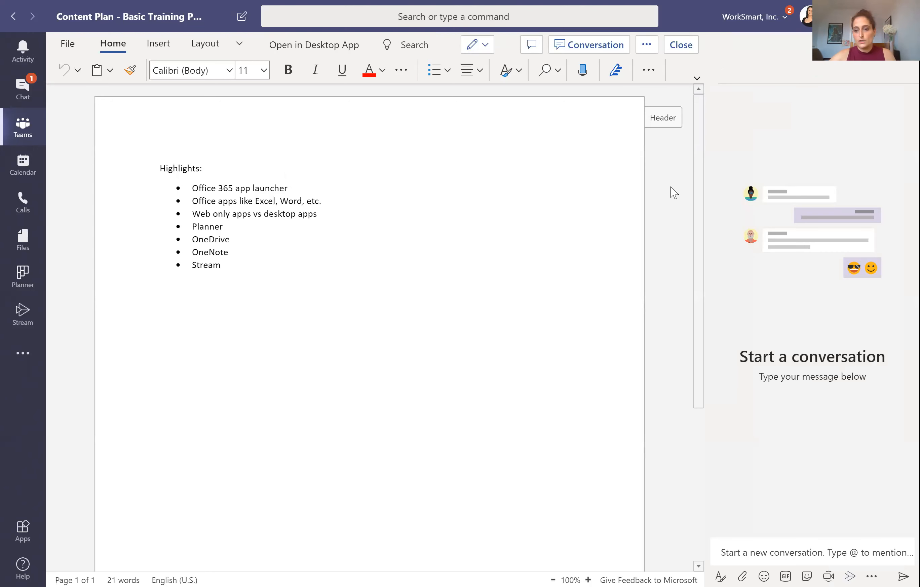
pyautogui.write('@dawn')
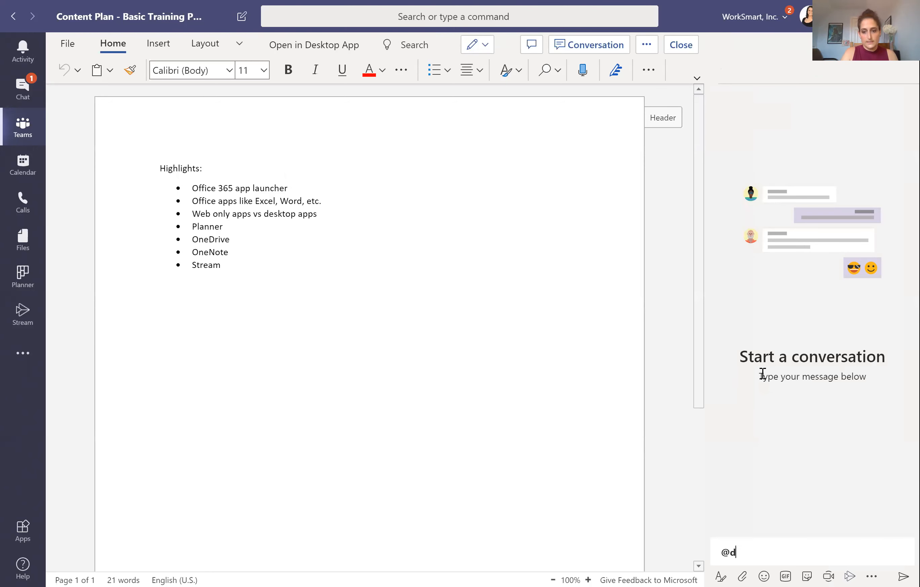
pyautogui.write('Here it is.')
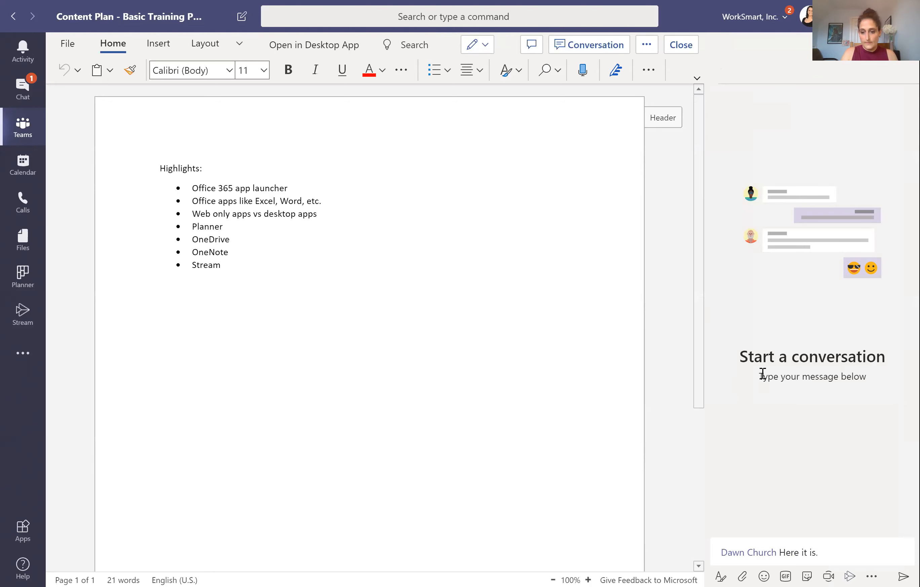
pyautogui.press('Return')
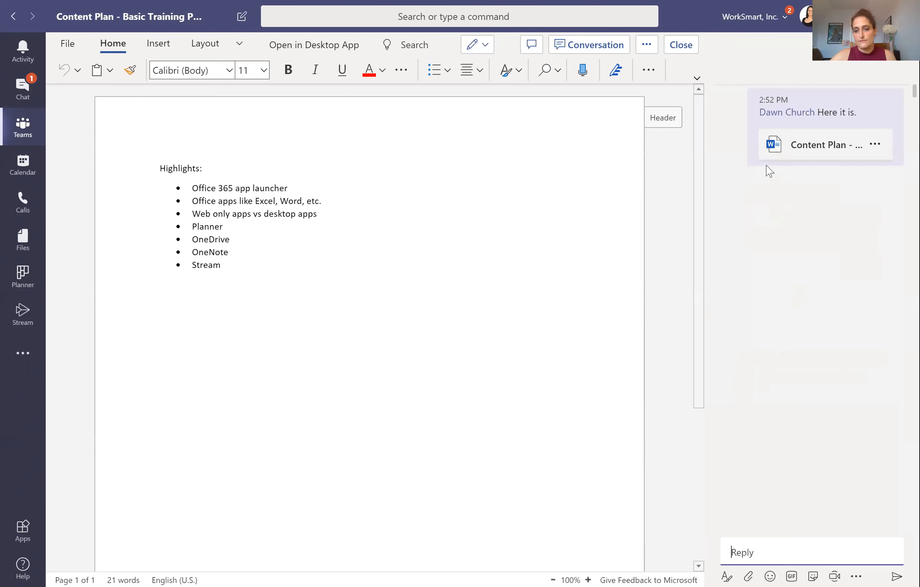
pyautogui.click(789, 116)
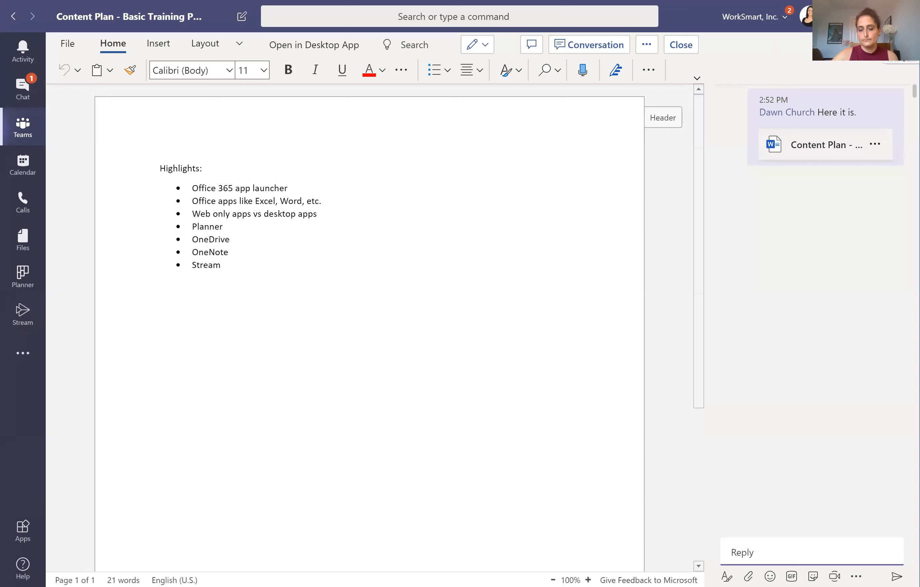
pyautogui.click(900, 47)
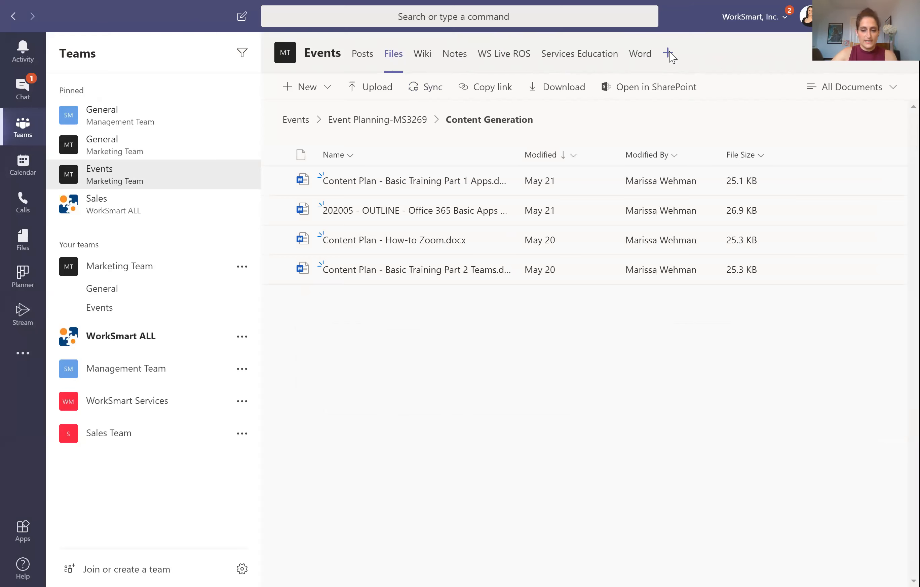
pyautogui.click(669, 54)
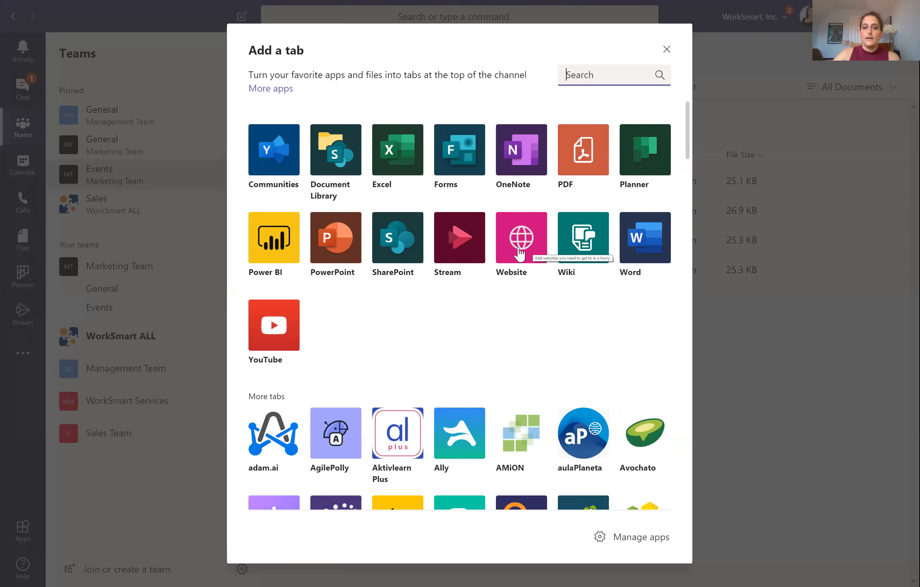
pyautogui.scroll(-3, 304, 240)
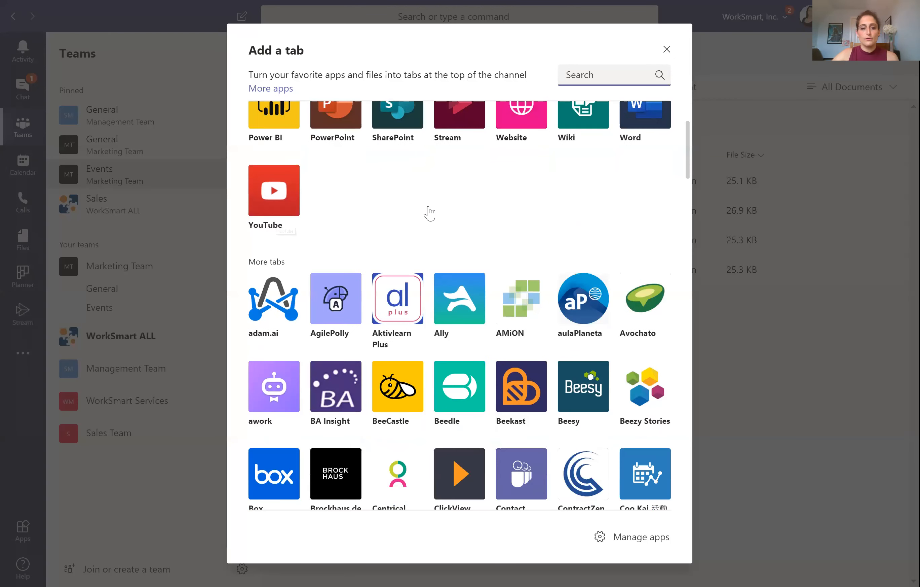
pyautogui.scroll(-3, 419, 247)
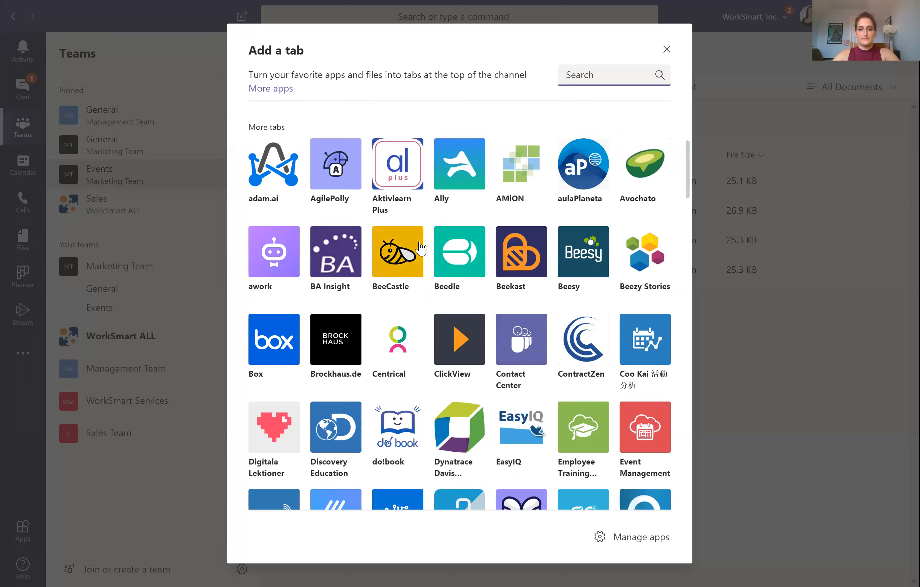
pyautogui.scroll(-4, 421, 246)
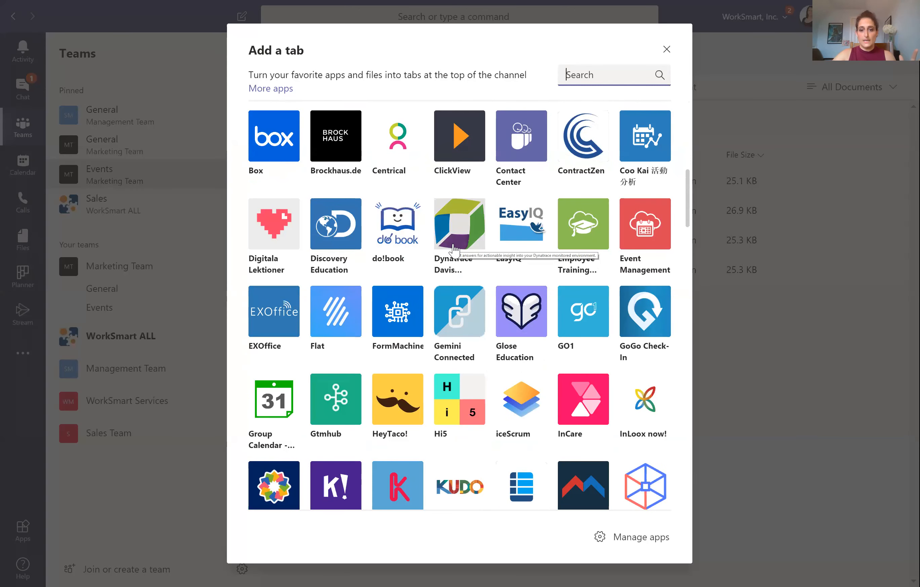
pyautogui.scroll(-3, 454, 249)
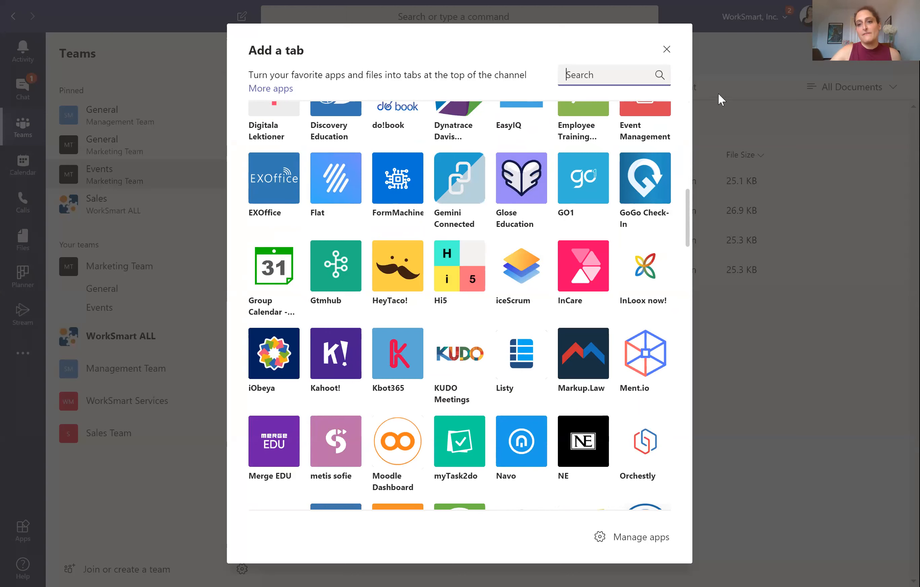
pyautogui.click(733, 67)
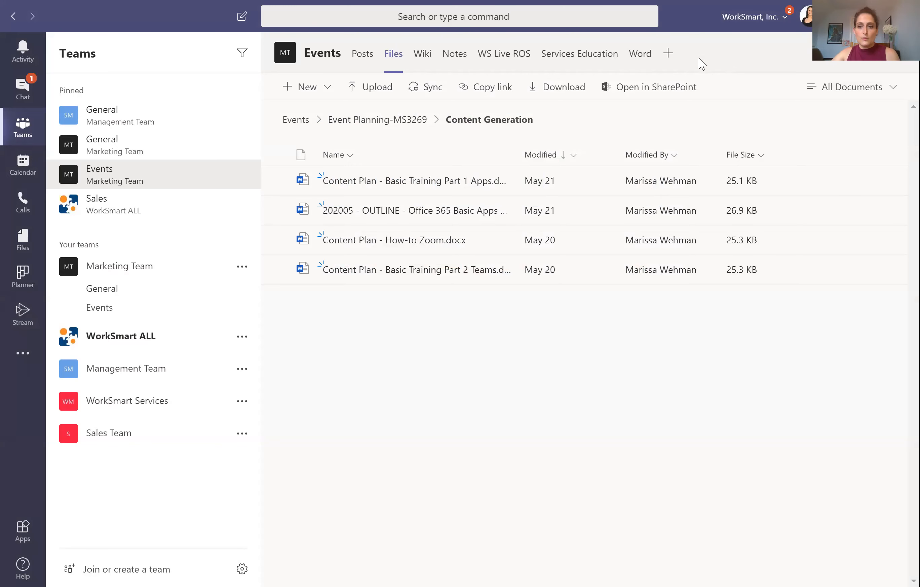
# Step: Browse the Wiki tab's page outline, then switch to the Notes tab's Pre-event notebook page
pyautogui.click(421, 58)
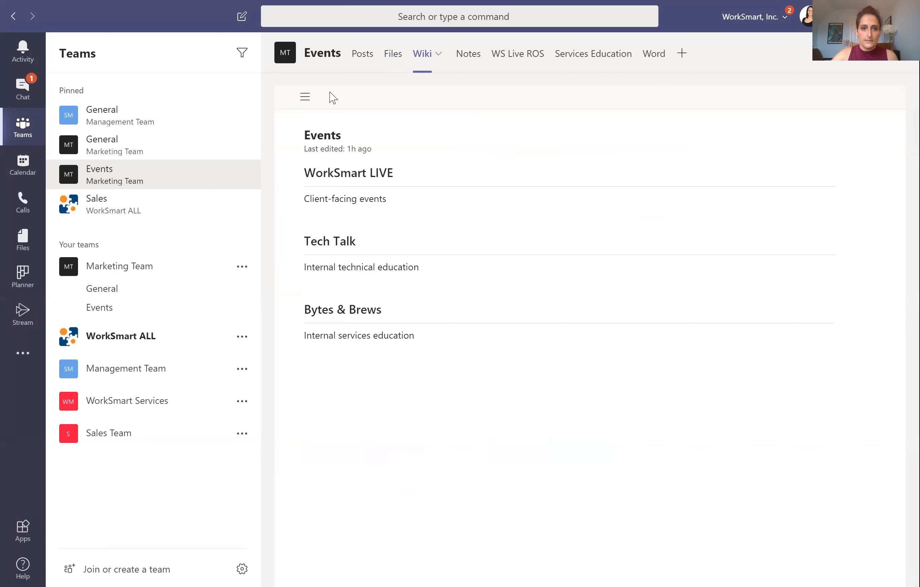
pyautogui.click(304, 99)
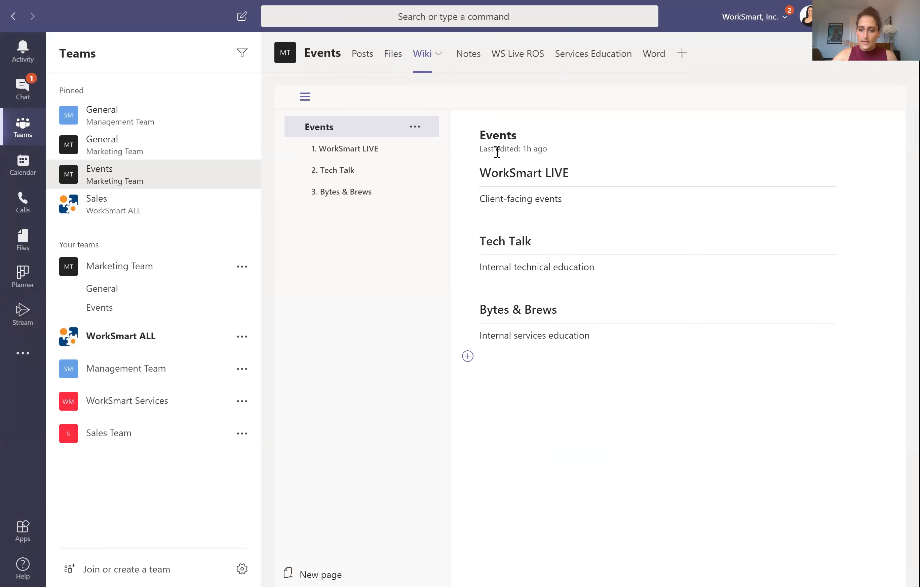
pyautogui.click(470, 59)
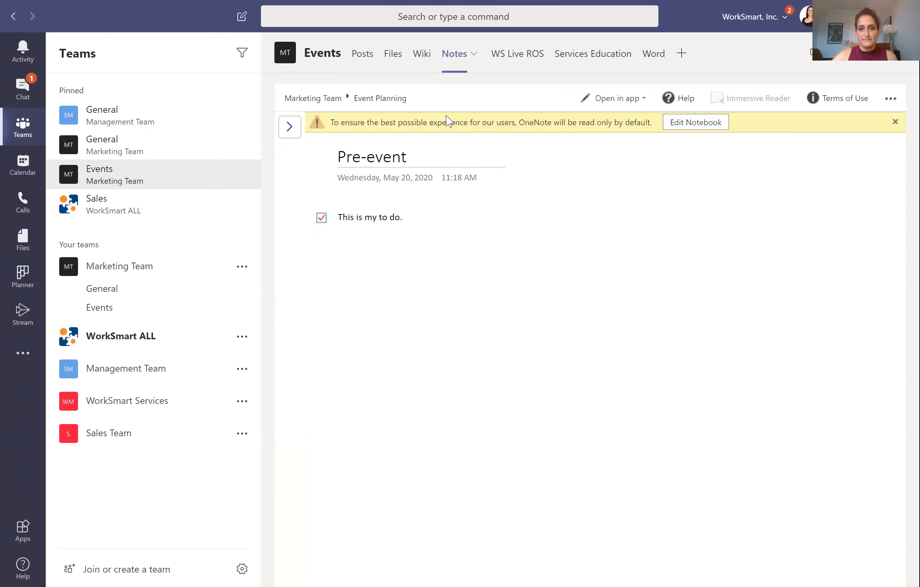
# Step: Expand the OneNote pane's sections and pages, then switch to the WS Live ROS Planner board
pyautogui.click(292, 131)
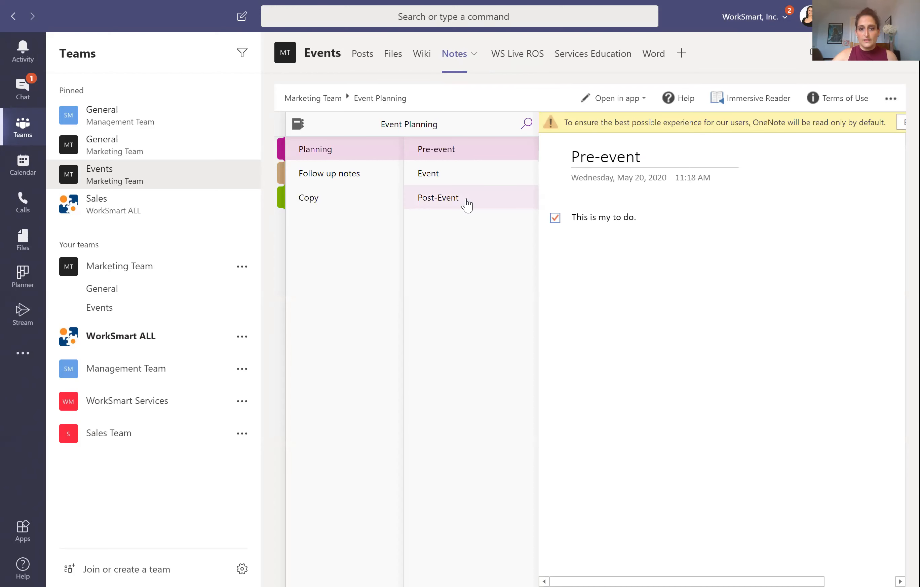
pyautogui.click(512, 58)
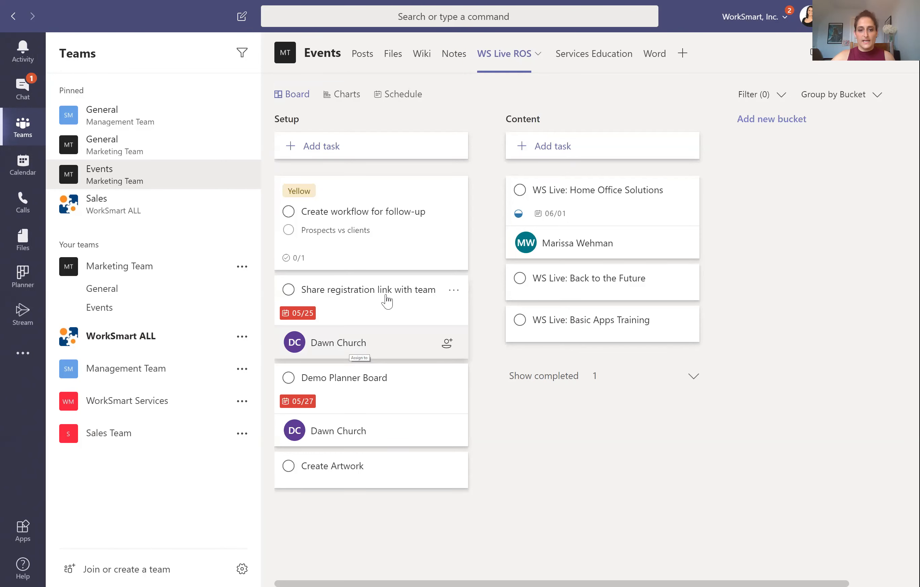
# Step: Glance at the Share registration link task's details, then open the Services Education video tab
pyautogui.click(403, 295)
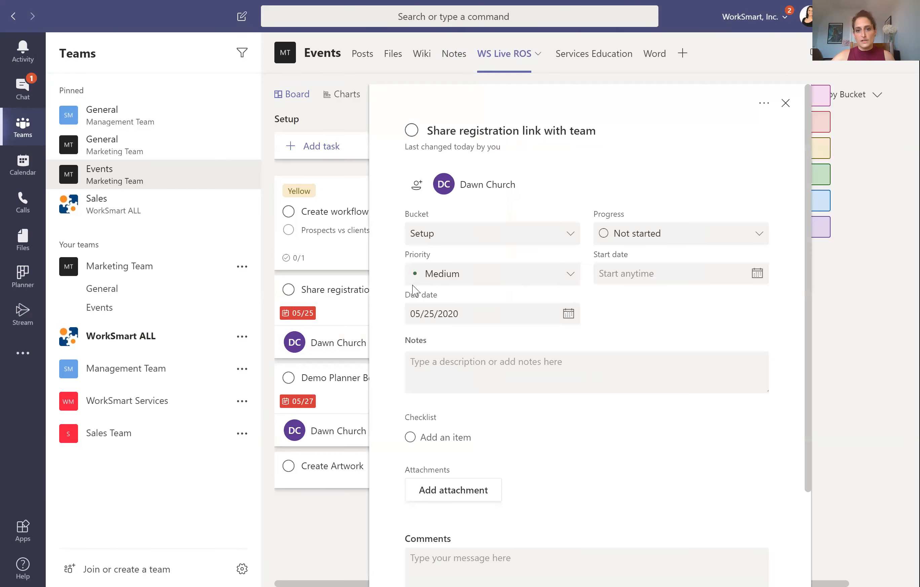
pyautogui.click(786, 104)
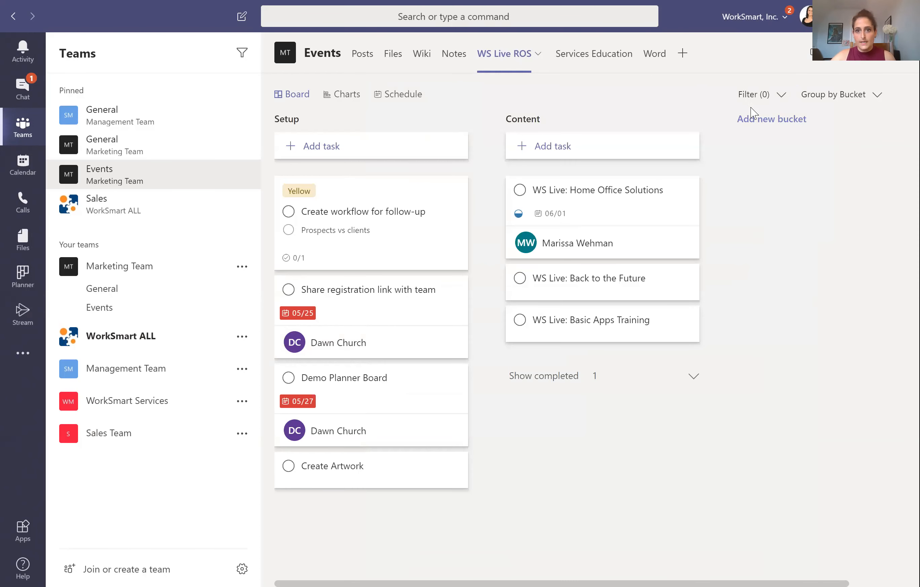
pyautogui.click(586, 62)
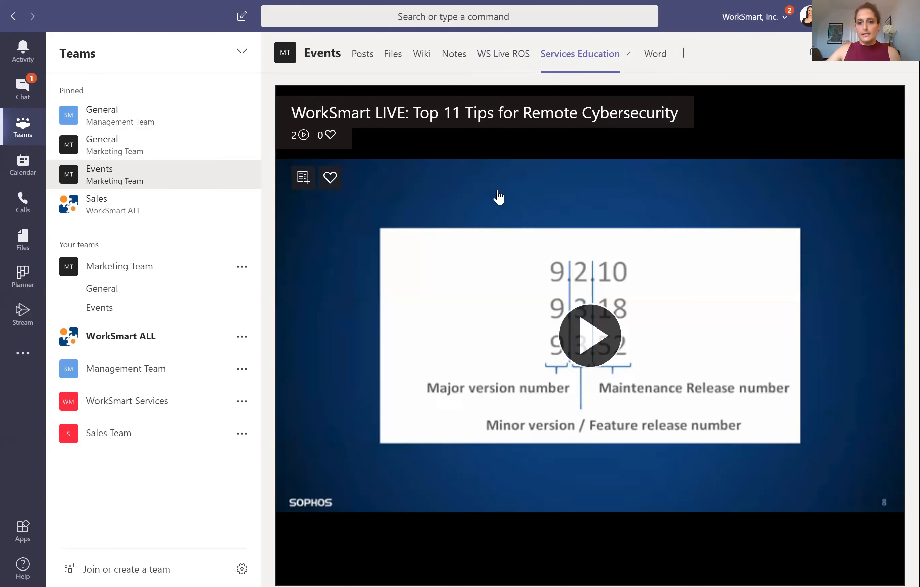
pyautogui.click(683, 54)
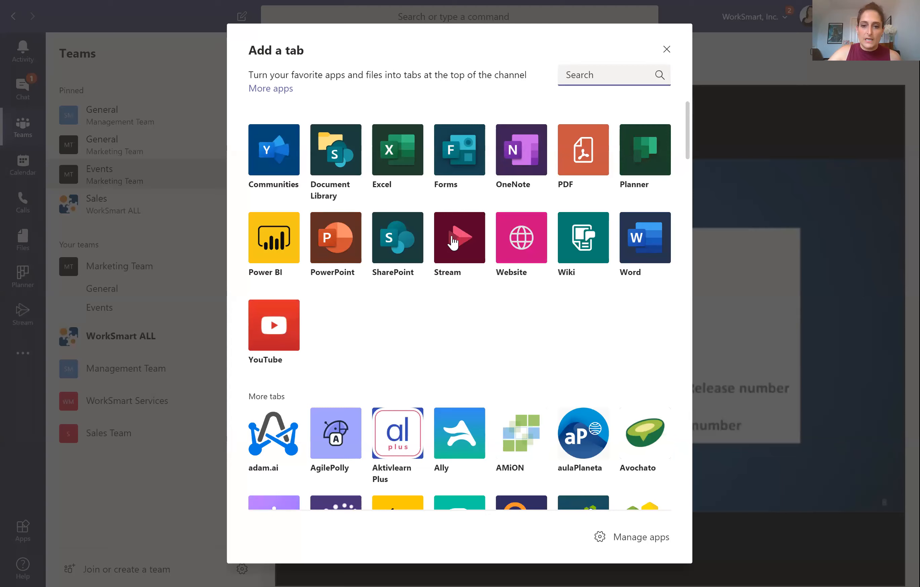
pyautogui.press('Escape')
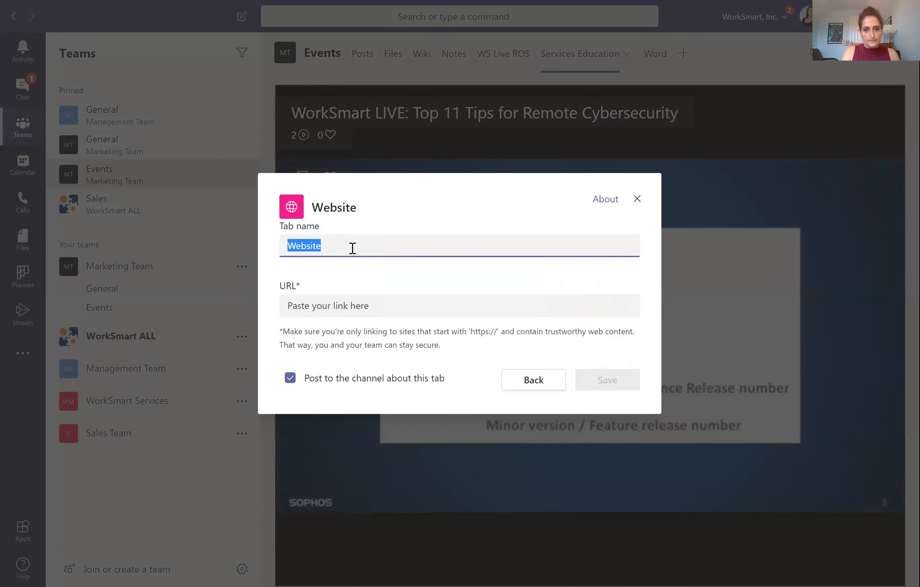
pyautogui.write('THis i')
pyautogui.write('s a website')
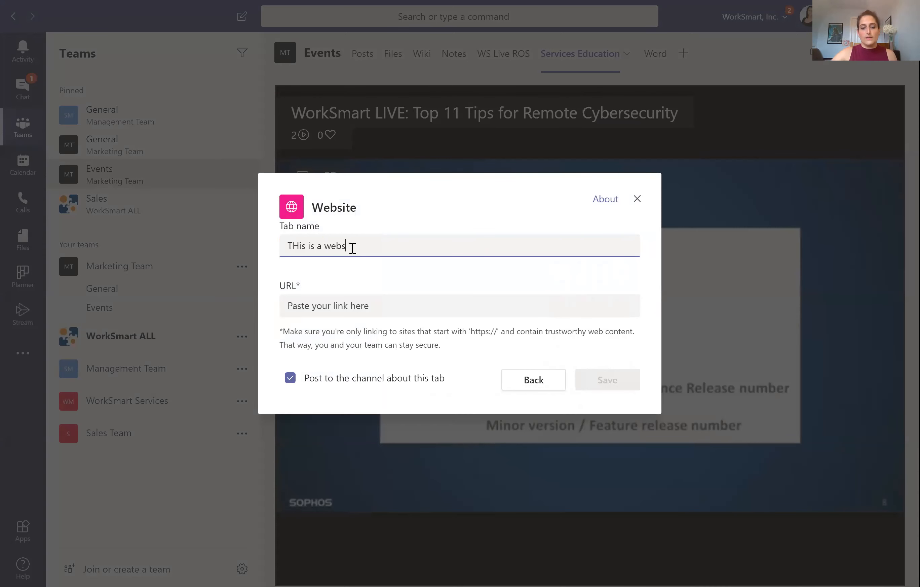
pyautogui.click(338, 316)
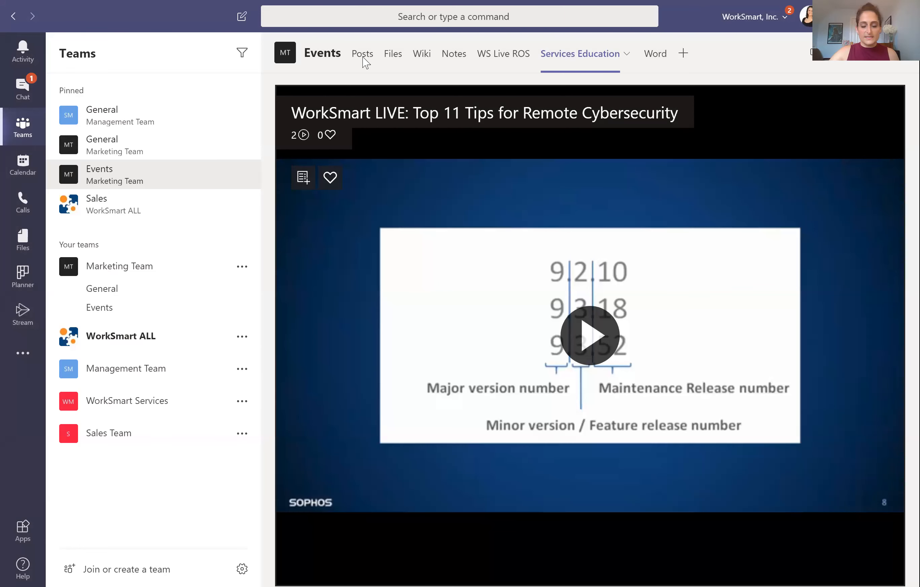
pyautogui.click(676, 54)
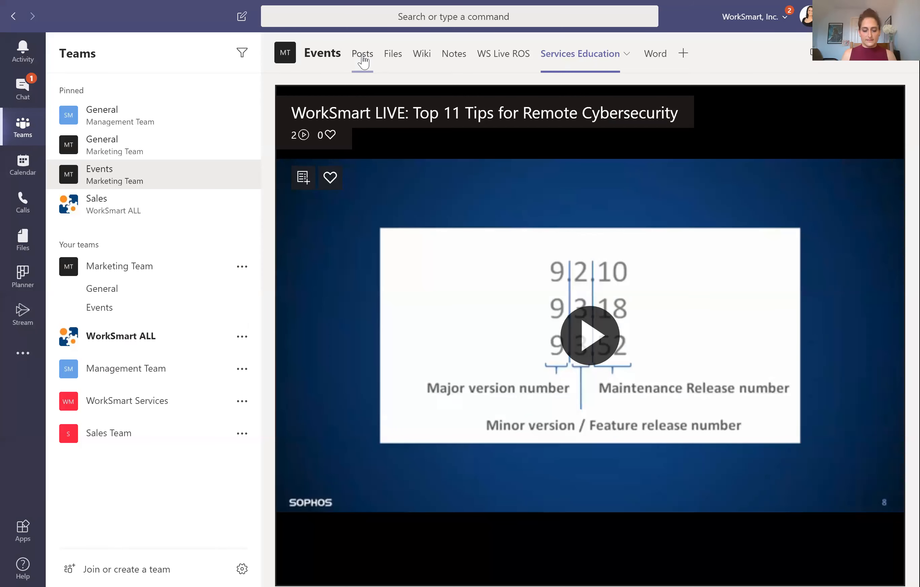
# Step: Review the 1:30 PM post about the new tab in Posts, then open the Word tab
pyautogui.click(363, 56)
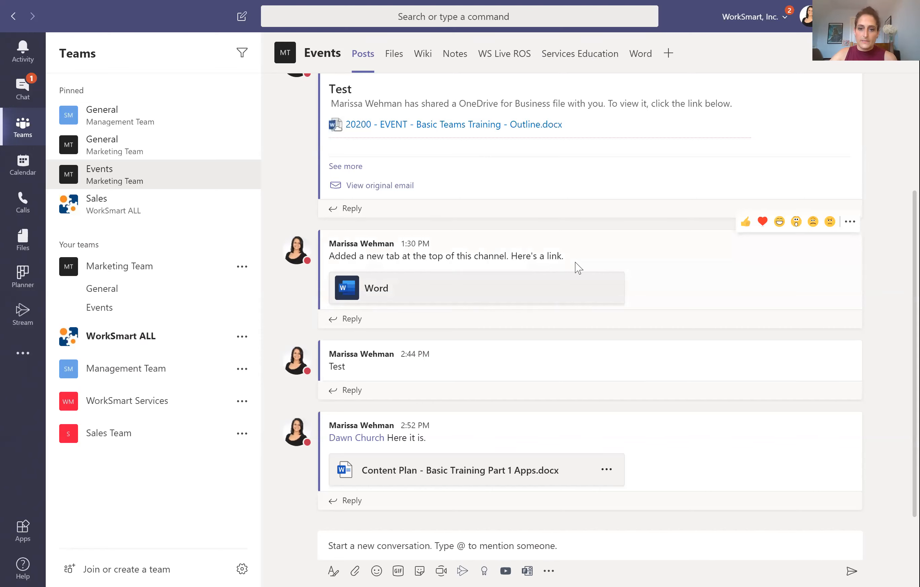
pyautogui.moveTo(576, 267); pyautogui.dragTo(336, 256)
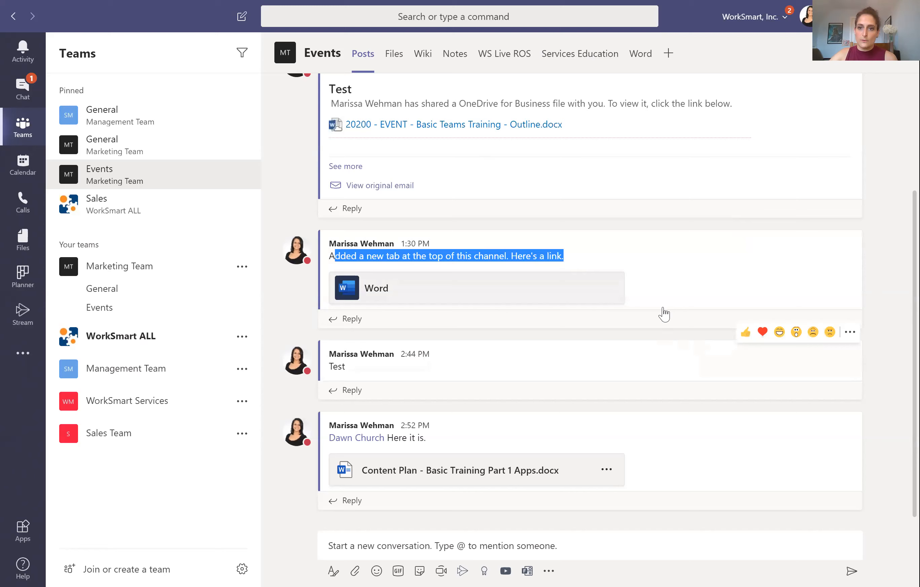
pyautogui.scroll(1, 643, 82)
pyautogui.scroll(2, 640, 58)
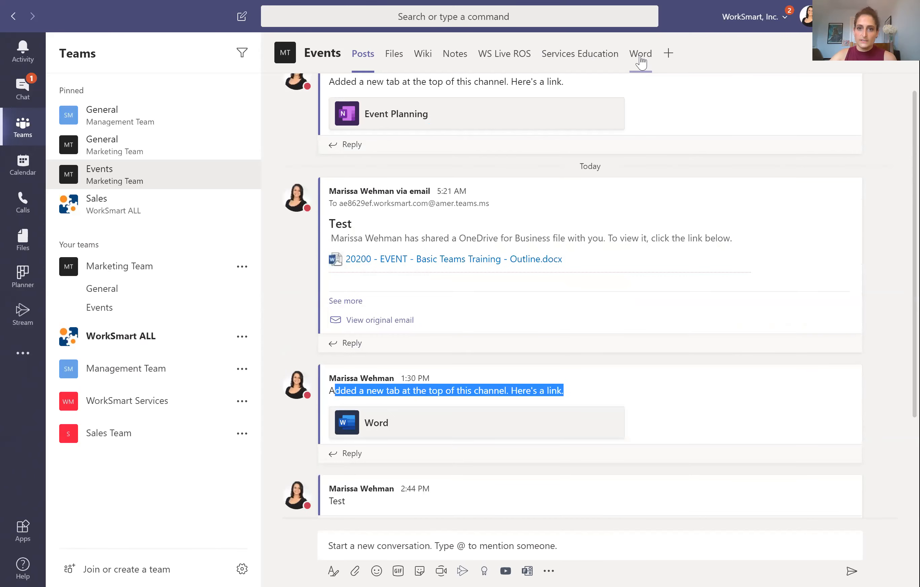
pyautogui.click(654, 75)
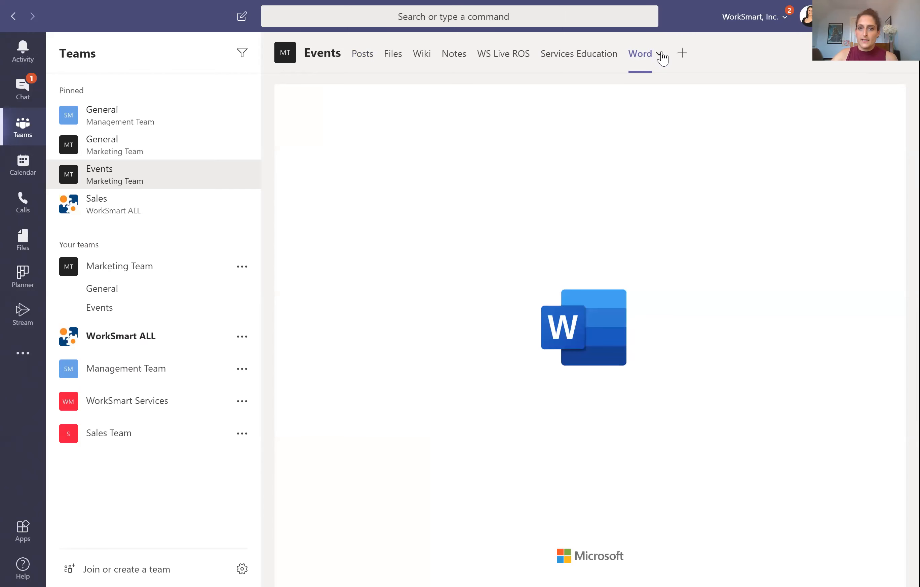
# Step: Check the Word tab's Settings/Rename/Remove menu, then go back to the WS Live ROS board
pyautogui.click(660, 54)
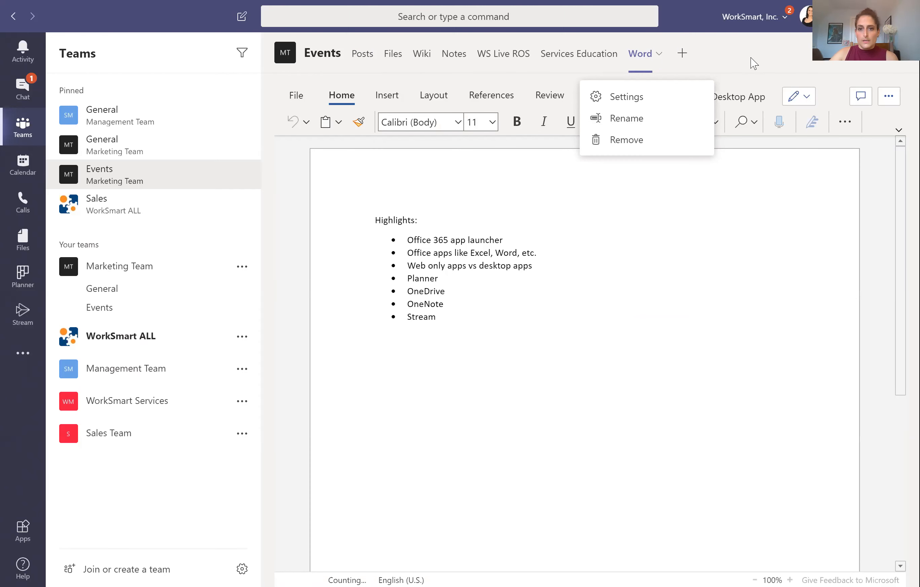
pyautogui.click(723, 61)
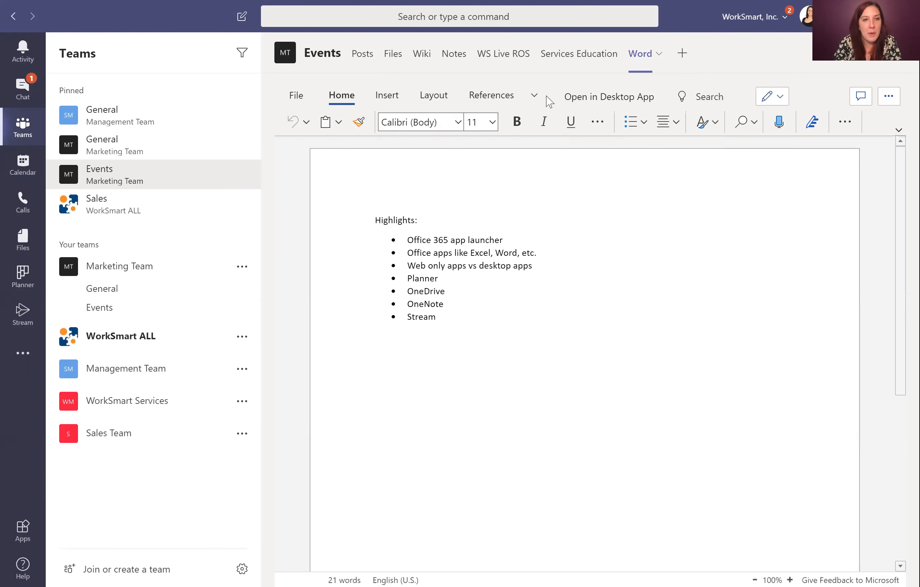
pyautogui.click(500, 58)
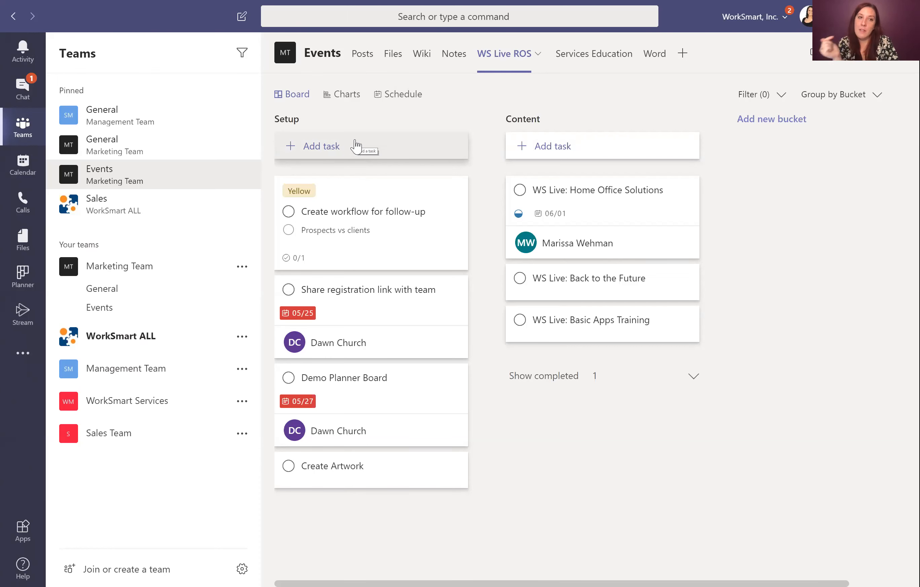
# Step: In Planner's My tasks, change the Group by choice from Progress to Plan
pyautogui.click(26, 279)
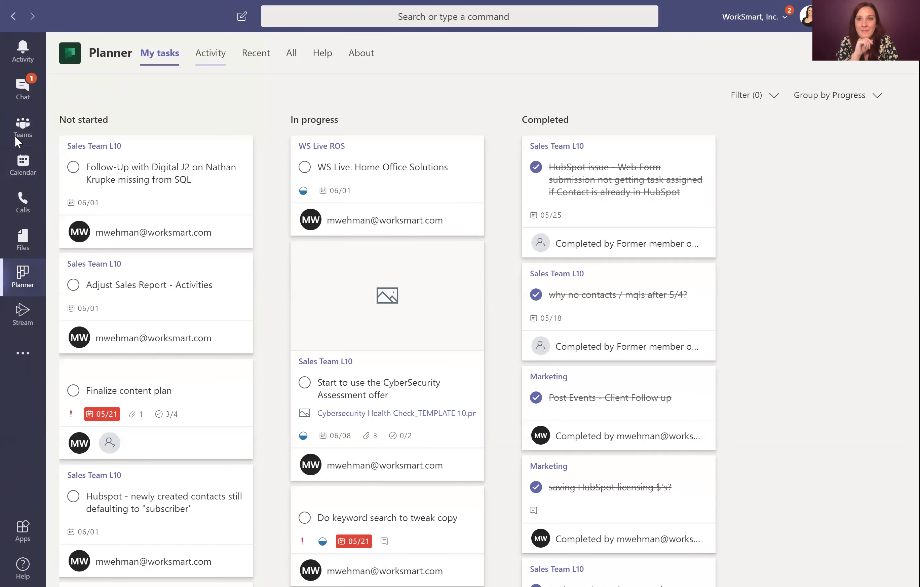
pyautogui.click(21, 102)
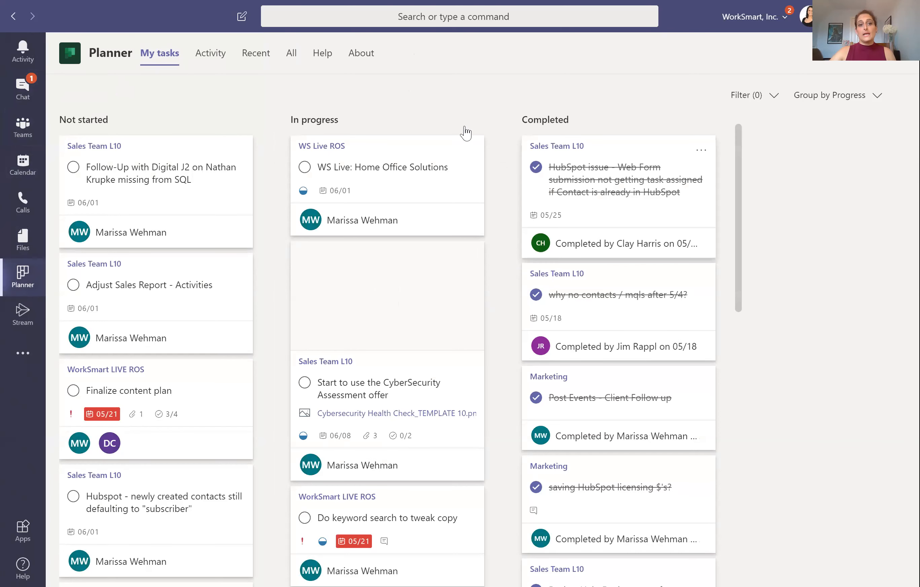
pyautogui.click(876, 97)
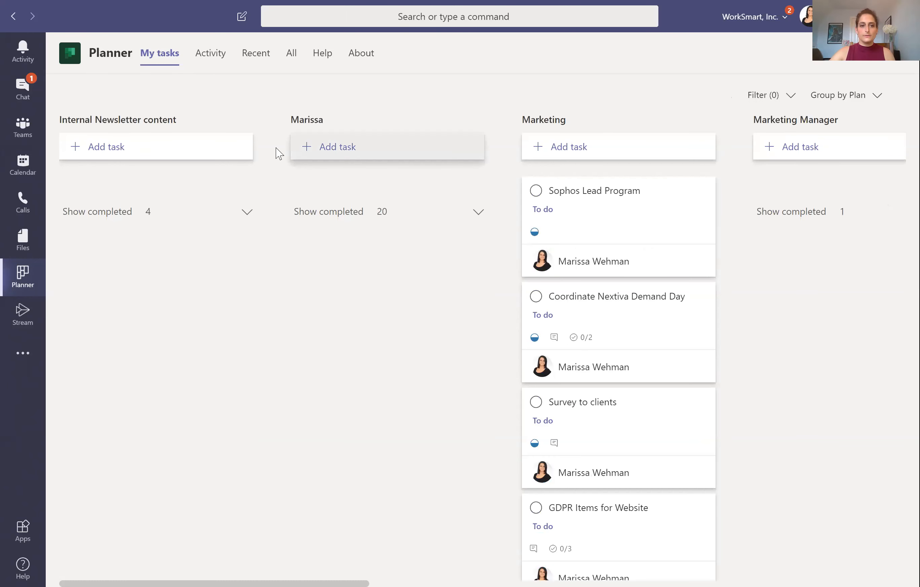
# Step: Add a task named 'Test' under Internal Newsletter content
pyautogui.click(104, 150)
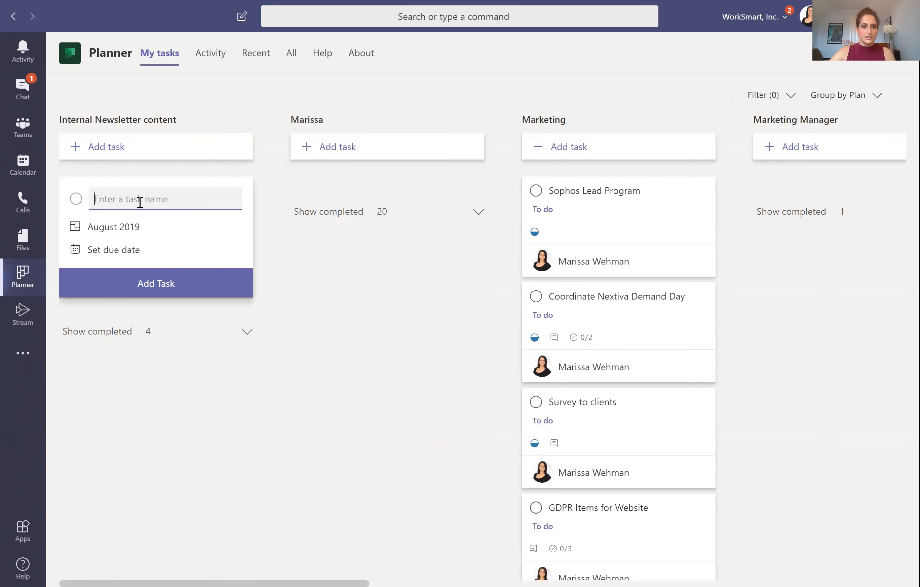
pyautogui.write('Test')
pyautogui.press('Return')
pyautogui.press('Escape')
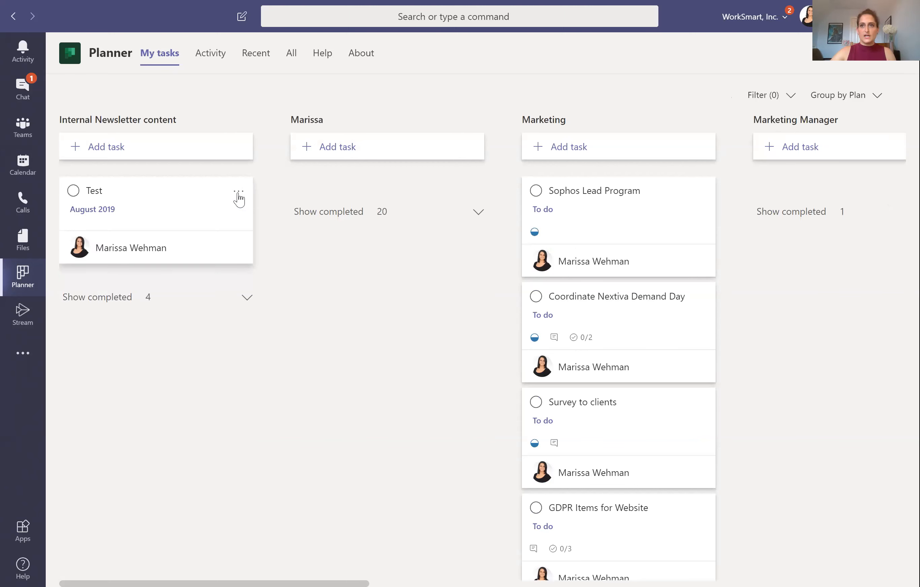
# Step: Delete the Test task and return to the Teams list
pyautogui.click(238, 192)
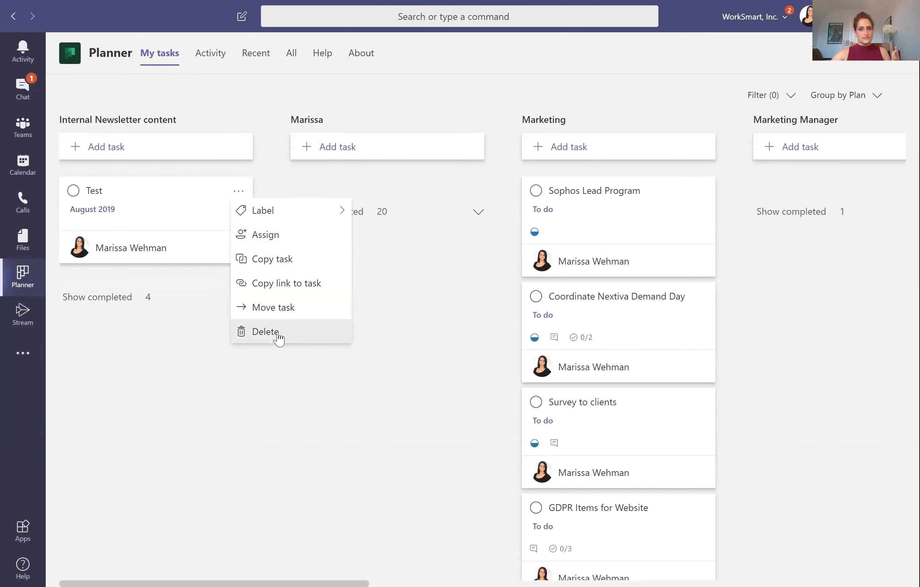
pyautogui.click(265, 331)
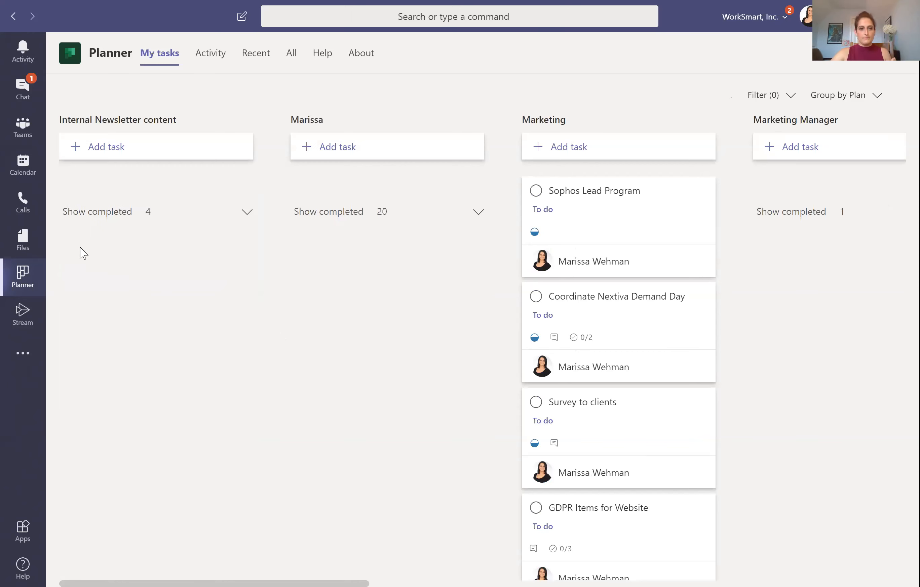
pyautogui.click(24, 127)
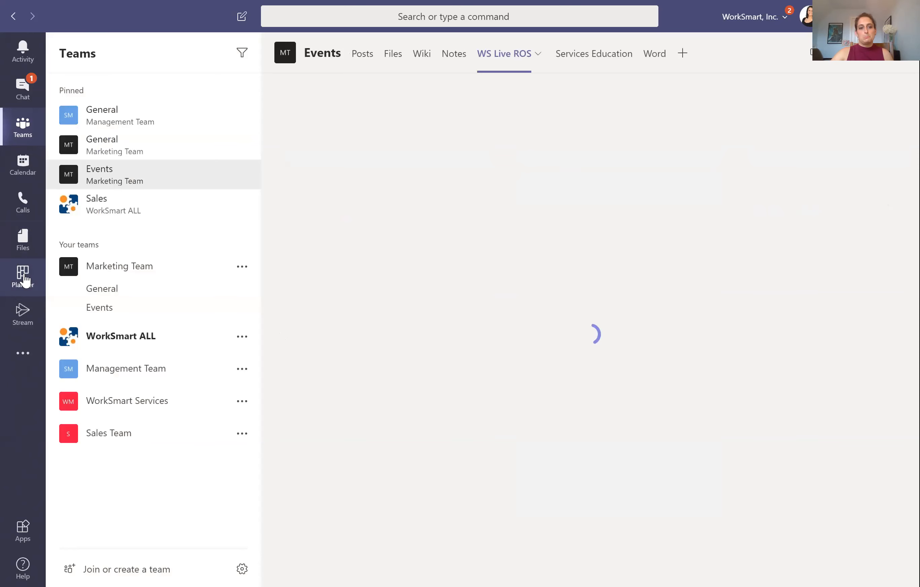
# Step: Revisit the Events channel's WS Live ROS tab, then show the Files app's Recent list
pyautogui.click(23, 275)
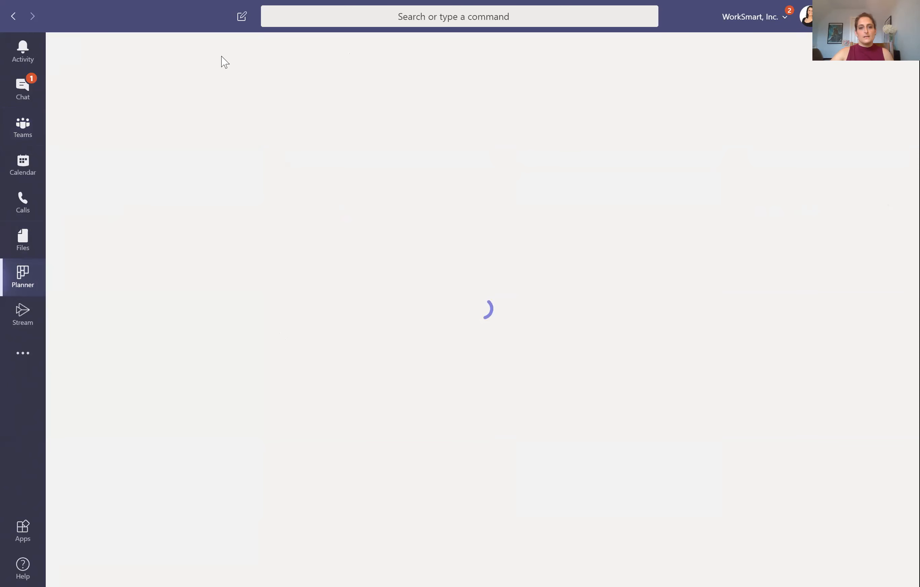
pyautogui.click(23, 126)
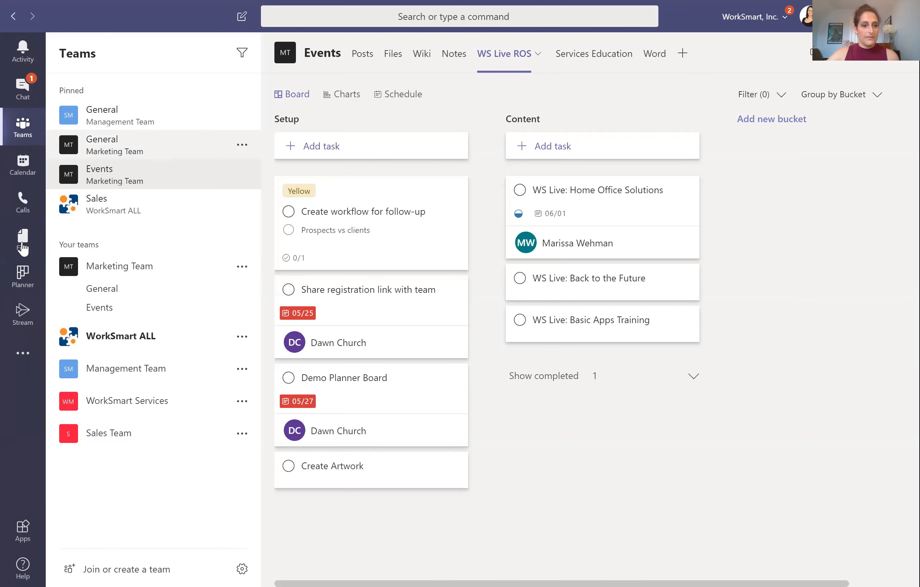
pyautogui.click(23, 247)
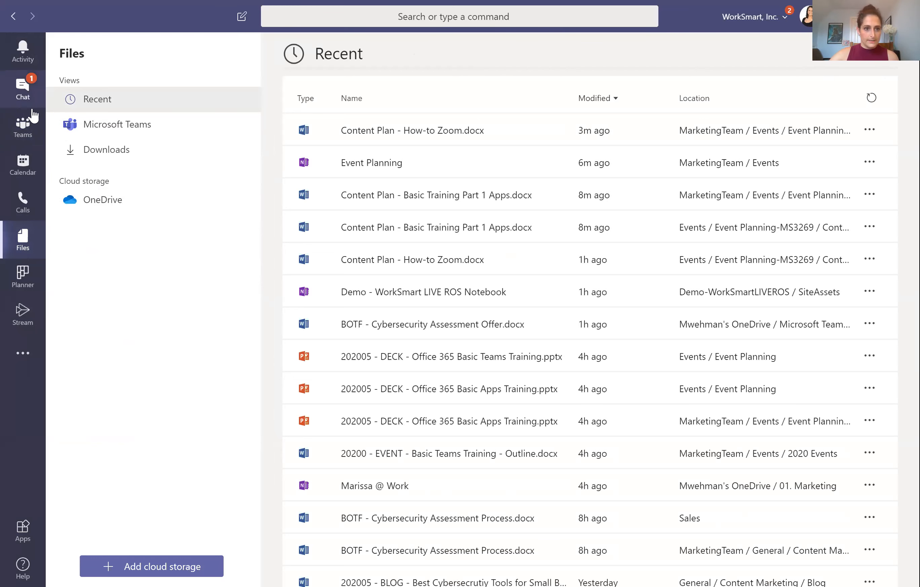
pyautogui.click(162, 564)
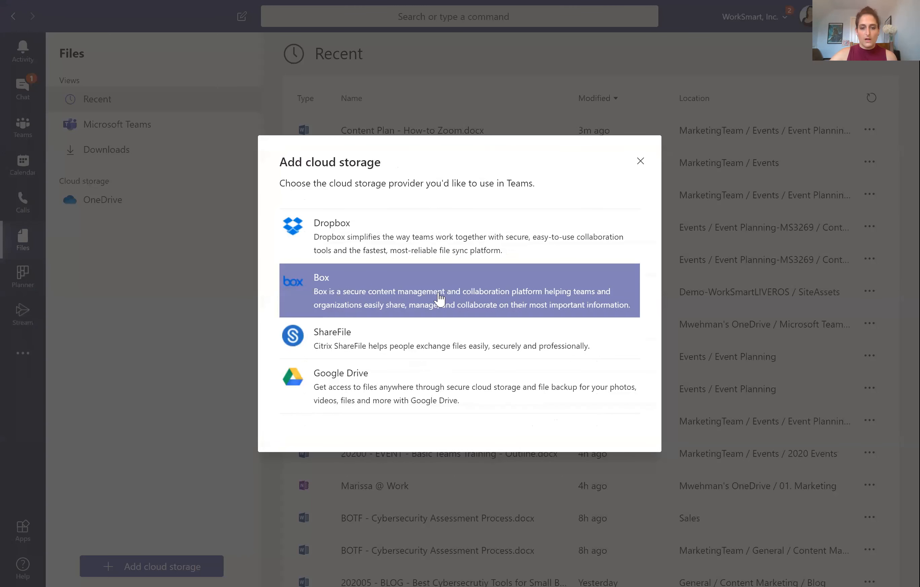
pyautogui.click(442, 255)
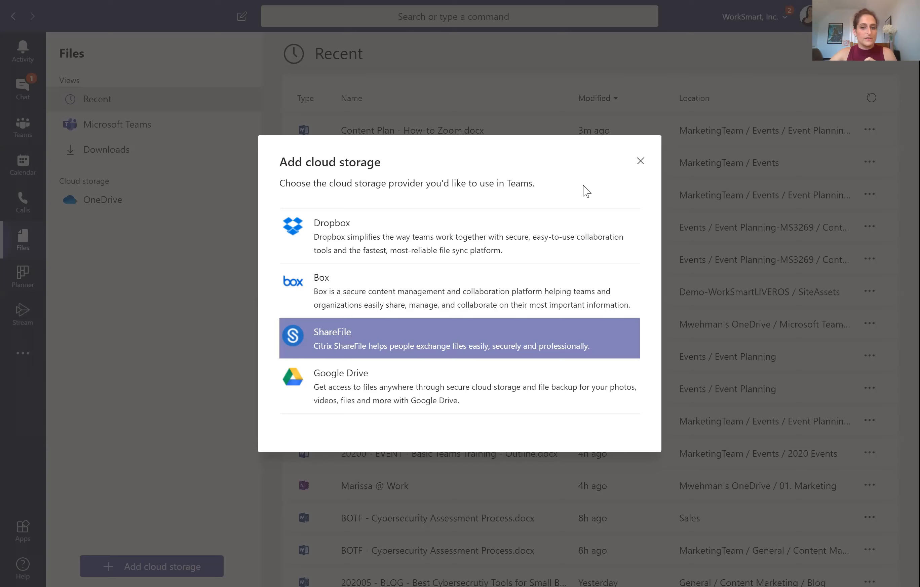
pyautogui.click(232, 274)
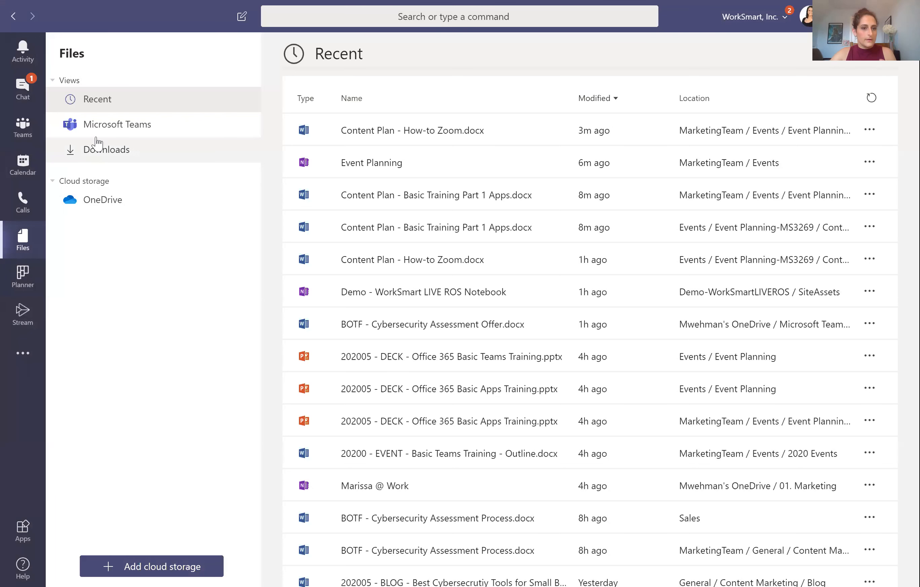
# Step: Search a one-on-one chat's messaging apps for 'sharepoint' and dismiss the empty results
pyautogui.click(137, 134)
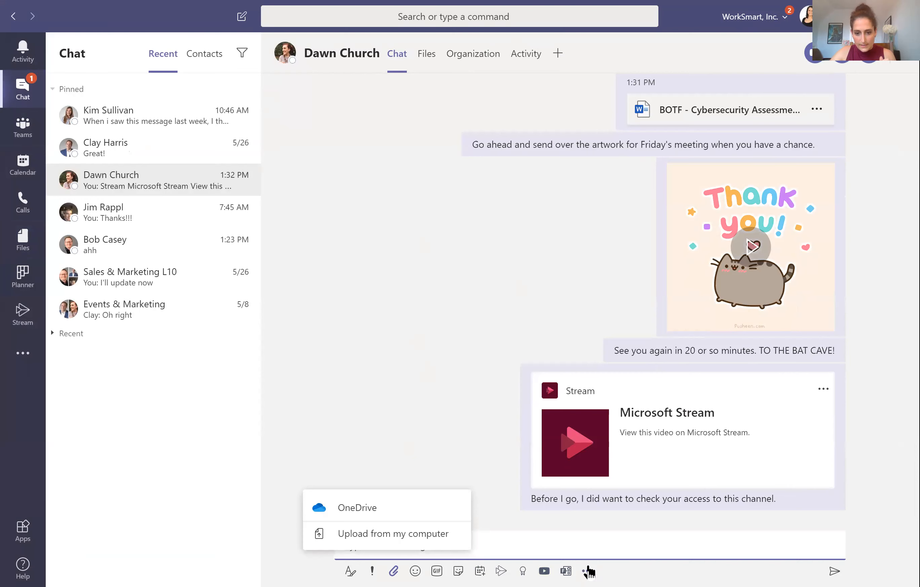
pyautogui.click(594, 548)
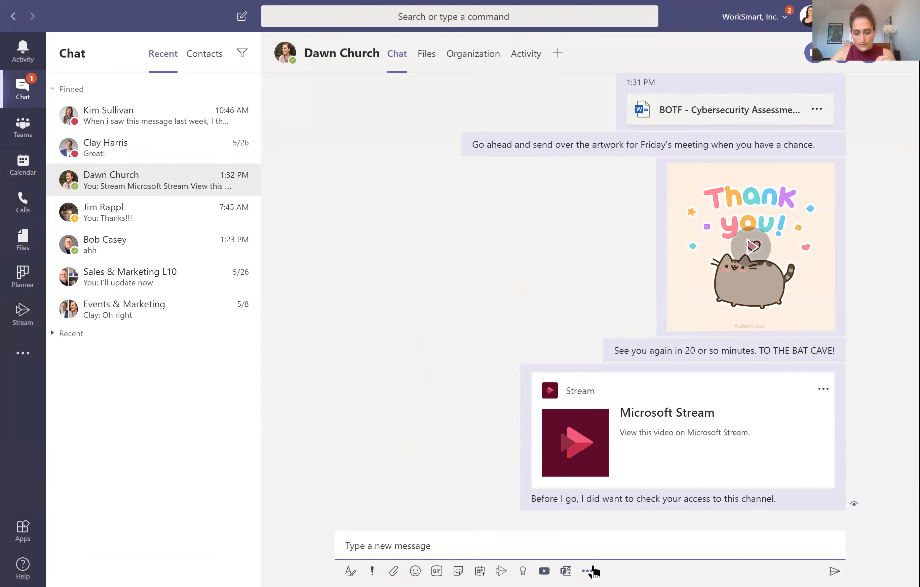
pyautogui.click(587, 571)
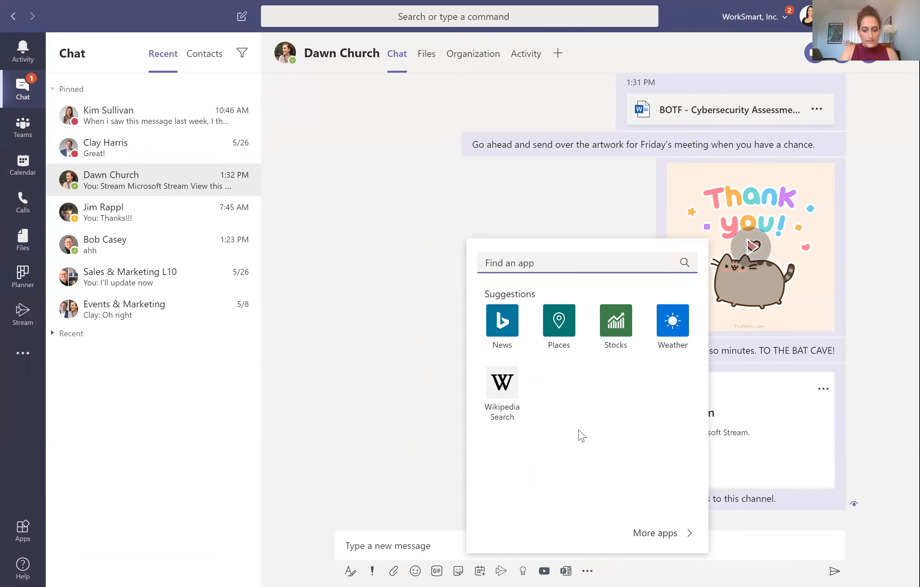
pyautogui.write('share')
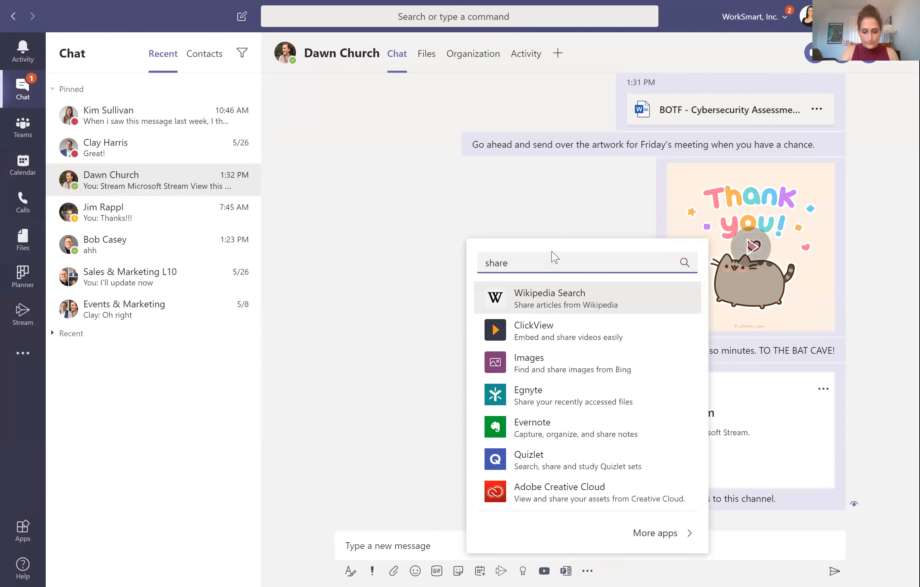
pyautogui.write('point')
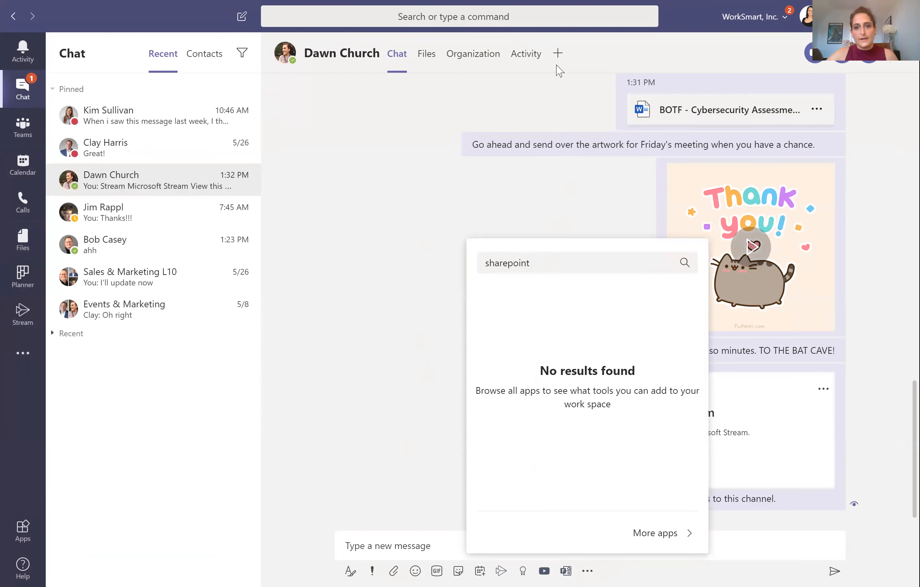
pyautogui.click(559, 70)
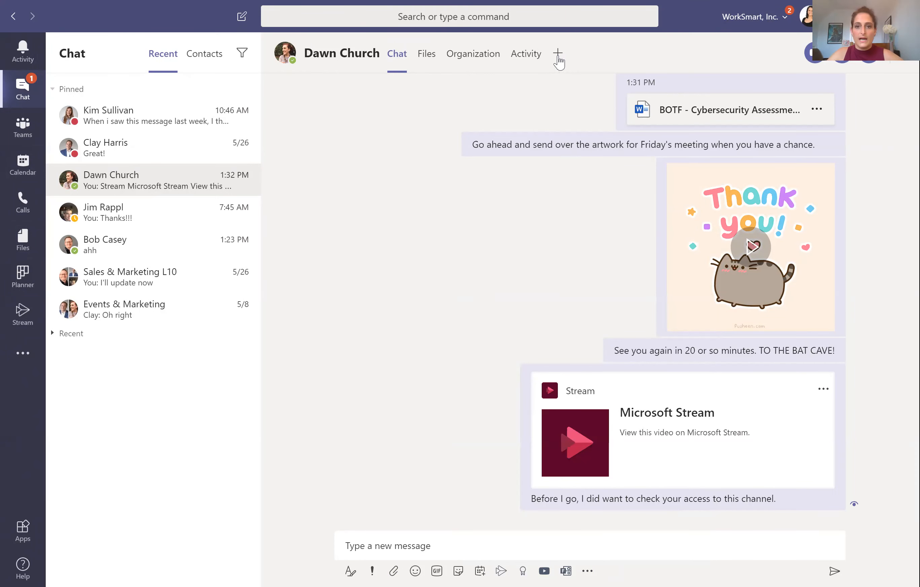
# Step: Search the chat's Add a tab gallery for 'sharepoint', clear it, browse the tiles, and close it
pyautogui.click(558, 56)
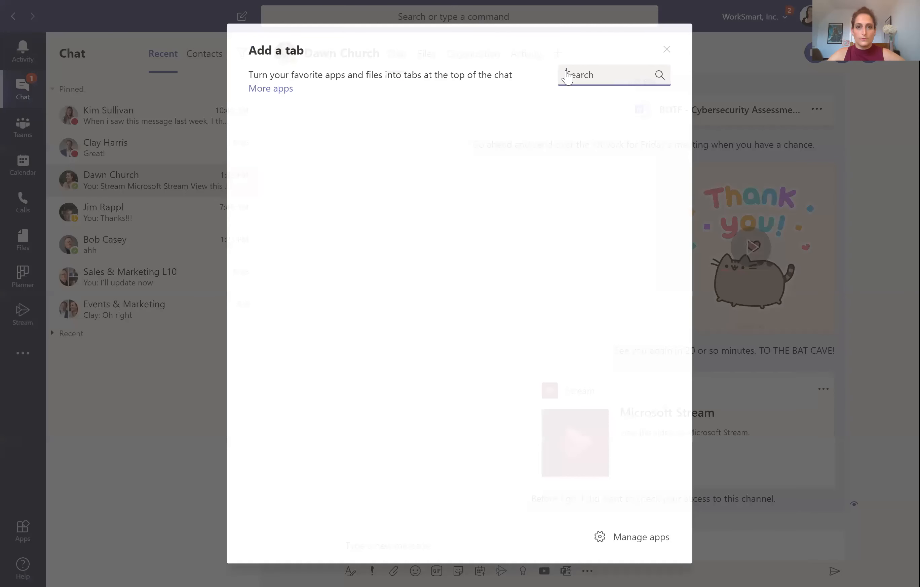
pyautogui.write('sharepoint')
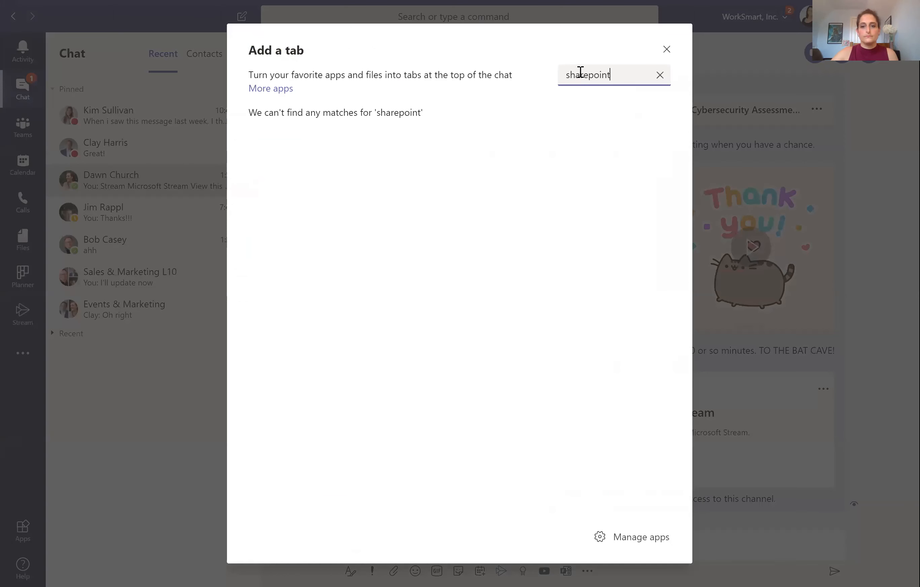
pyautogui.click(661, 76)
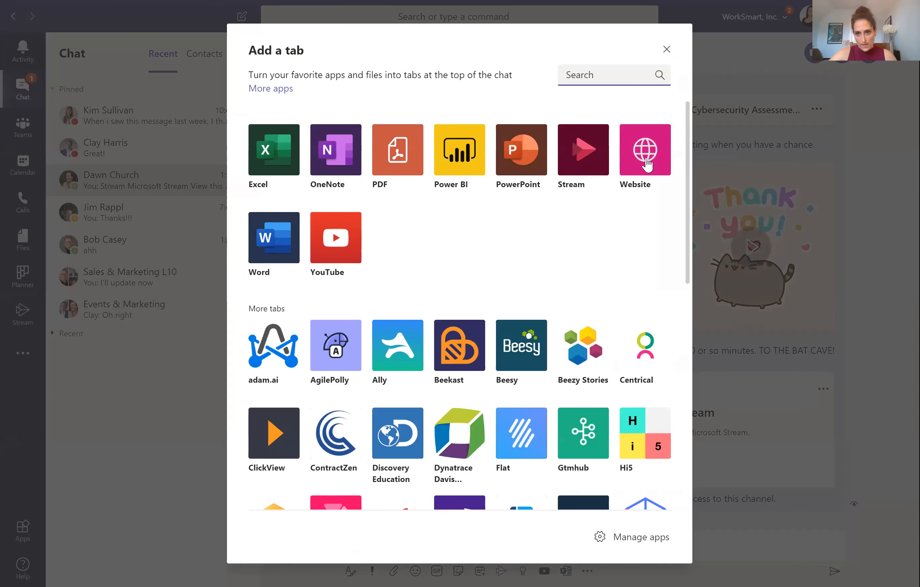
pyautogui.click(759, 156)
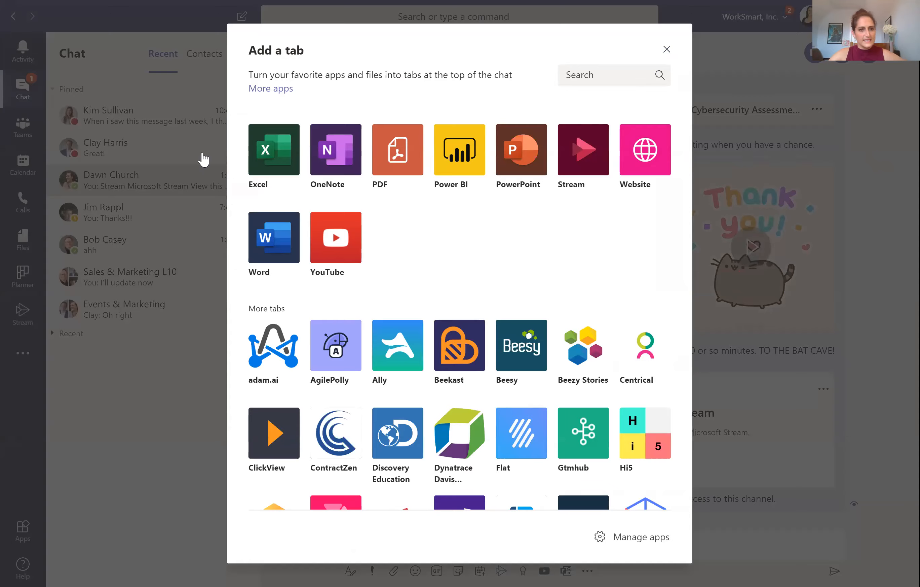
pyautogui.press('Escape')
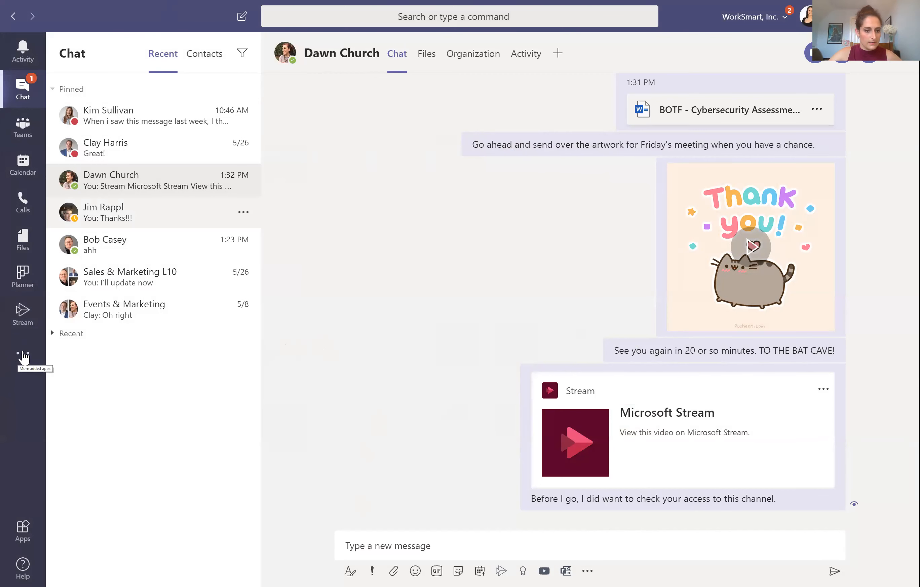
# Step: Search the left rail's added apps list for 'sharepoint' to find SharePoint News and SharePoint
pyautogui.click(22, 353)
pyautogui.press('Escape')
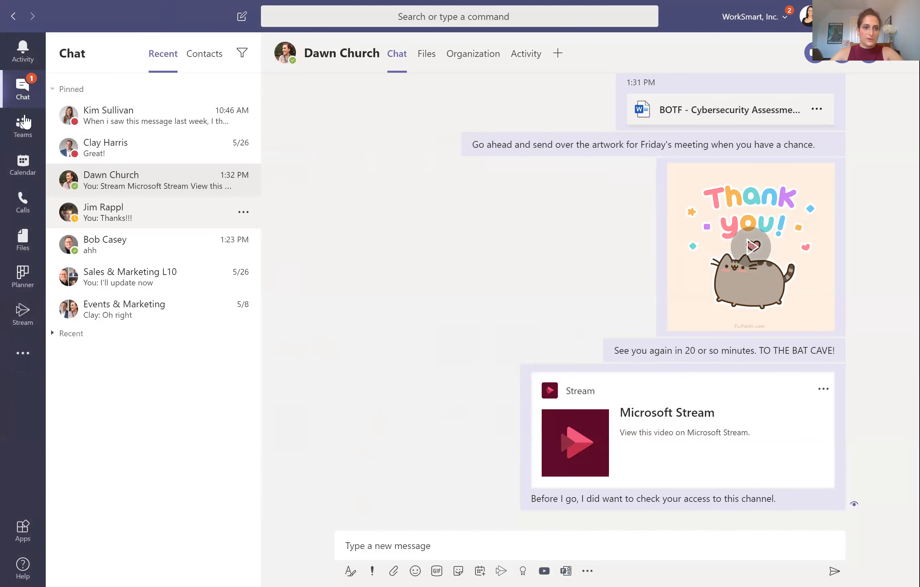
pyautogui.click(23, 353)
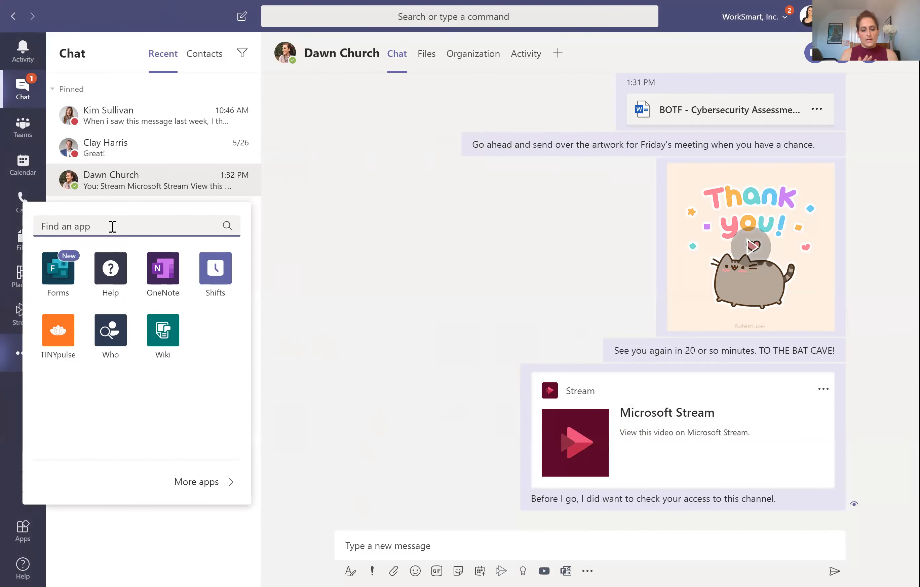
pyautogui.write('sharepoint')
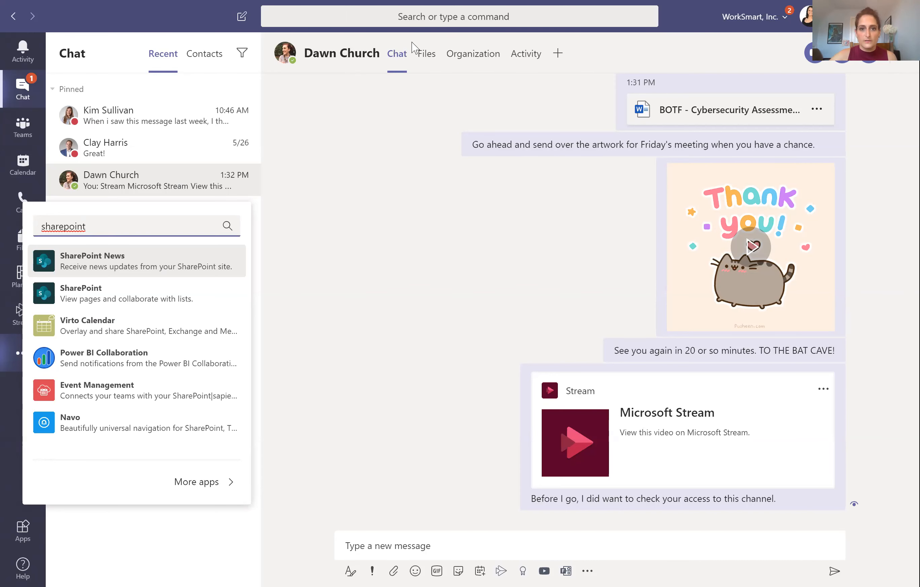
# Step: Show the Marketing Team Events channel's Files tab and expand its toolbar's more-options menu
pyautogui.click(34, 141)
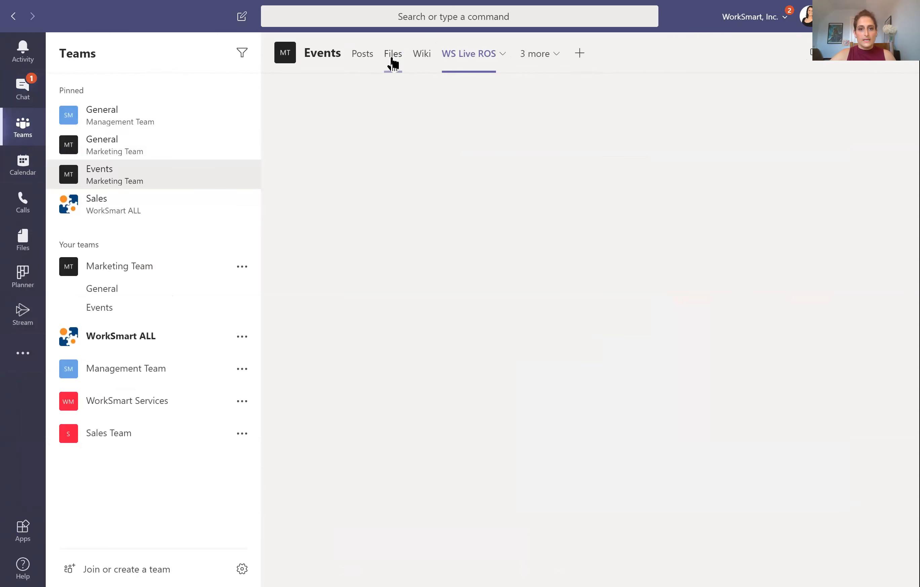
pyautogui.click(393, 62)
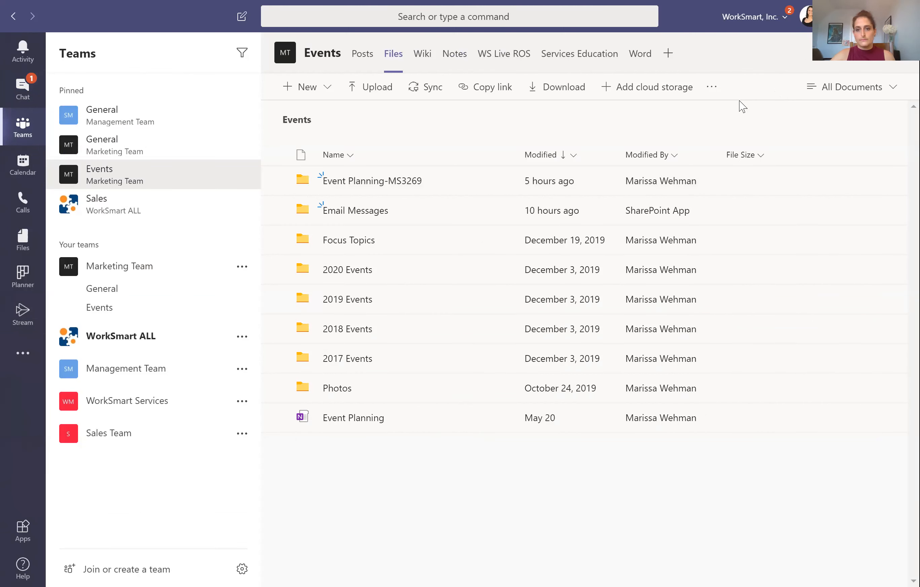
pyautogui.click(714, 90)
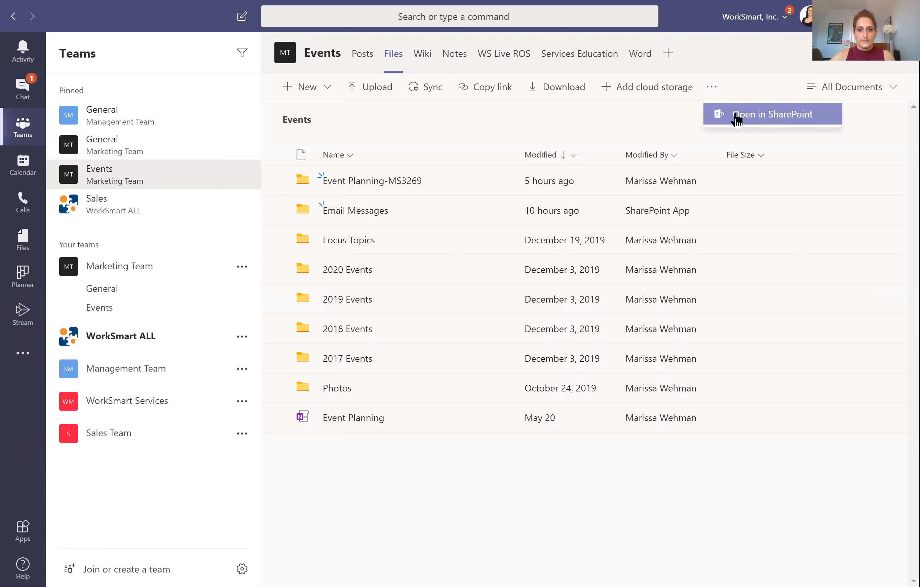
# Step: Open the Events channel's document library in SharePoint
pyautogui.click(737, 117)
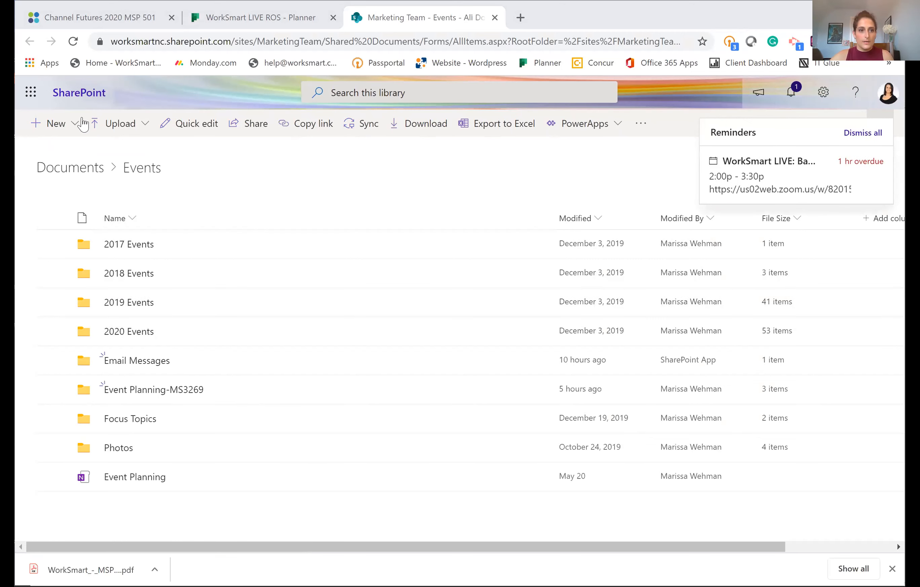
# Step: Glance at the Office 365 app launcher in SharePoint, then return to the Teams window
pyautogui.click(36, 99)
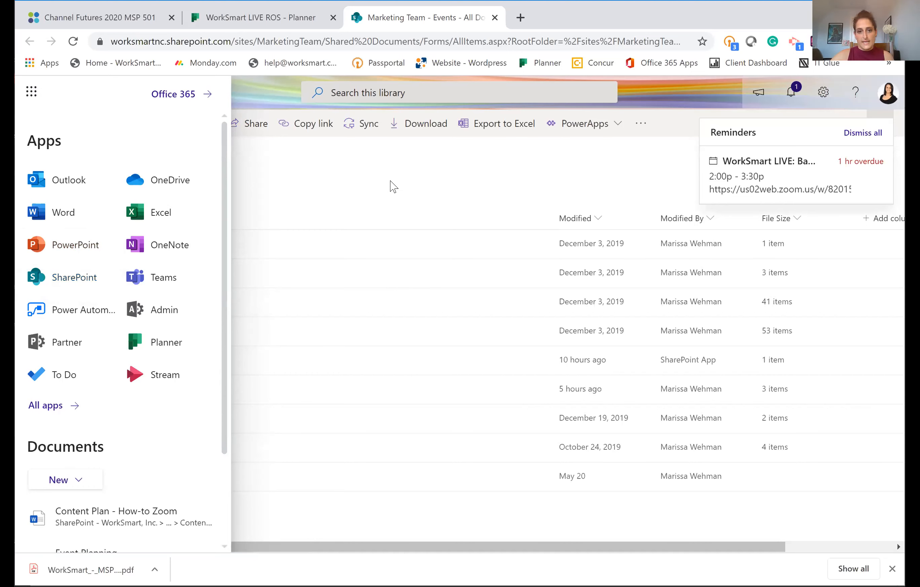
pyautogui.click(593, 158)
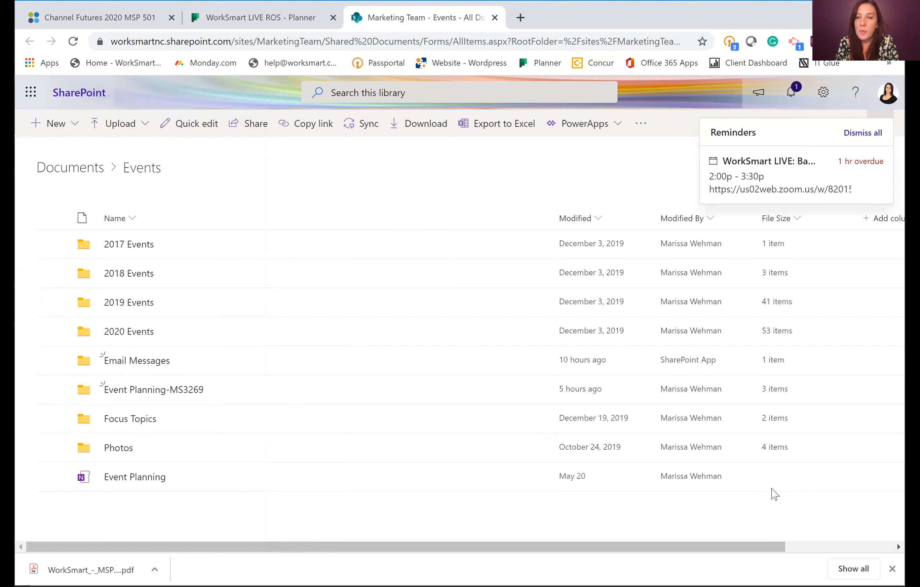
pyautogui.hotkey('alt', 'Tab')
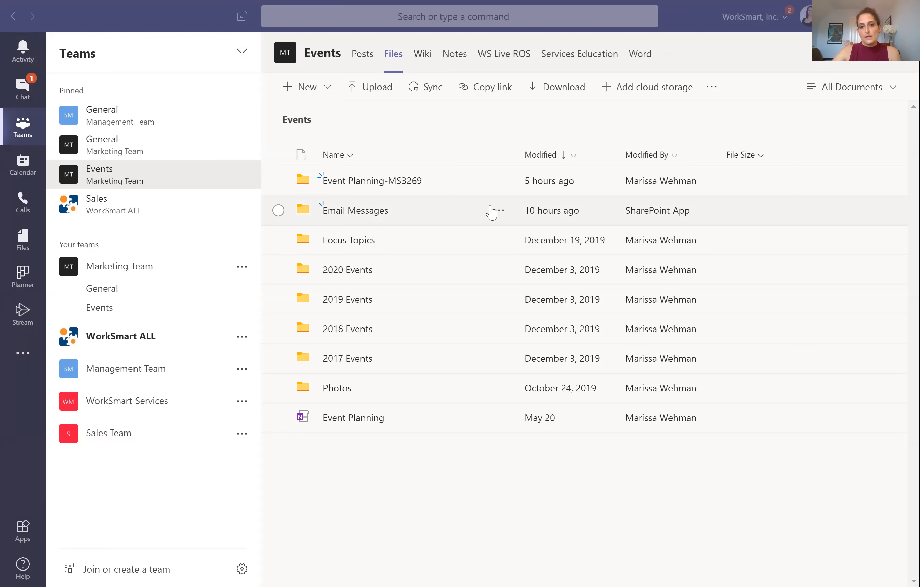
# Step: Open Content Plan - Basic Training Part 1 from Event Planning-MS3269 > Content Generation
pyautogui.click(385, 182)
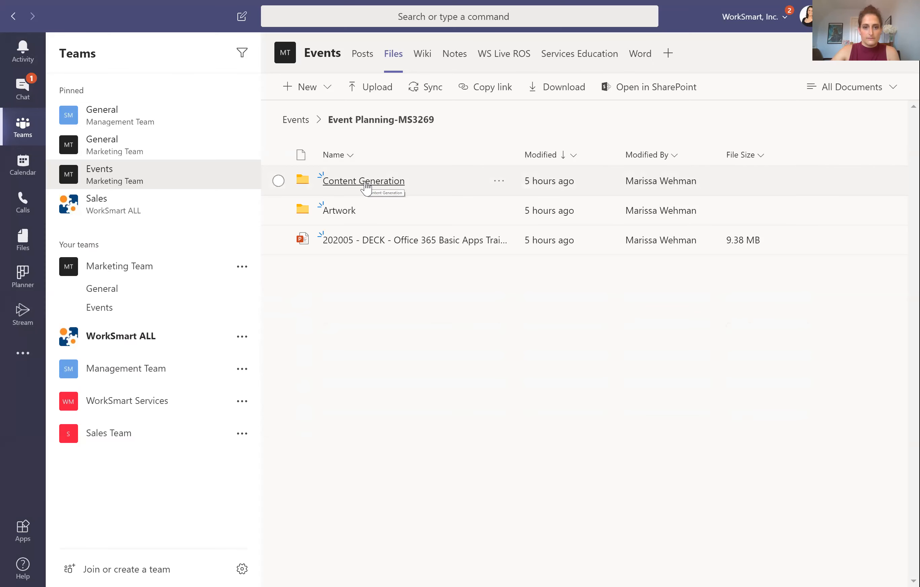
pyautogui.click(366, 187)
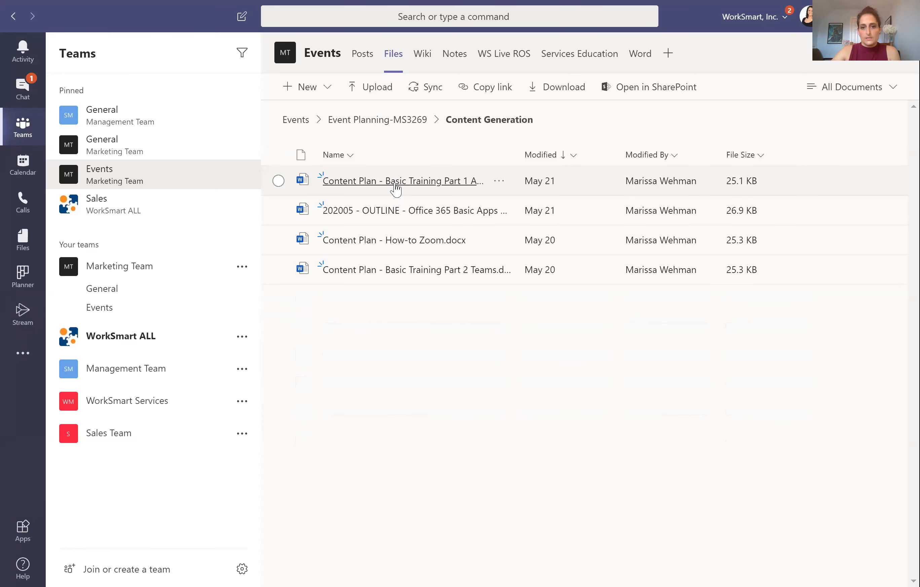
pyautogui.click(395, 189)
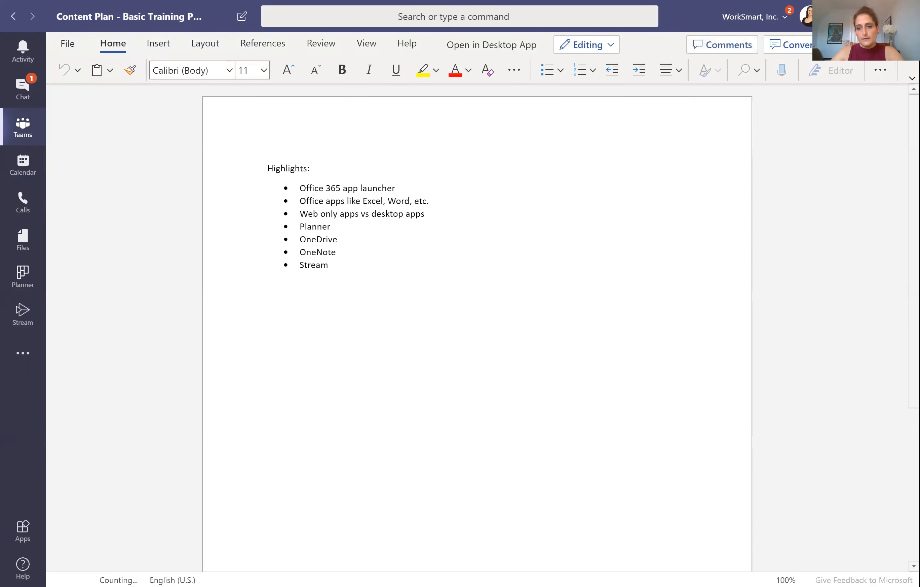
# Step: Browse the open-in and paragraph formatting menus, dismiss them, and open the Comments pane
pyautogui.click(863, 44)
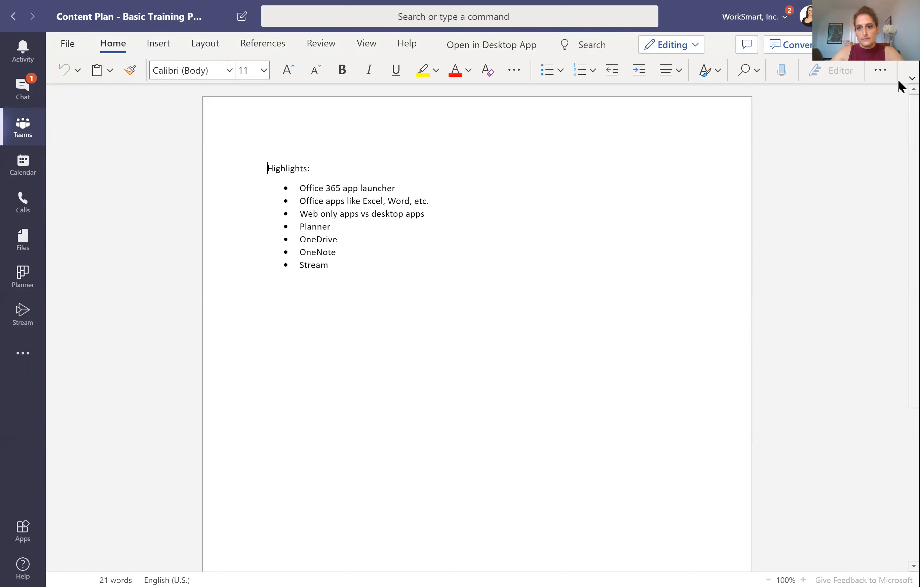
pyautogui.click(882, 72)
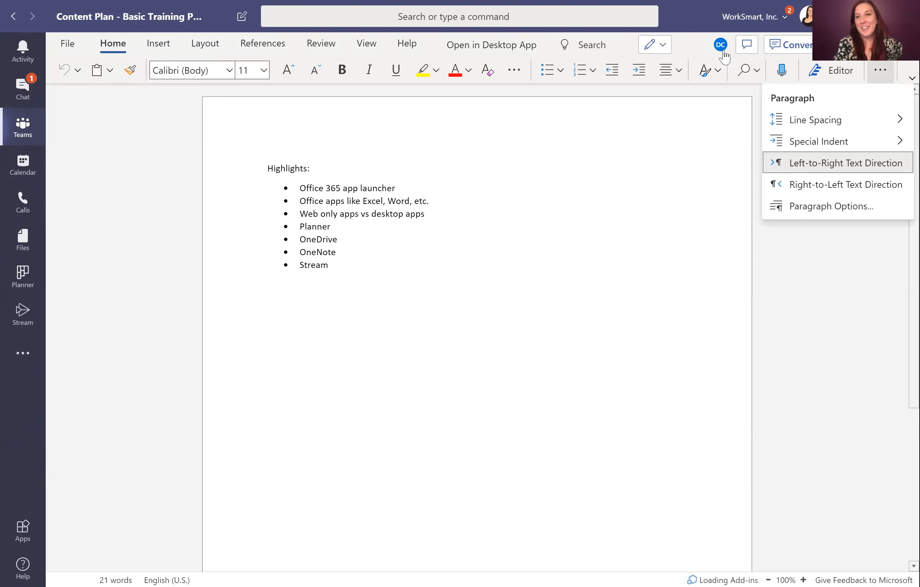
pyautogui.moveTo(721, 55)
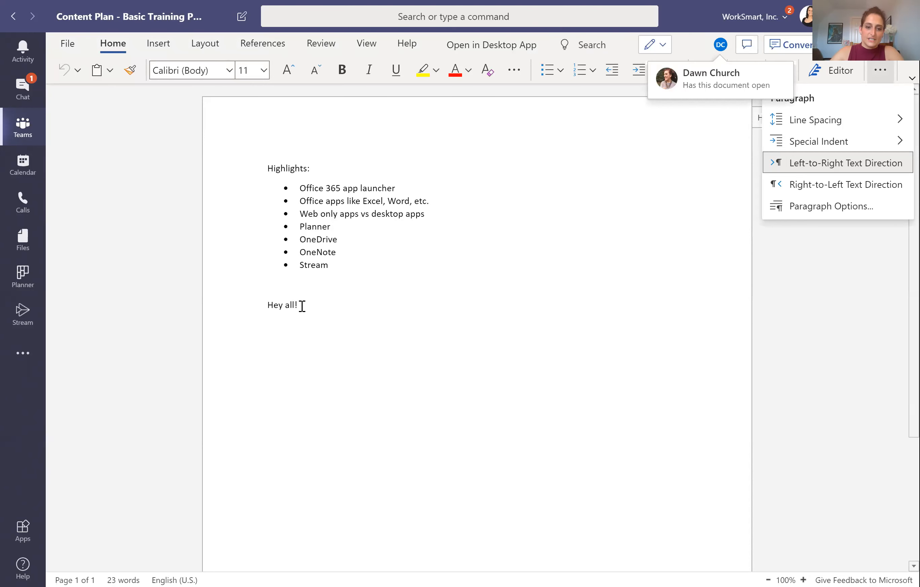
pyautogui.click(335, 318)
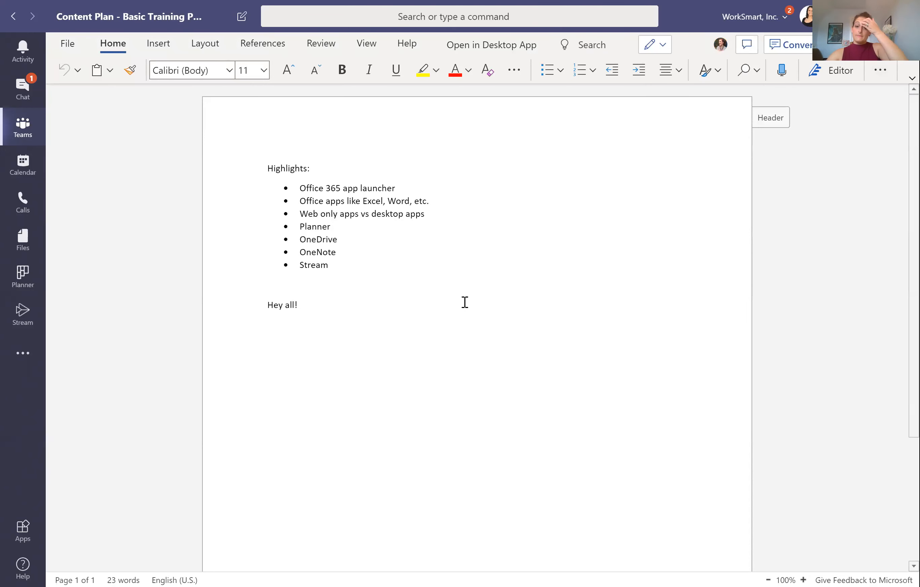
pyautogui.click(748, 46)
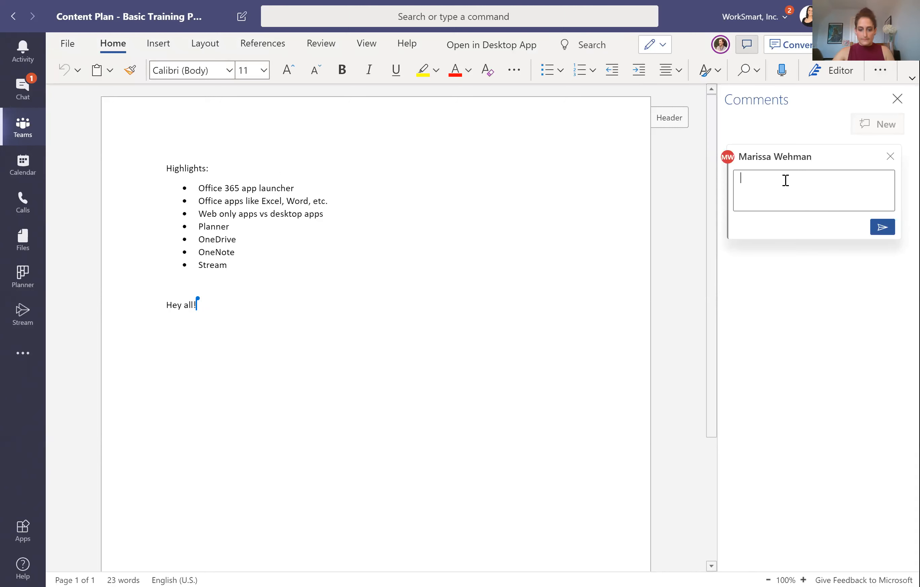
# Step: Draft a comment @-mentioning a colleague, then discard it
pyautogui.write('@dawn')
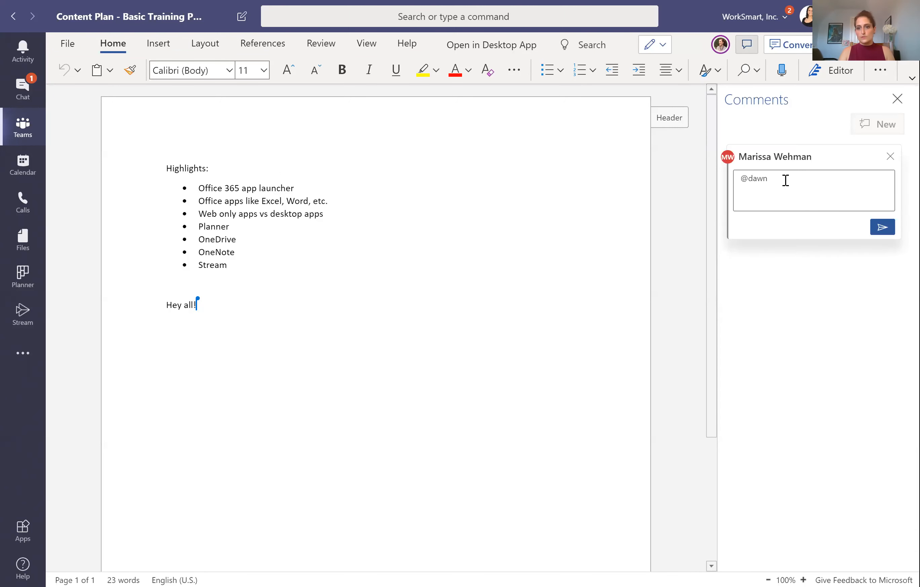
pyautogui.press('Return')
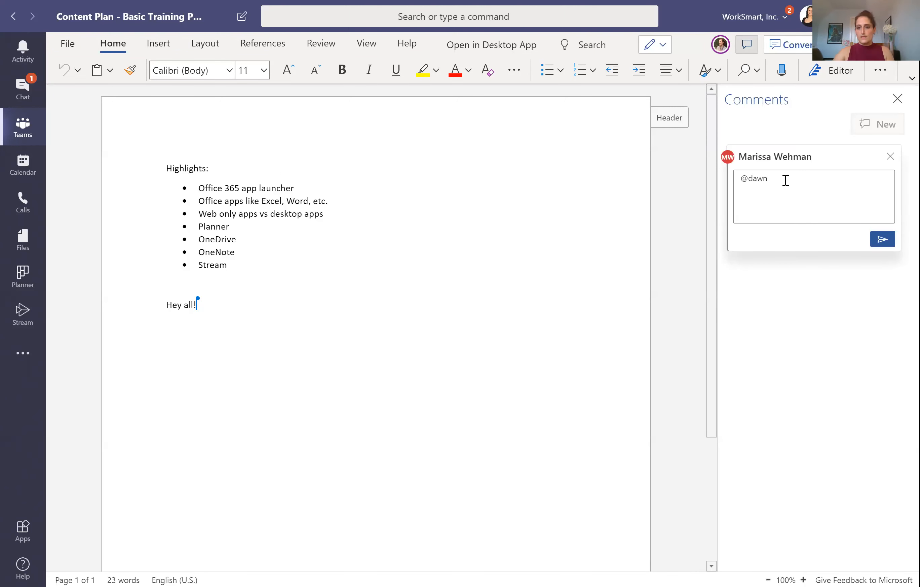
pyautogui.press('BackSpace')
pyautogui.press('BackSpace')
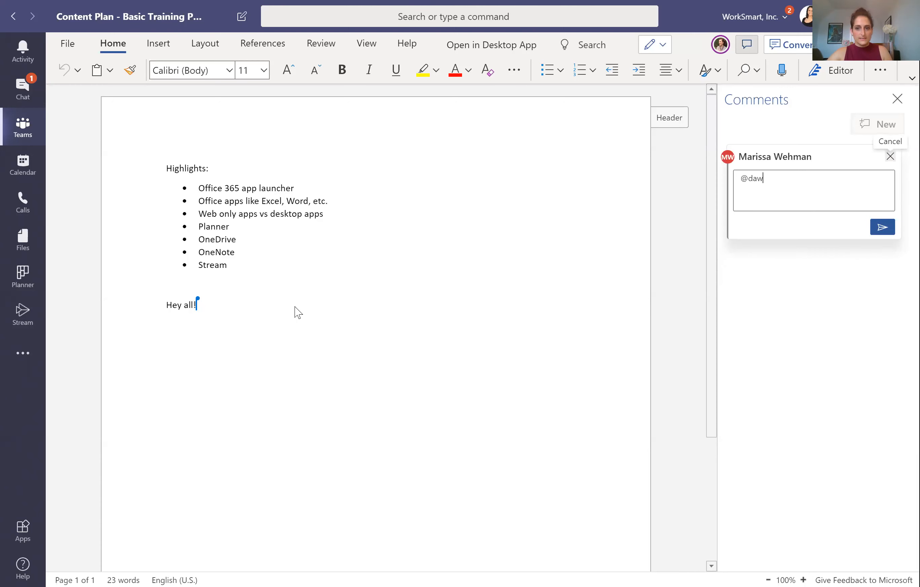
pyautogui.click(890, 156)
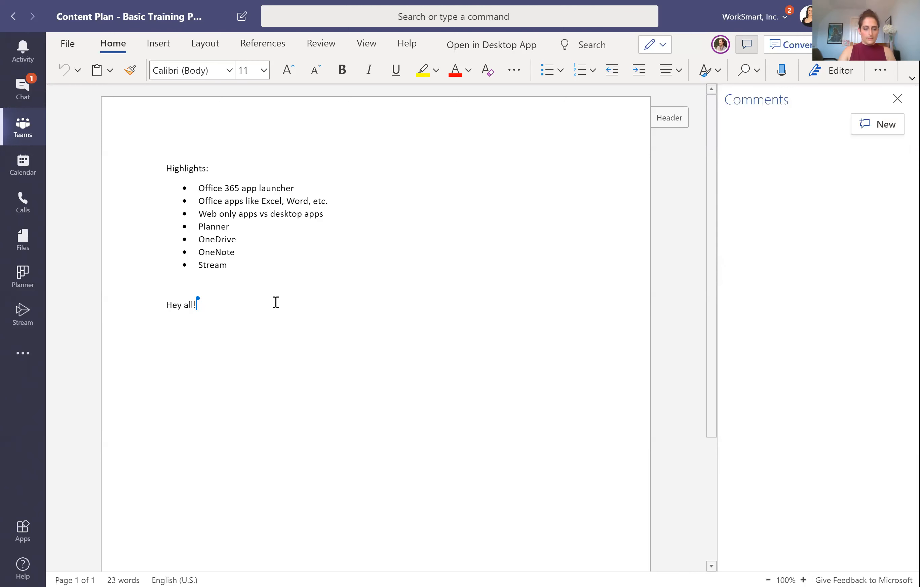
# Step: Type a partial @-mention of the colleague below 'Hey all!' and close the Comments pane
pyautogui.write('@dawn')
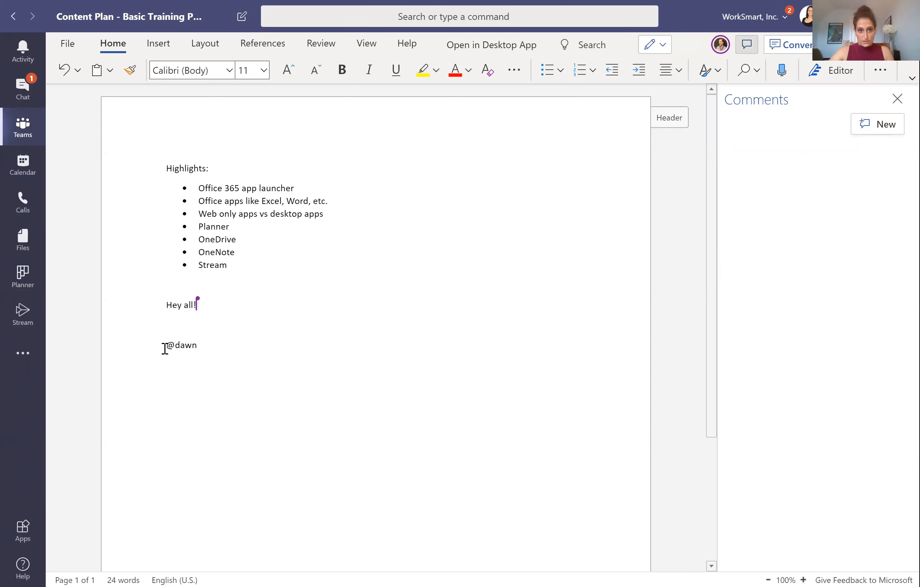
pyautogui.moveTo(165, 347); pyautogui.dragTo(207, 346)
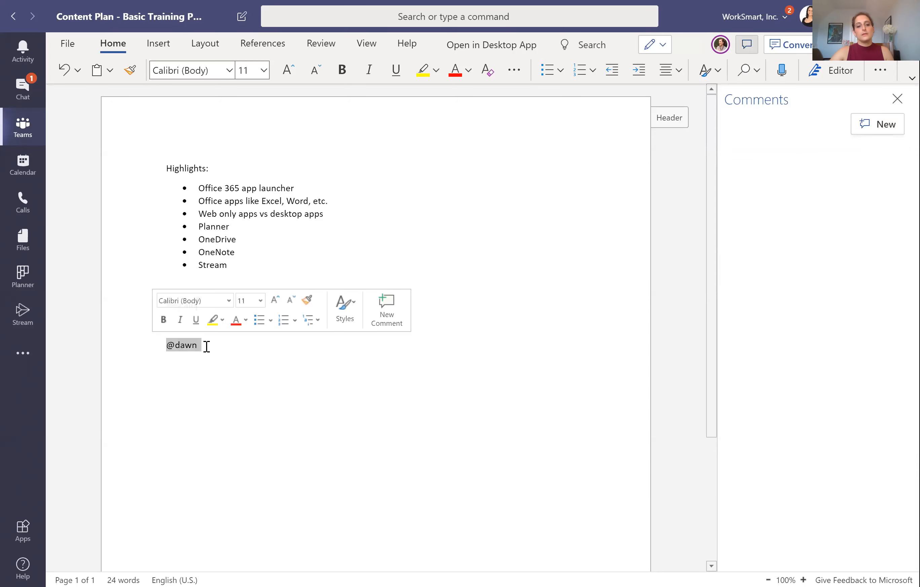
pyautogui.click(234, 363)
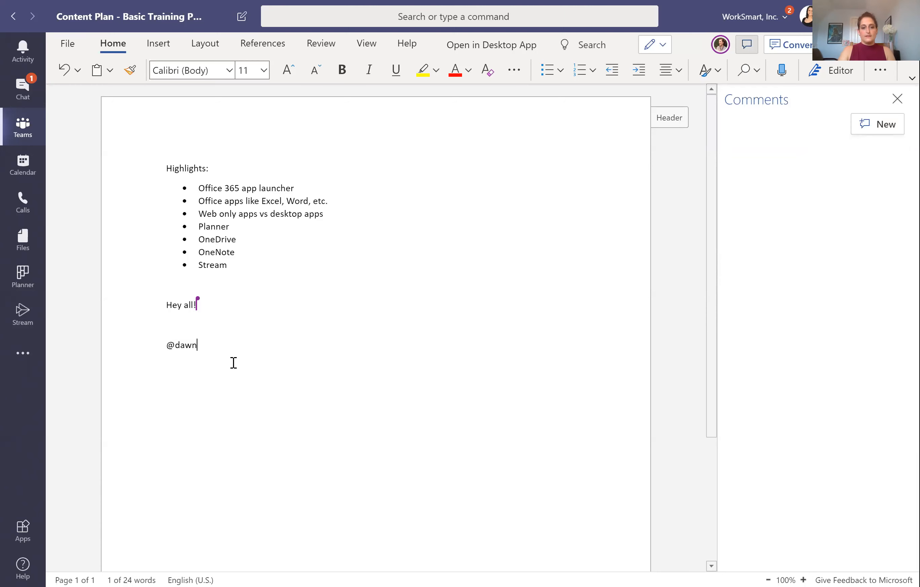
pyautogui.press('BackSpace')
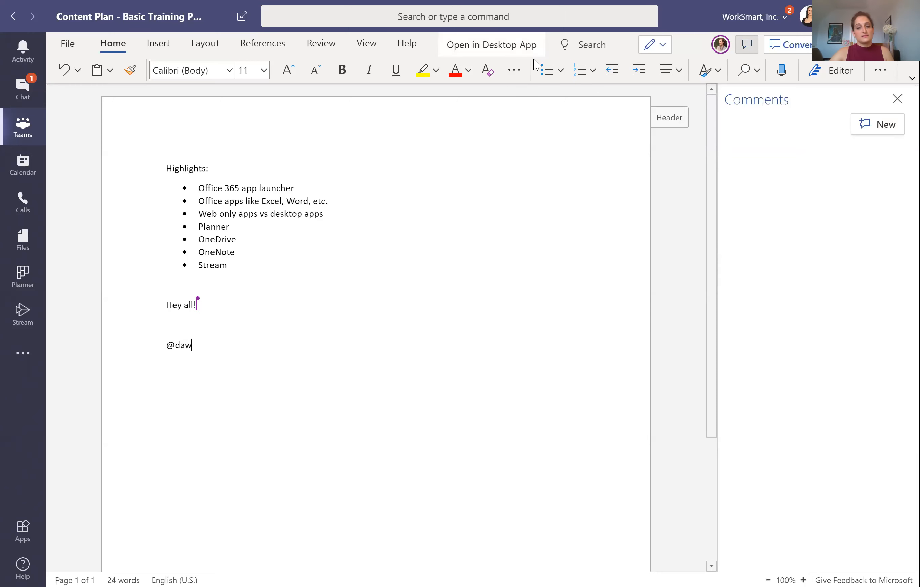
pyautogui.click(895, 101)
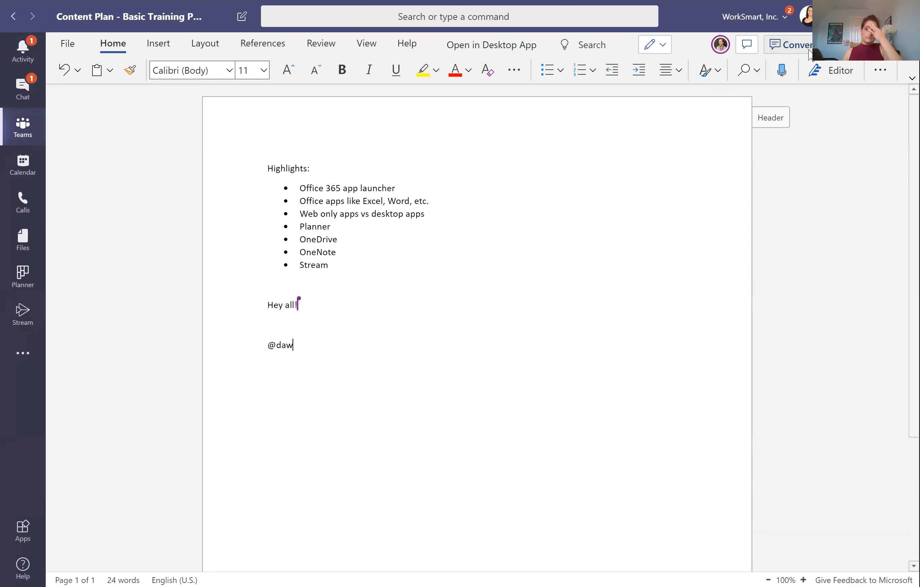
# Step: Show the channel conversation beside the Content Plan document and click into its Reply box
pyautogui.click(810, 53)
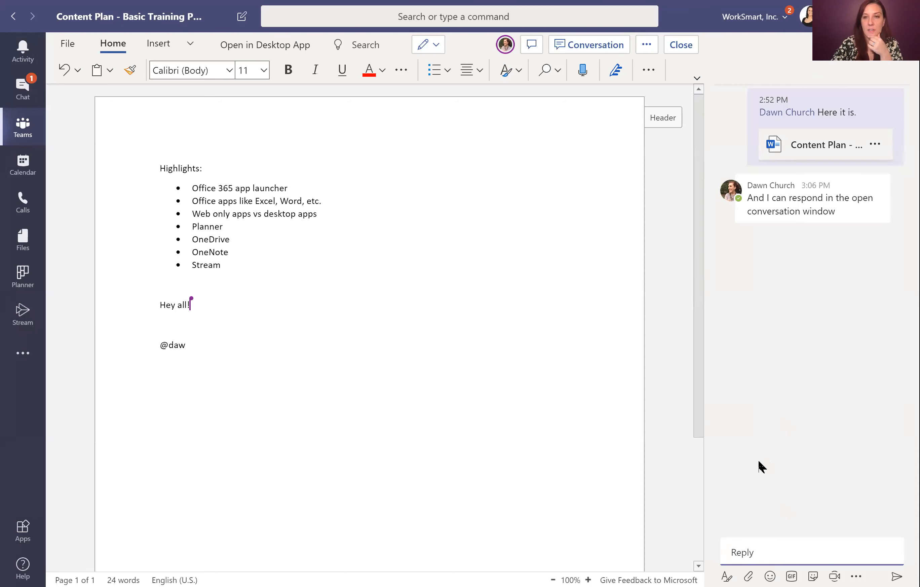
pyautogui.click(777, 545)
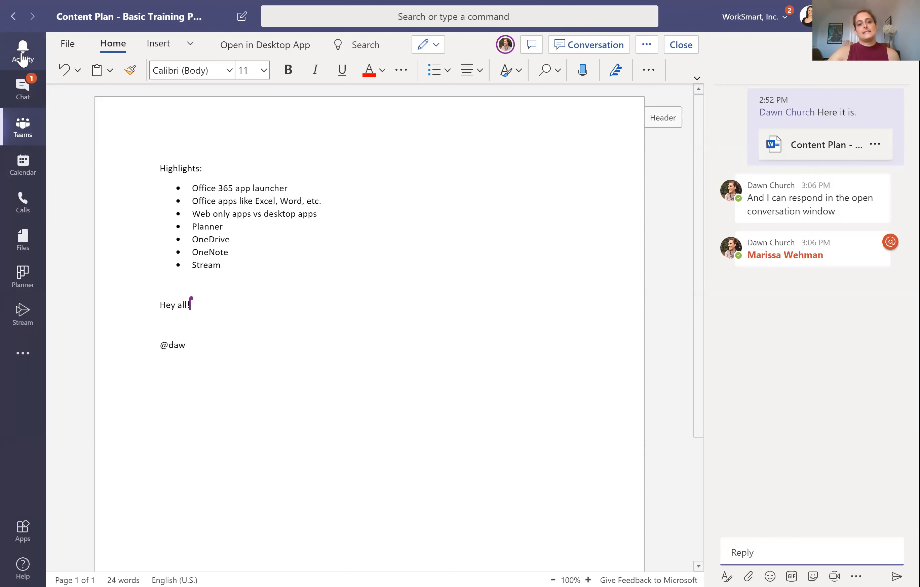
# Step: Check the mention notification in the Activity feed, then go back to the Events channel posts
pyautogui.click(23, 58)
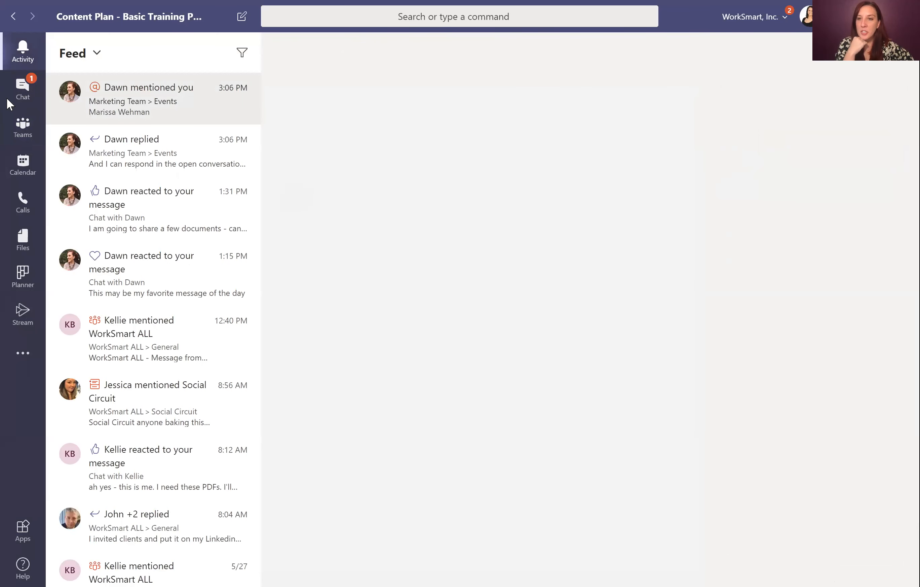
pyautogui.click(22, 127)
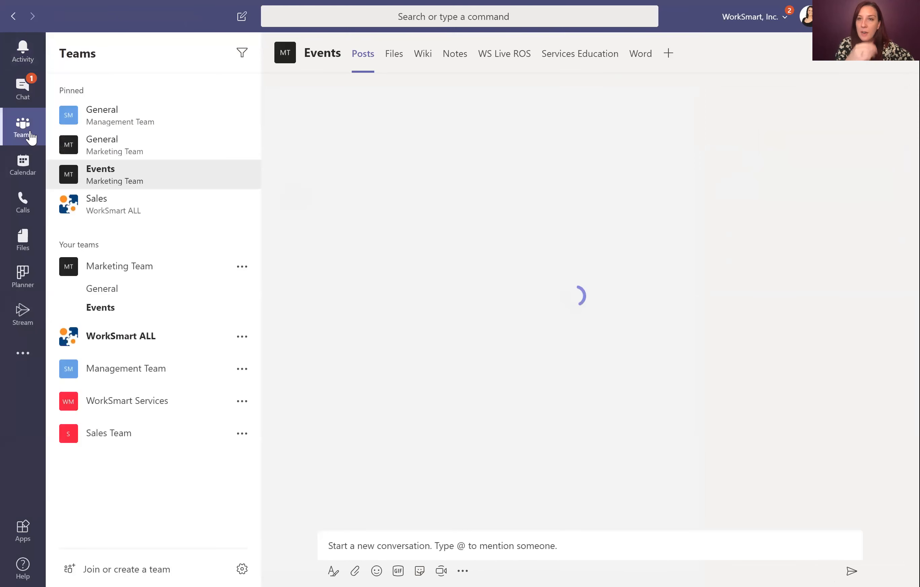
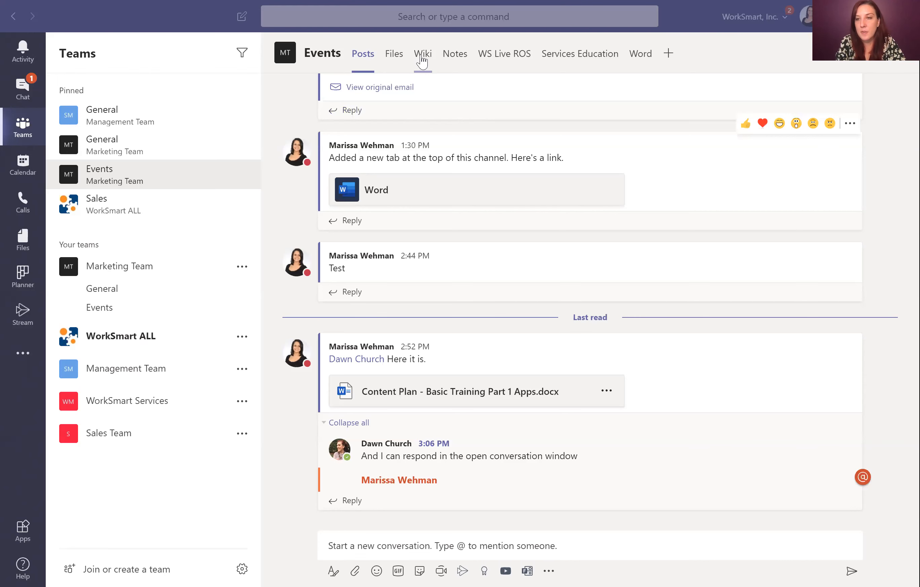
# Step: Open the Events channel's wiki and add a new untitled page
pyautogui.click(422, 61)
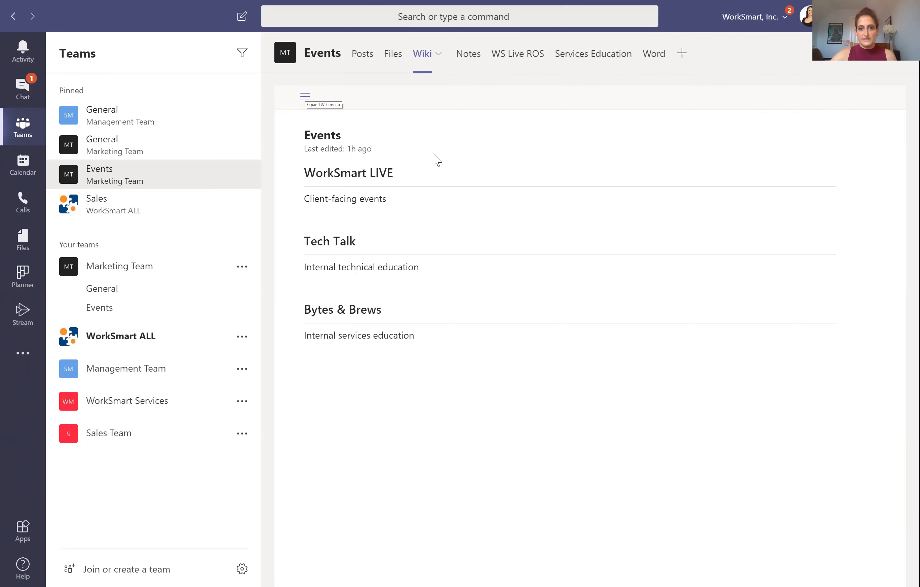
pyautogui.click(417, 141)
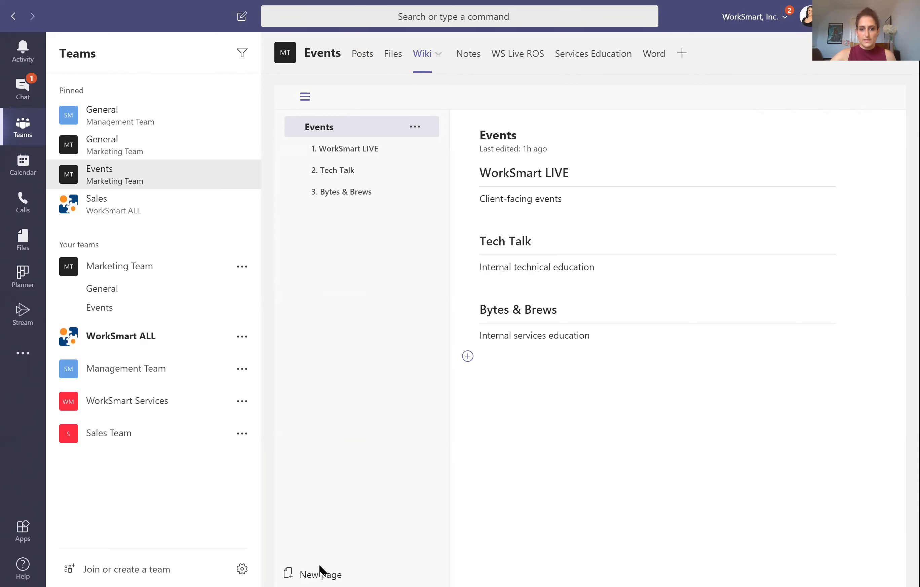
pyautogui.click(320, 571)
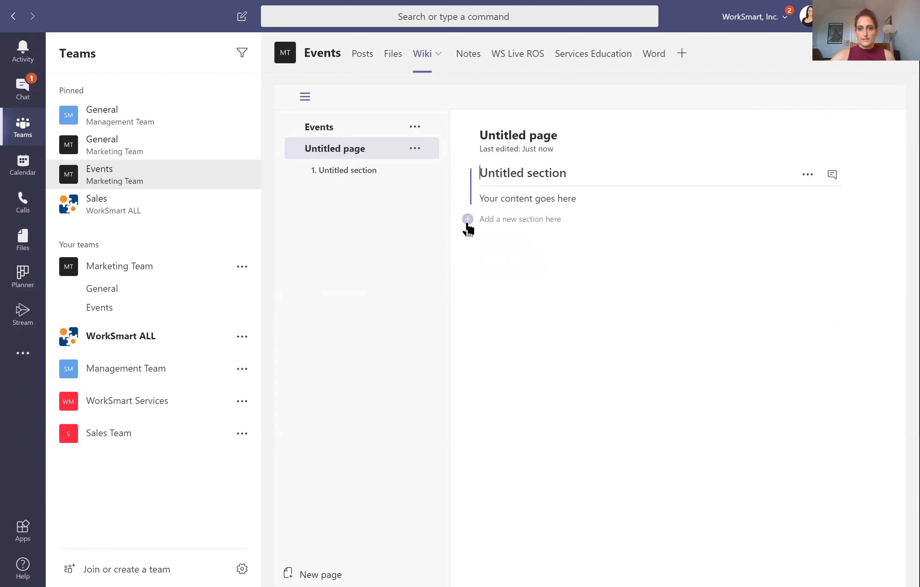
# Step: Open and close the new section's conversation panel, then show the Wiki tab options
pyautogui.click(833, 175)
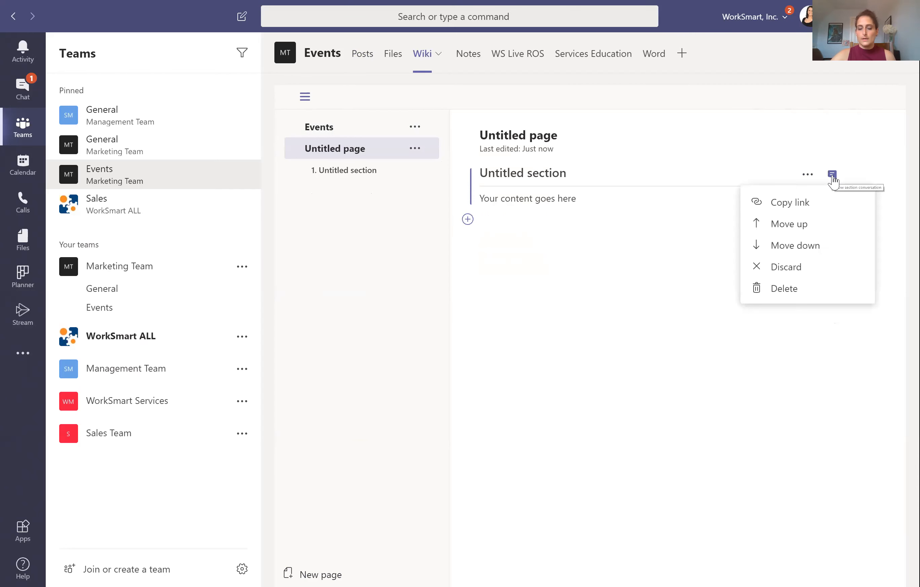
pyautogui.click(832, 176)
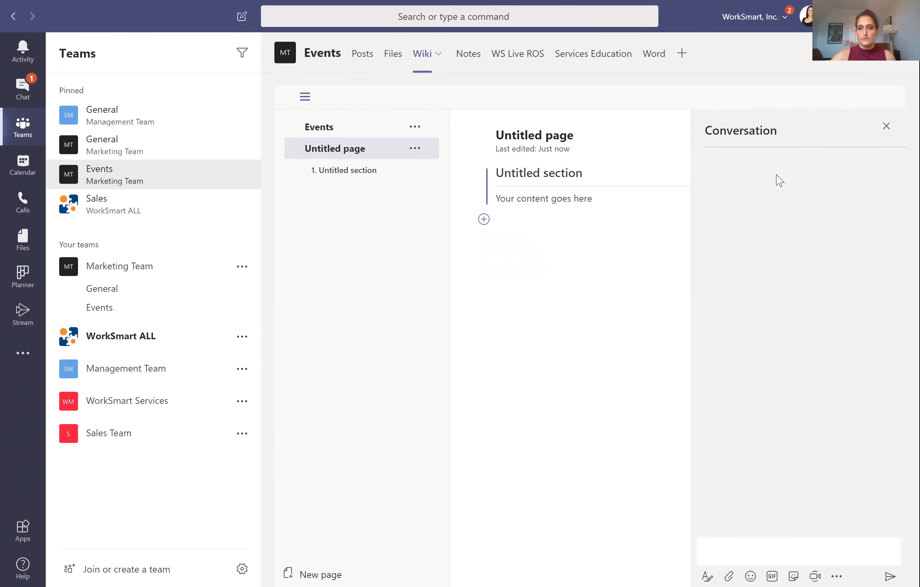
pyautogui.click(886, 128)
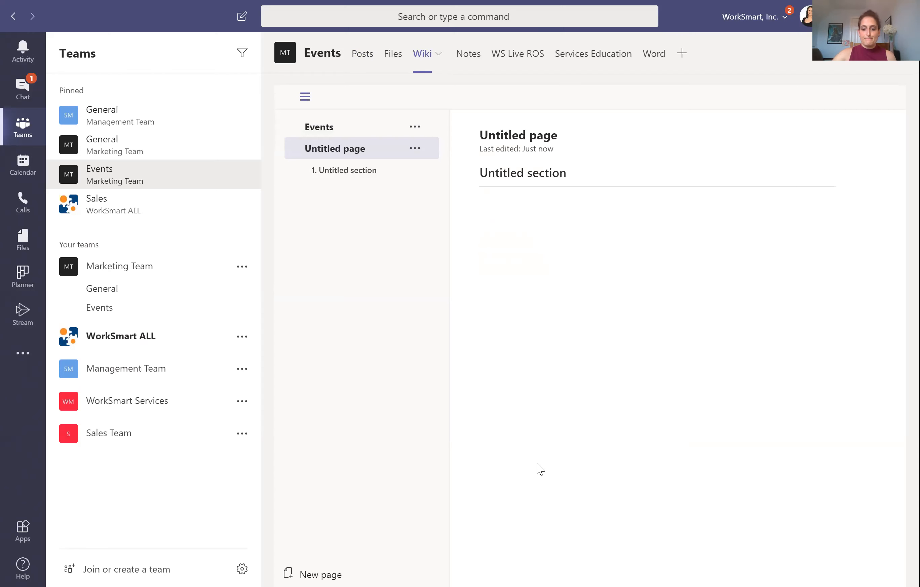
pyautogui.click(896, 58)
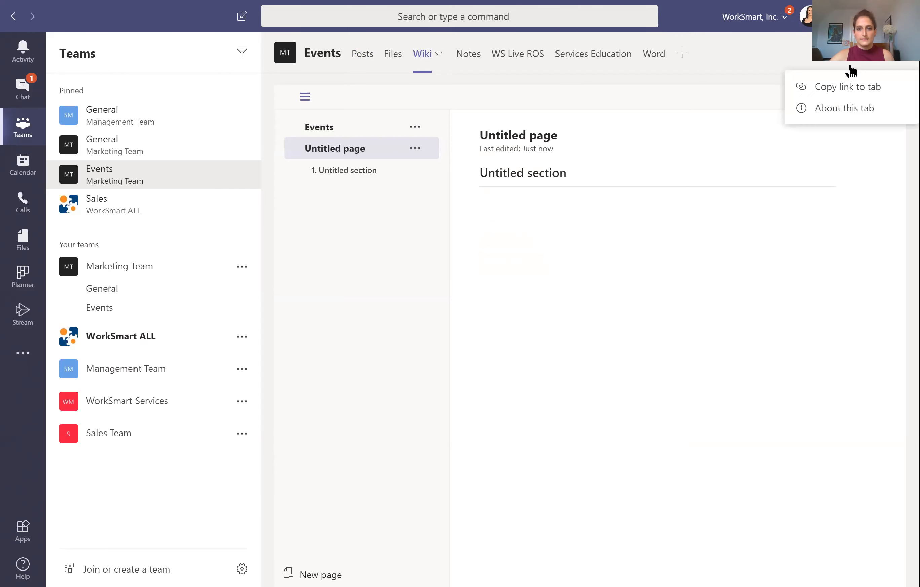
pyautogui.click(439, 55)
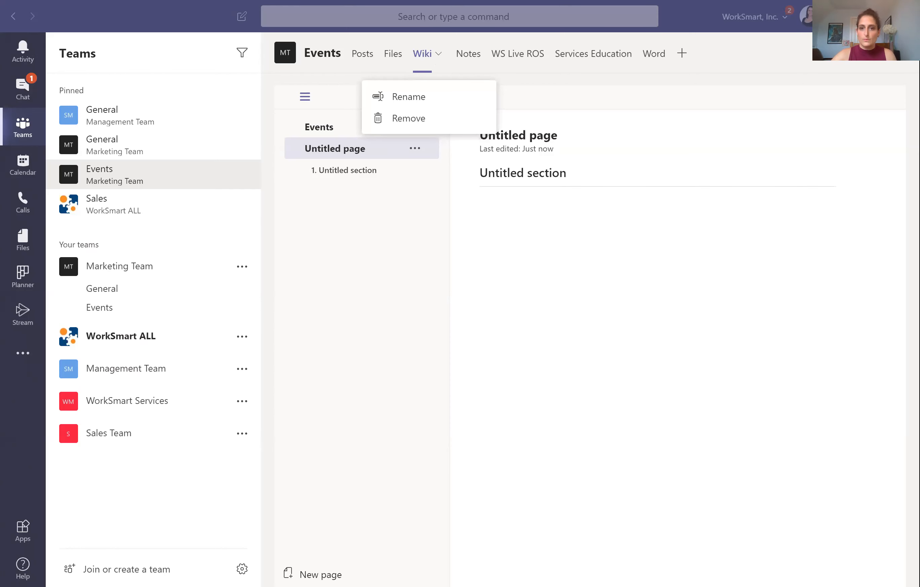
pyautogui.click(696, 85)
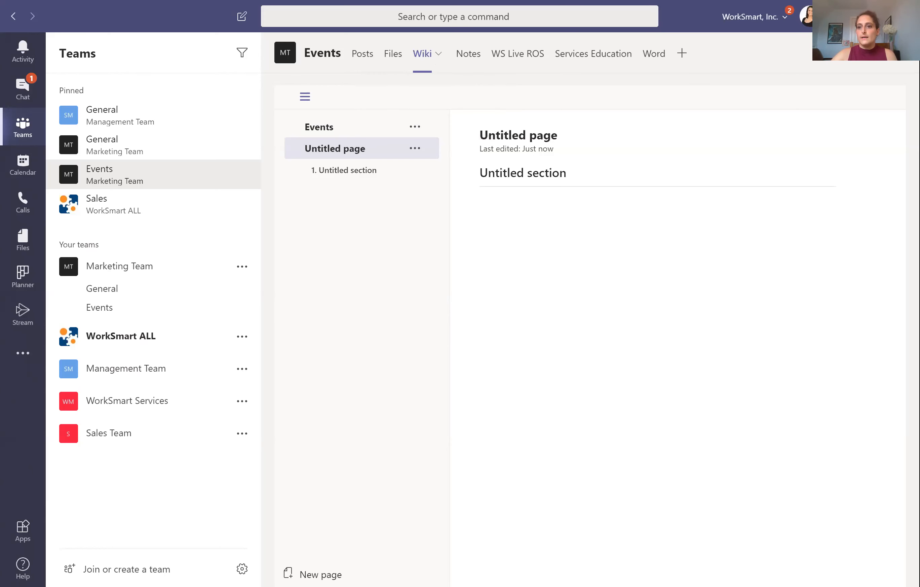
pyautogui.click(901, 62)
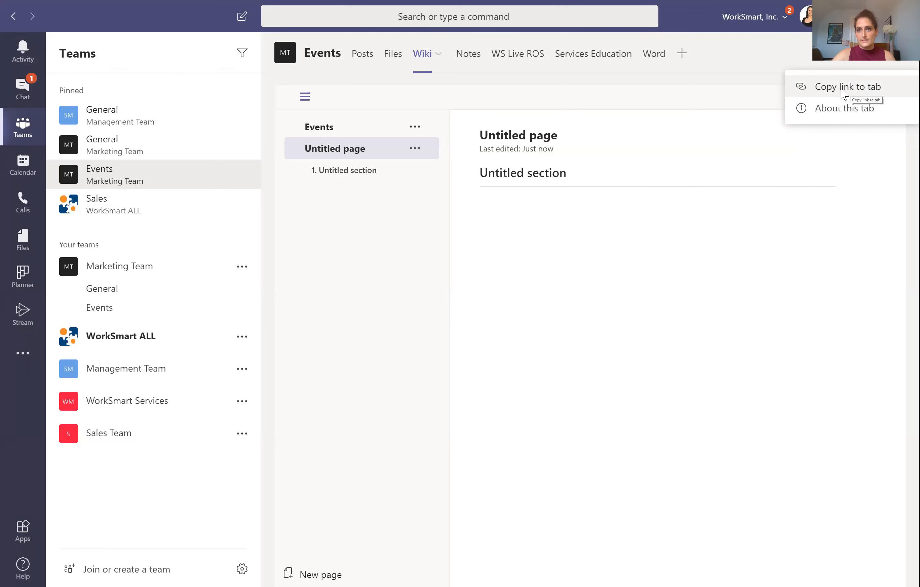
pyautogui.click(841, 93)
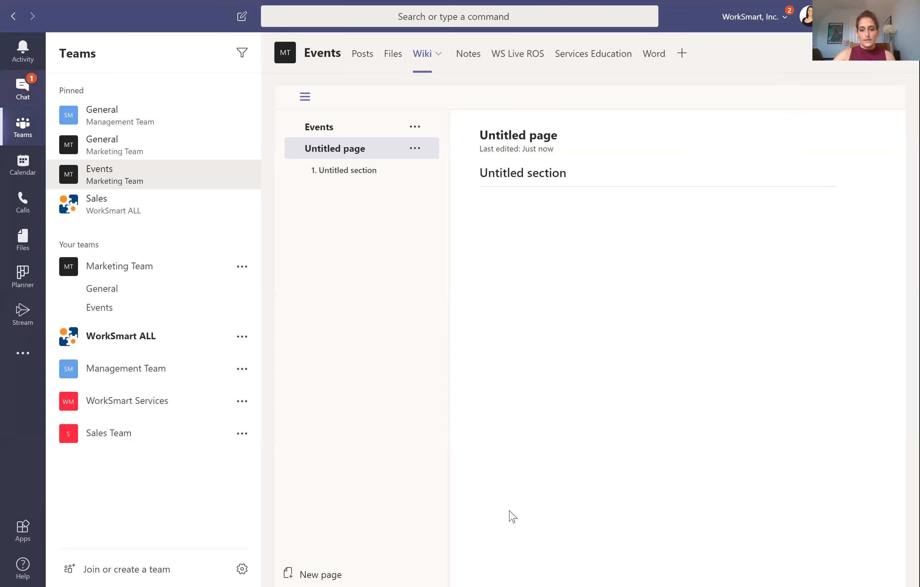
# Step: Paste the Wiki tab link into a chat, send it, and follow it back to the wiki
pyautogui.hotkey('ctrl', '2')
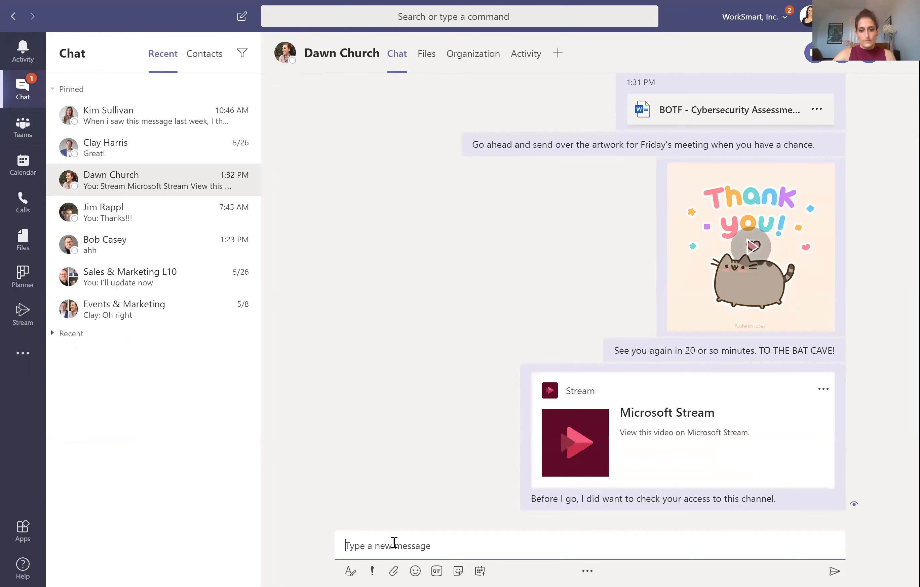
pyautogui.hotkey('ctrl', 'v')
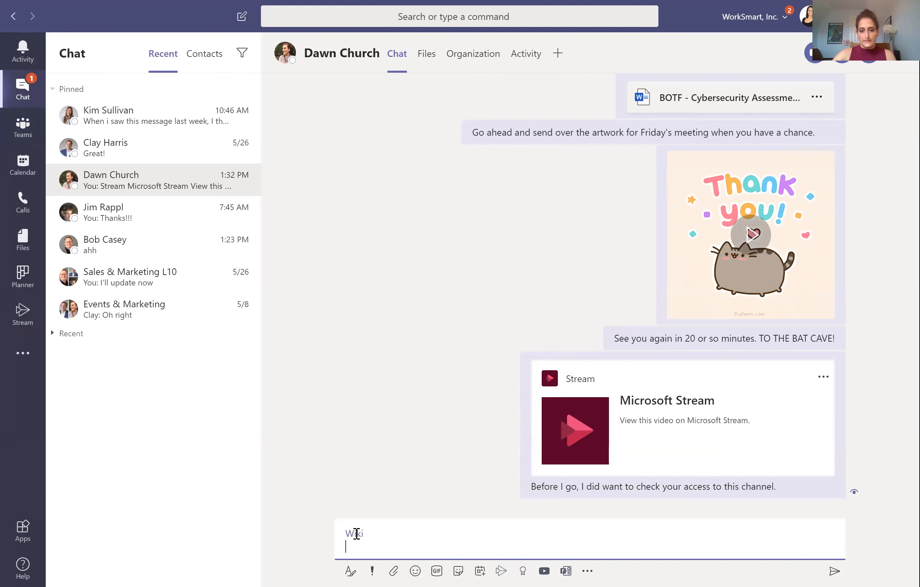
pyautogui.click(832, 571)
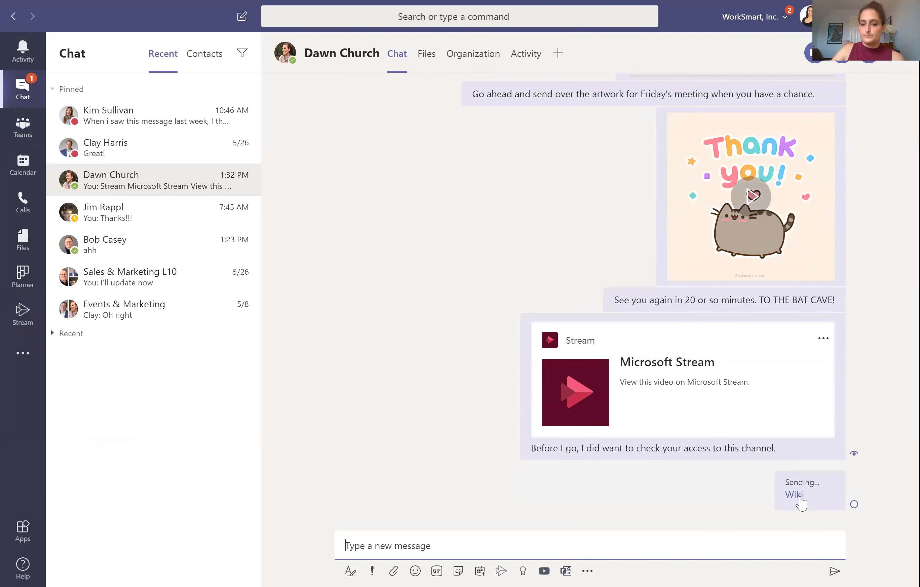
pyautogui.click(795, 494)
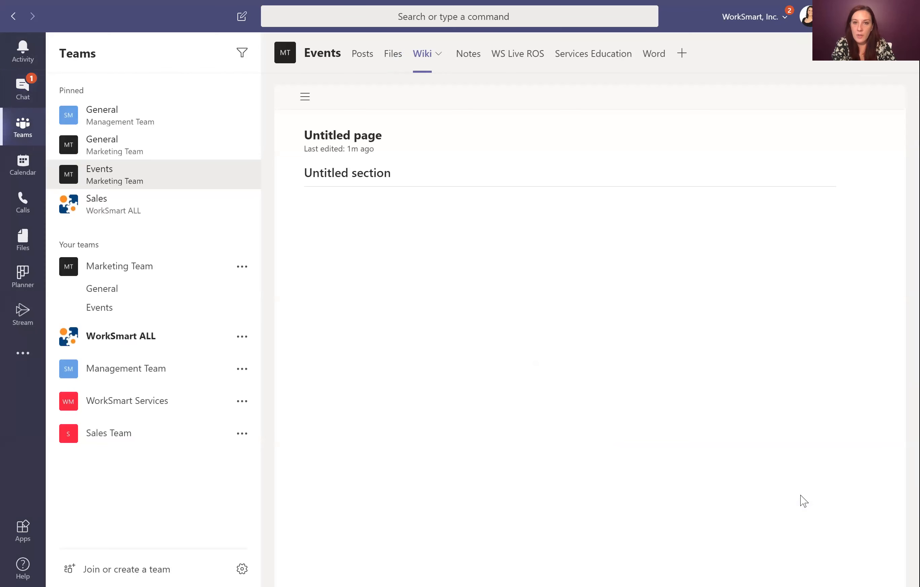
# Step: Open the Events wiki page, then search 'access' in Add a tab and dismiss it
pyautogui.click(306, 98)
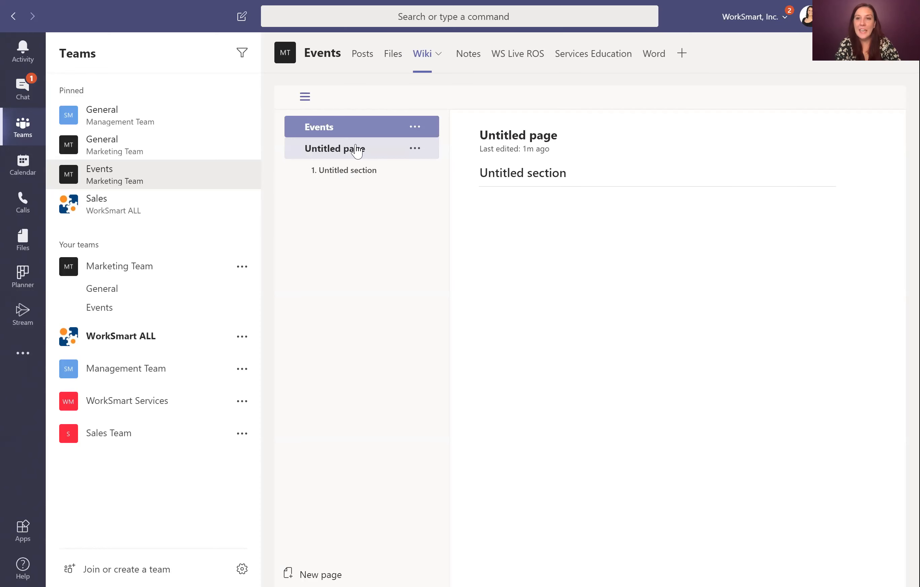
pyautogui.click(368, 133)
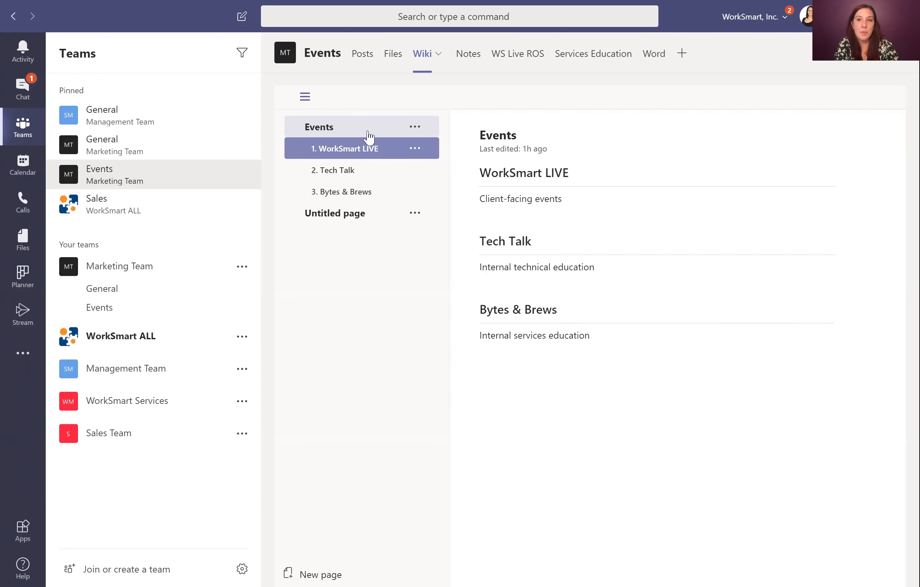
pyautogui.click(682, 54)
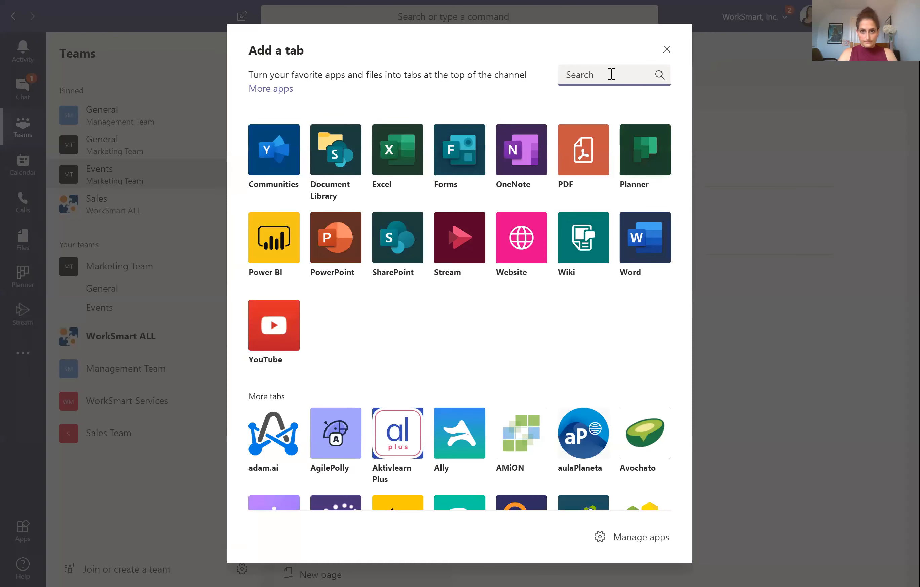
pyautogui.write('access')
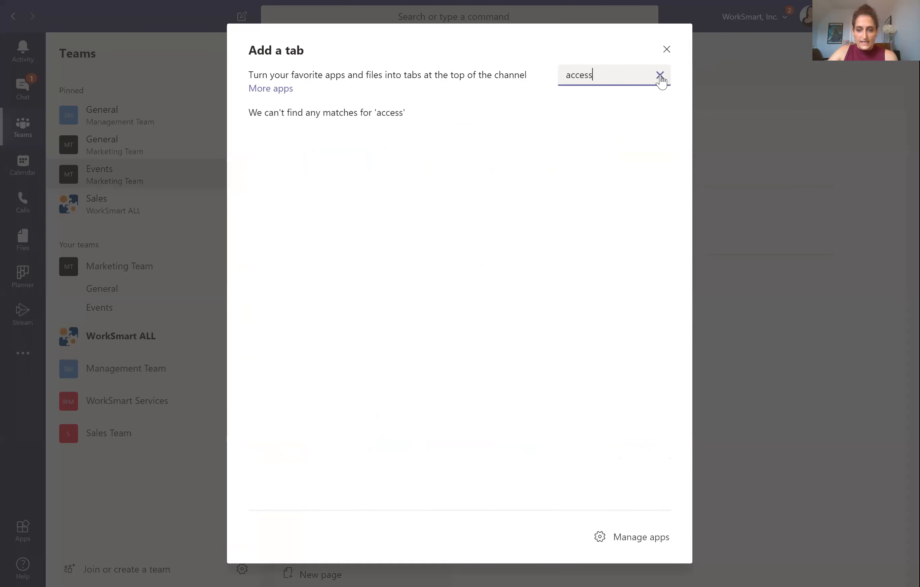
pyautogui.click(660, 76)
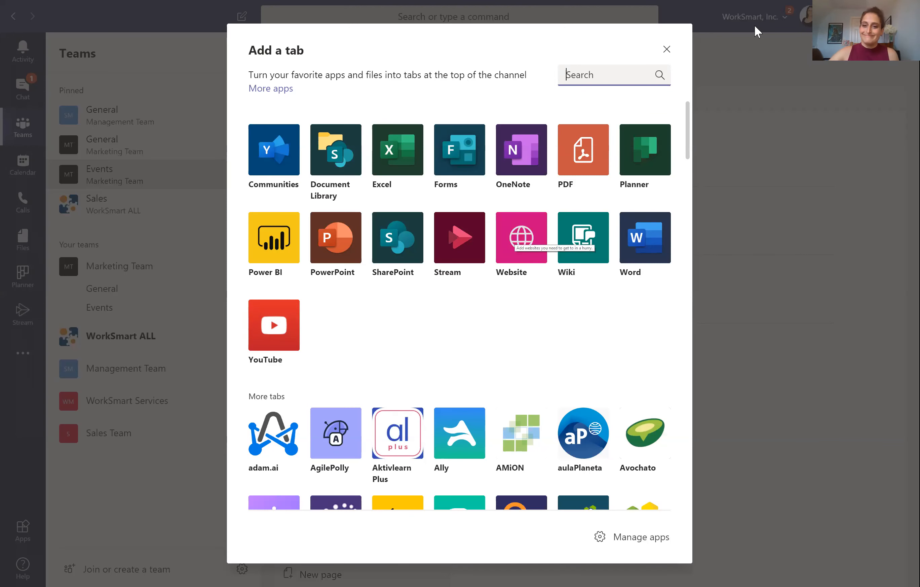
pyautogui.scroll(-4, 529, 242)
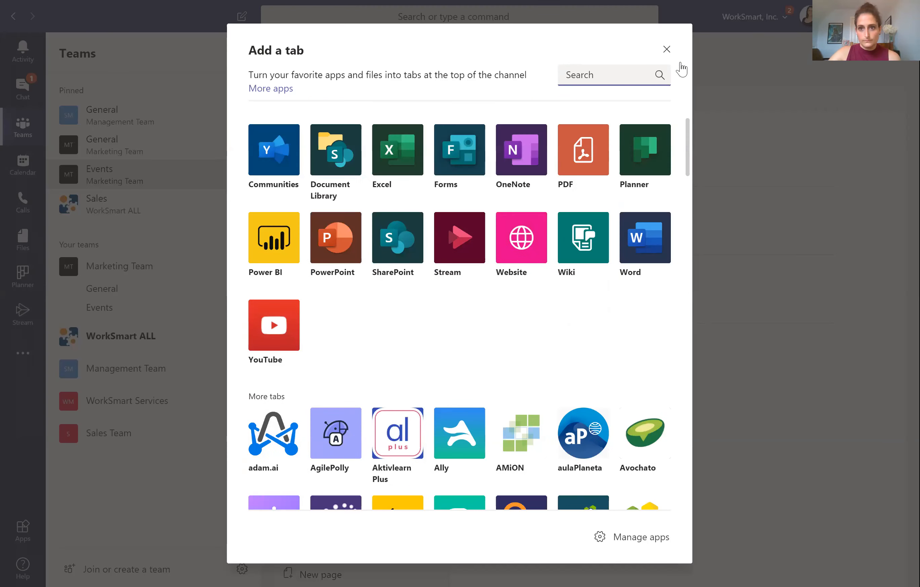
pyautogui.press('Escape')
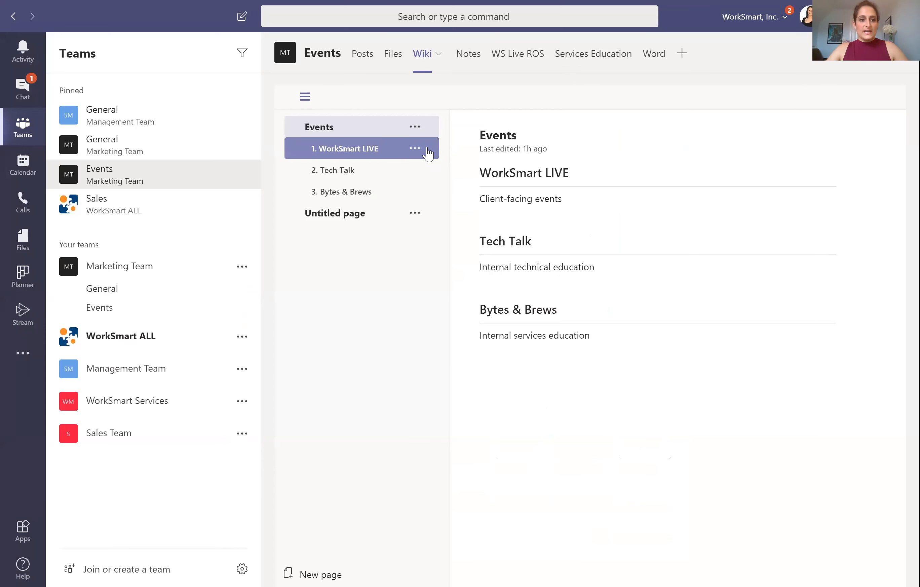
pyautogui.click(428, 152)
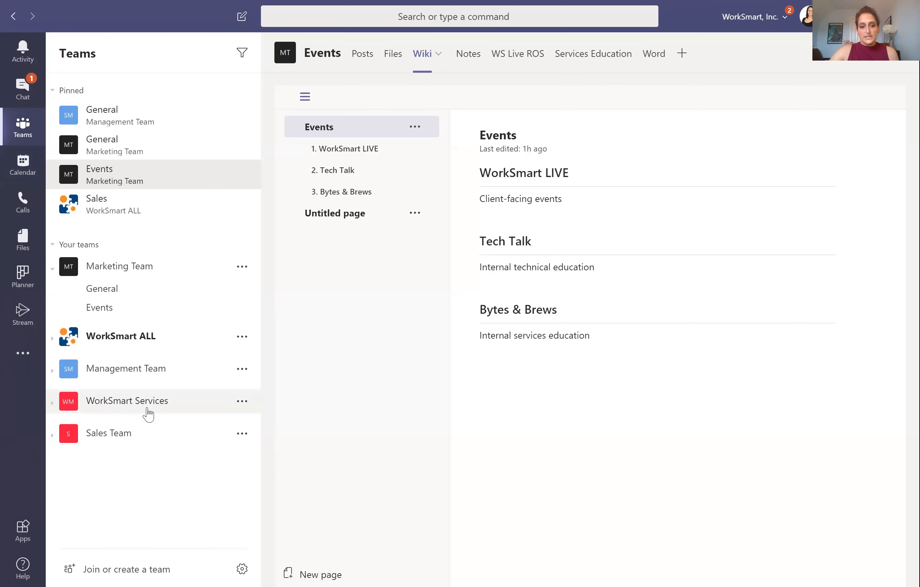
pyautogui.click(136, 409)
pyautogui.scroll(-1, 143, 445)
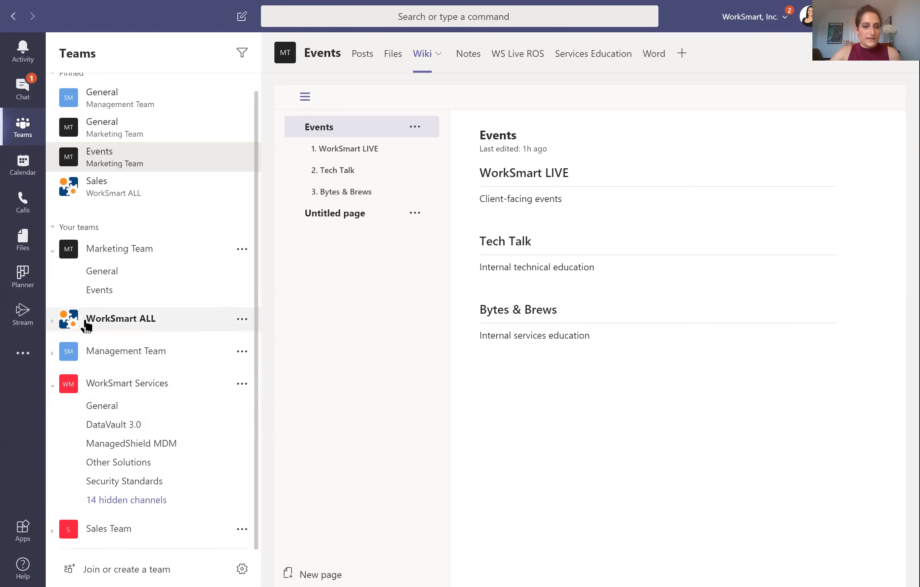
pyautogui.click(106, 328)
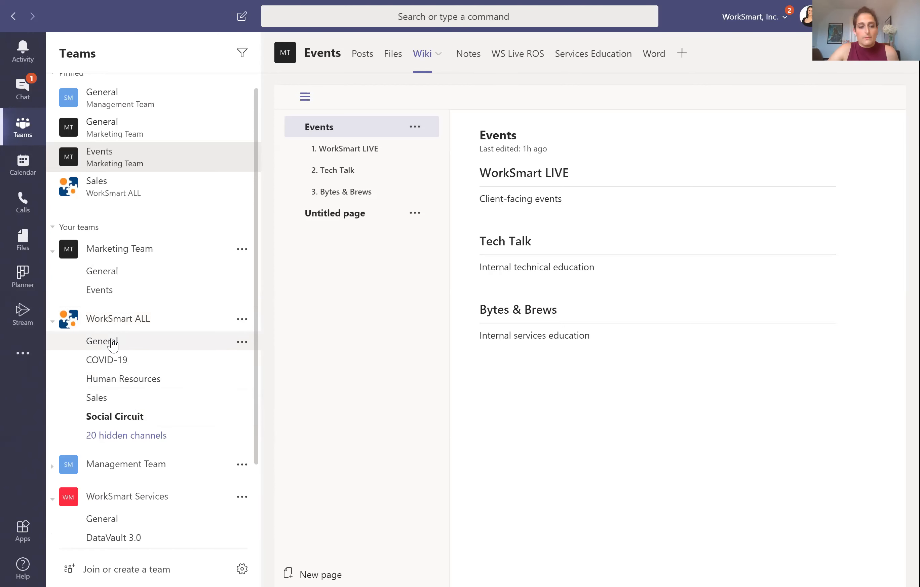
pyautogui.click(110, 319)
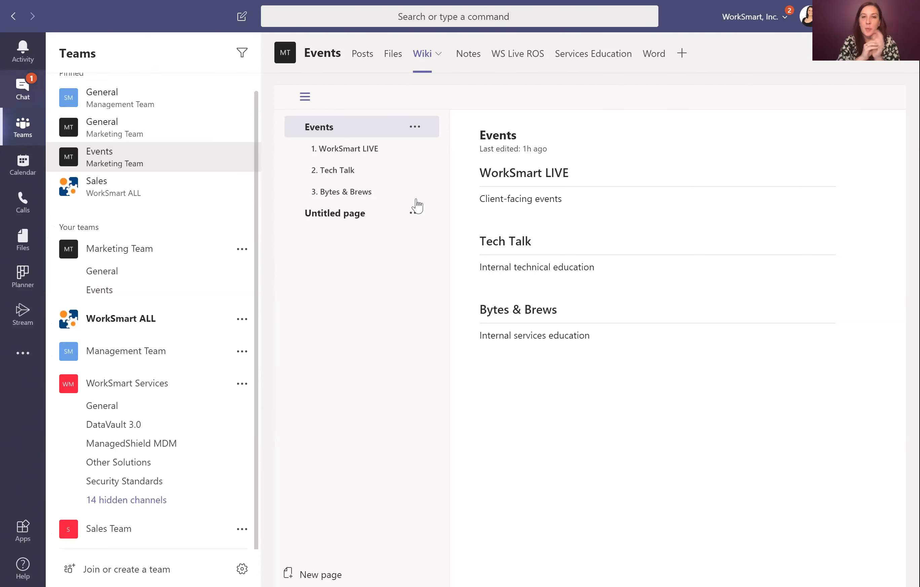
pyautogui.moveTo(471, 212)
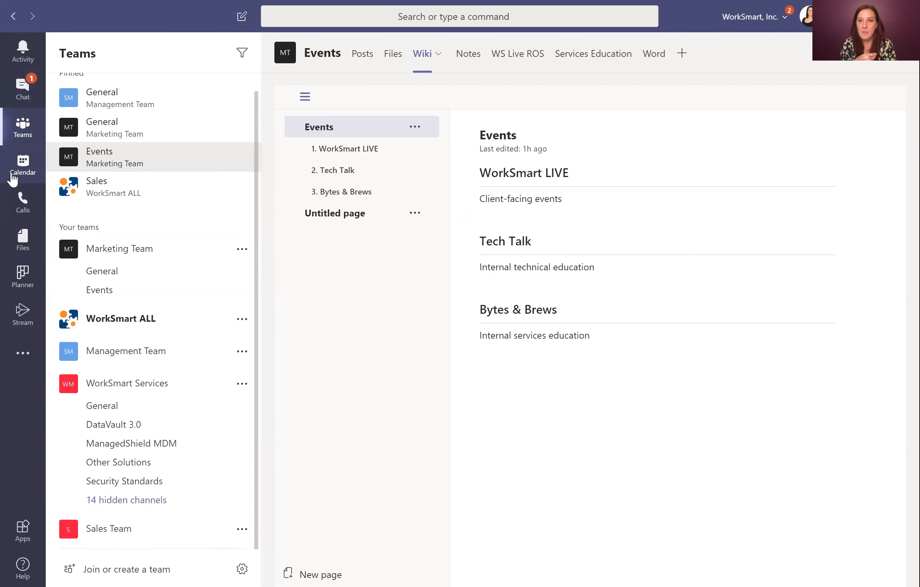
# Step: Switch to the Calendar's May 25–29 week and open the Events Check-In details
pyautogui.click(12, 179)
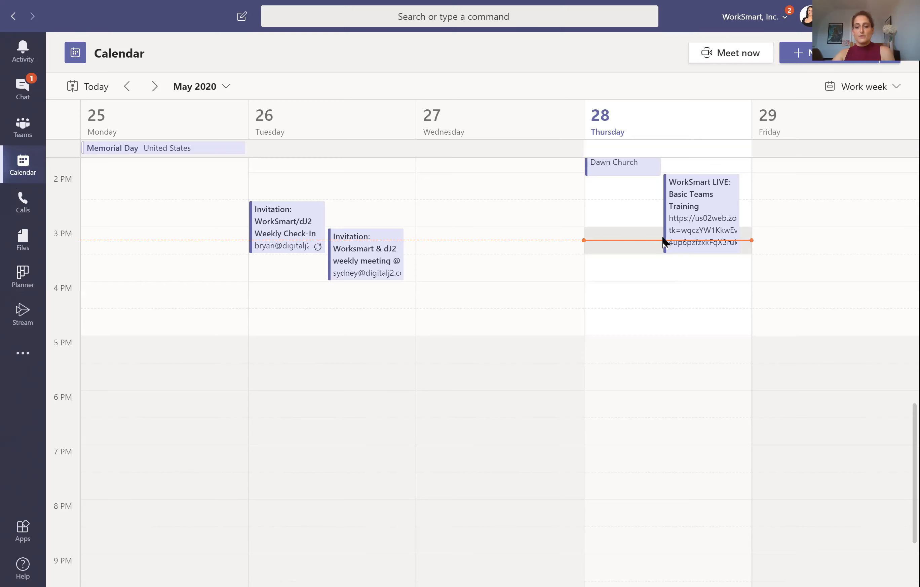
pyautogui.scroll(6, 683, 250)
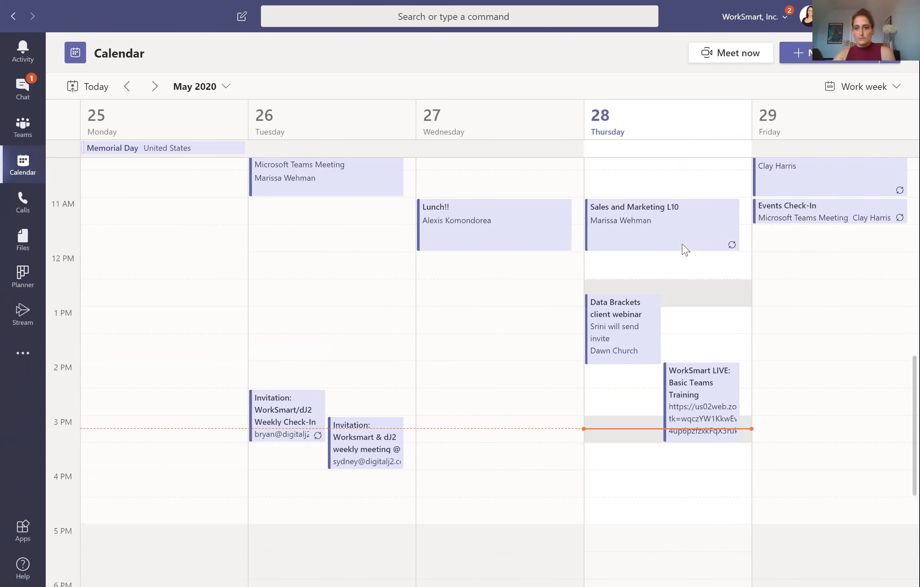
pyautogui.scroll(3, 683, 250)
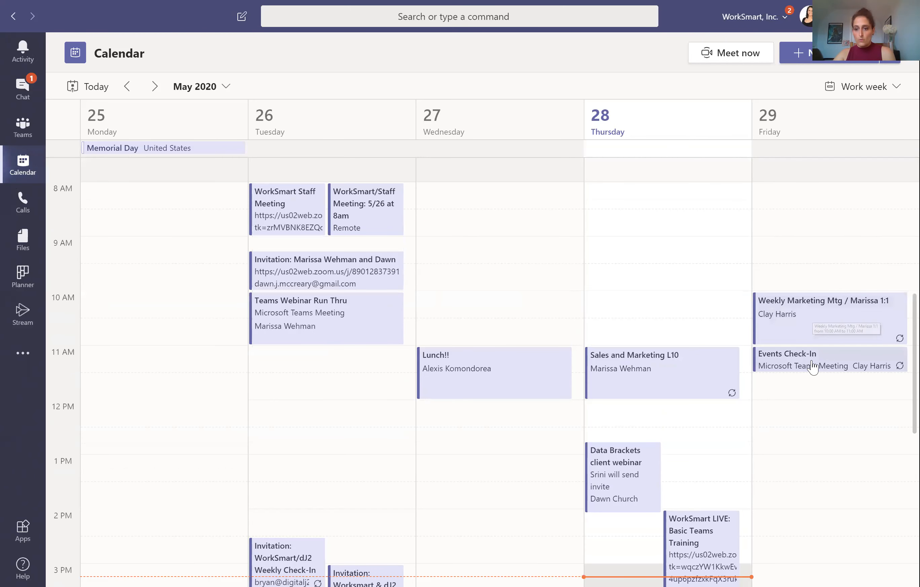
pyautogui.click(803, 367)
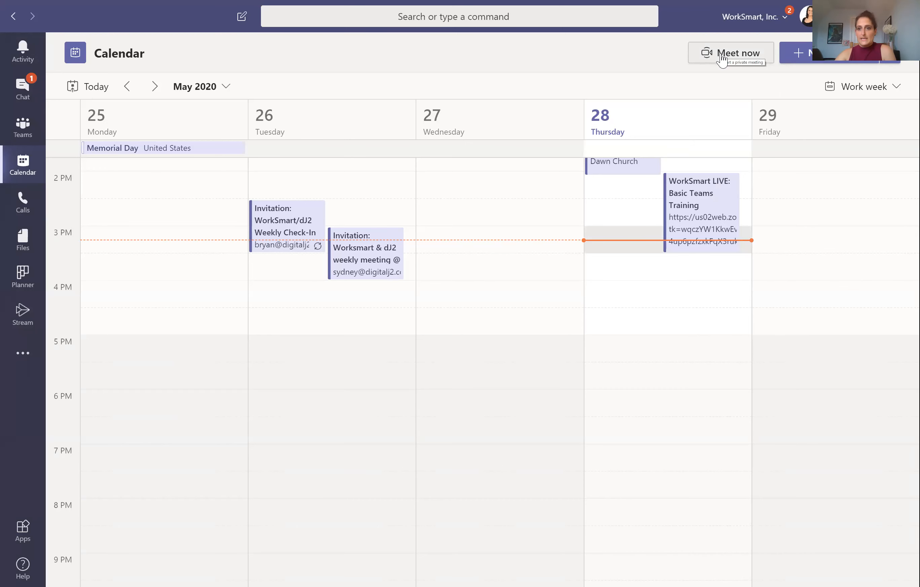
# Step: Start a May 28 3:30 PM meeting draft, browsing Marketing Team channels and text styles unchanged
pyautogui.click(819, 61)
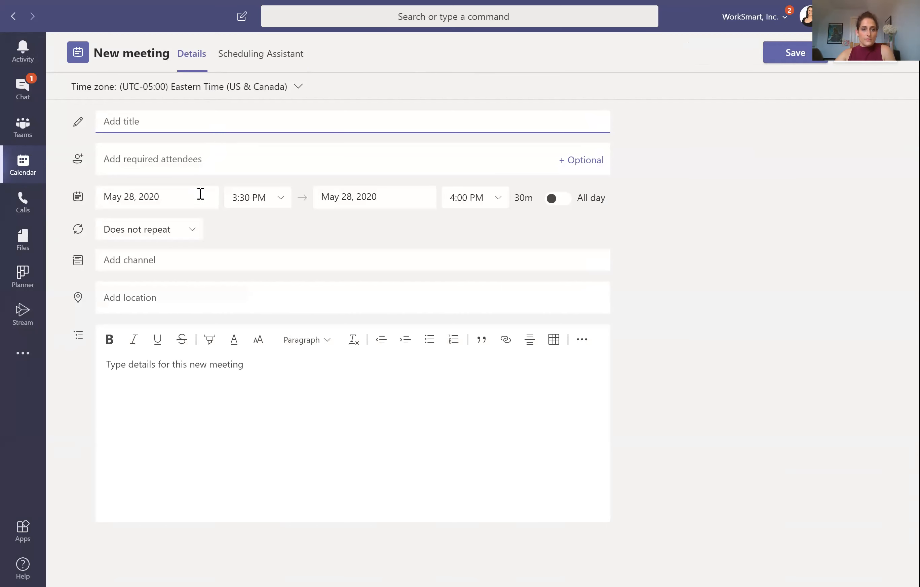
pyautogui.click(179, 257)
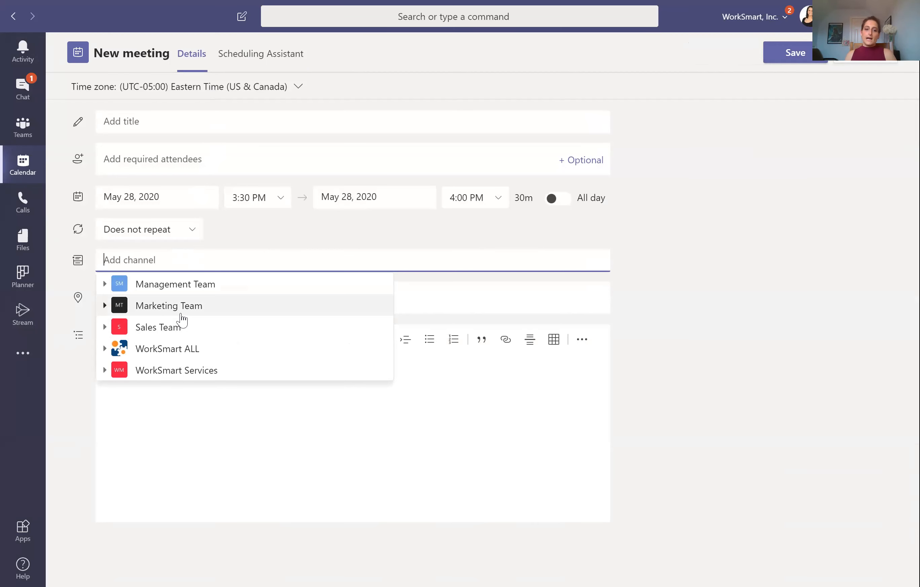
pyautogui.click(175, 310)
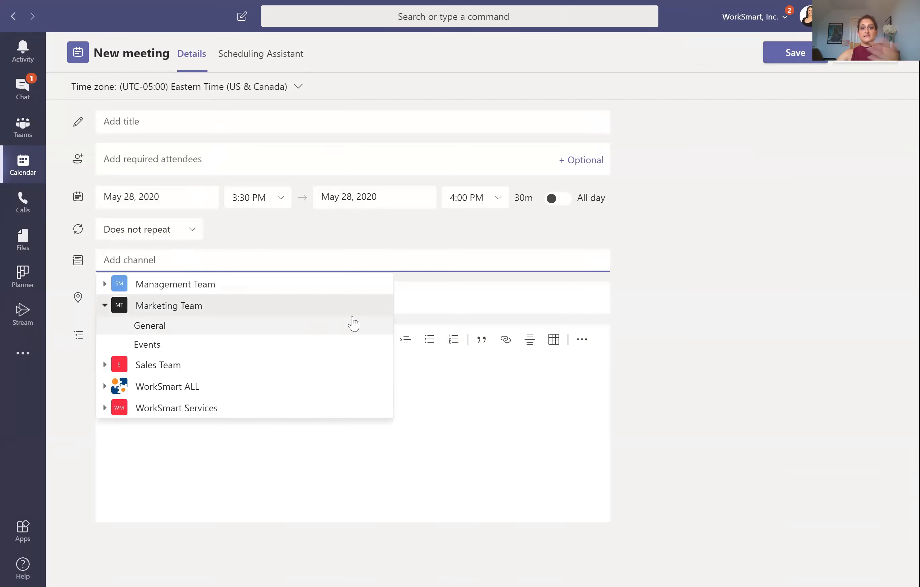
pyautogui.click(674, 285)
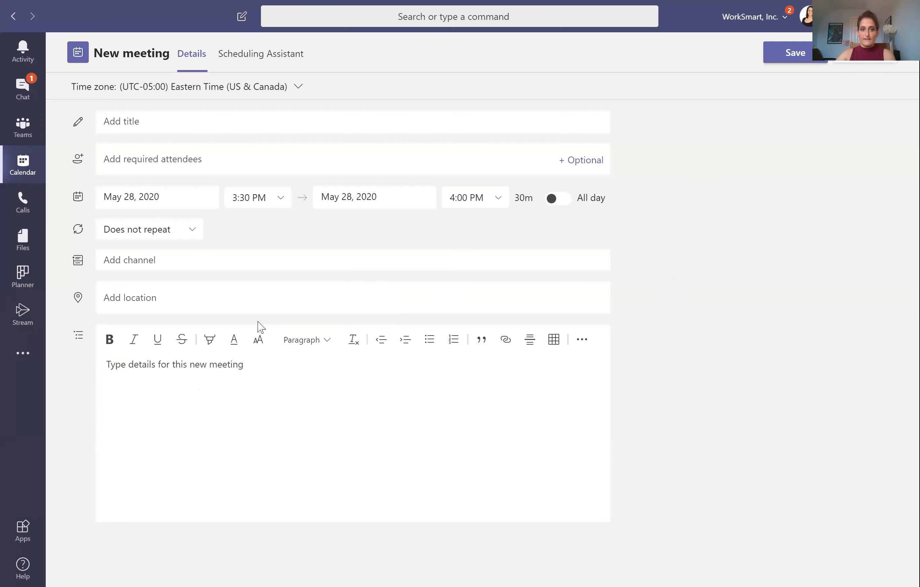
pyautogui.click(200, 374)
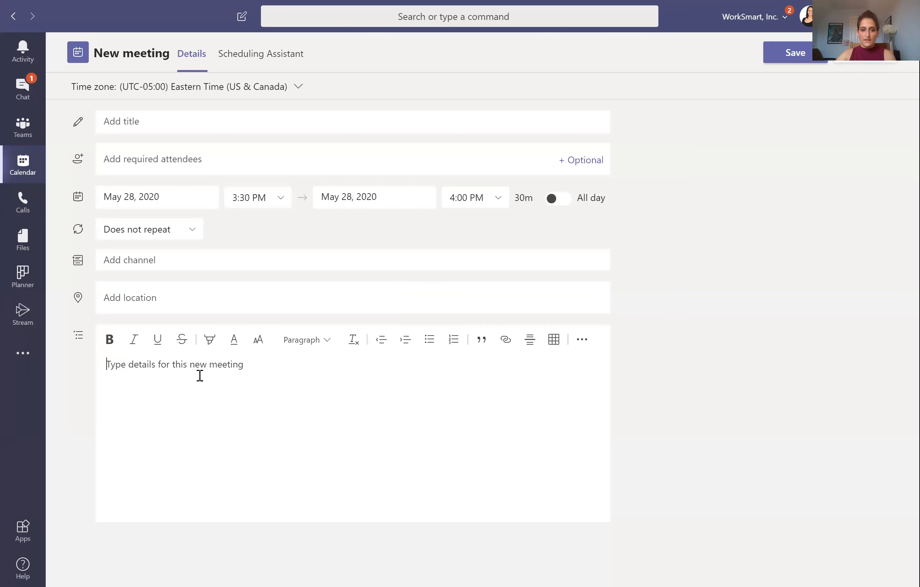
pyautogui.click(327, 340)
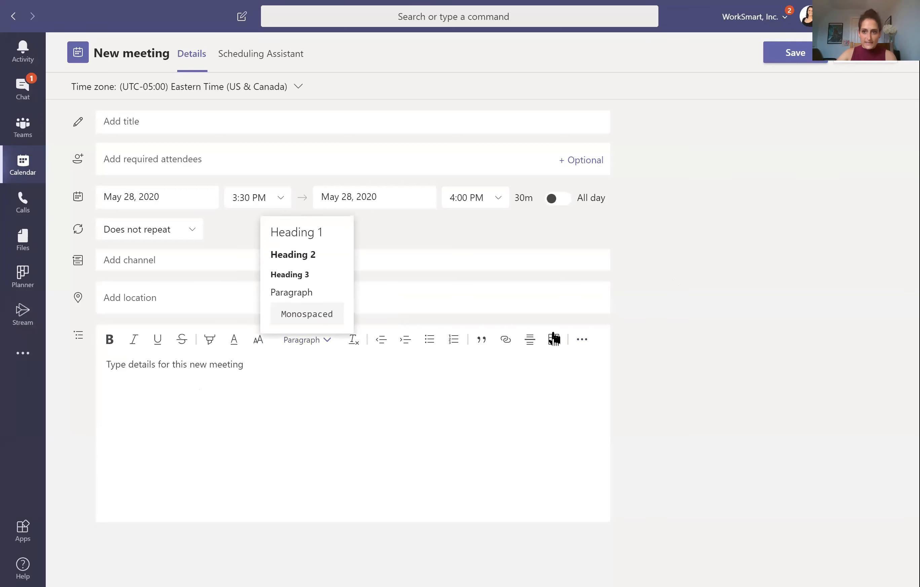
pyautogui.click(675, 333)
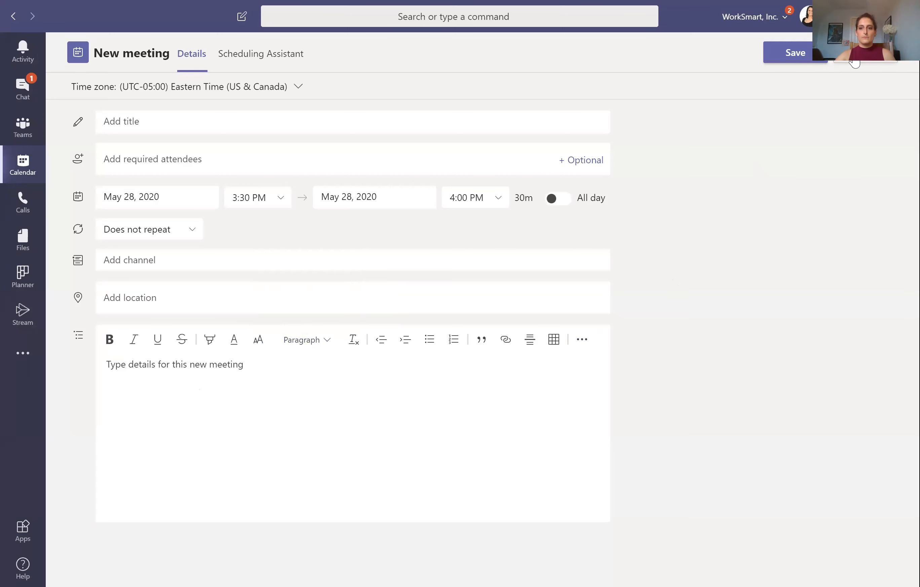
# Step: Close the empty meeting draft, scroll the work week, and click Wednesday's 2 PM slot
pyautogui.click(854, 62)
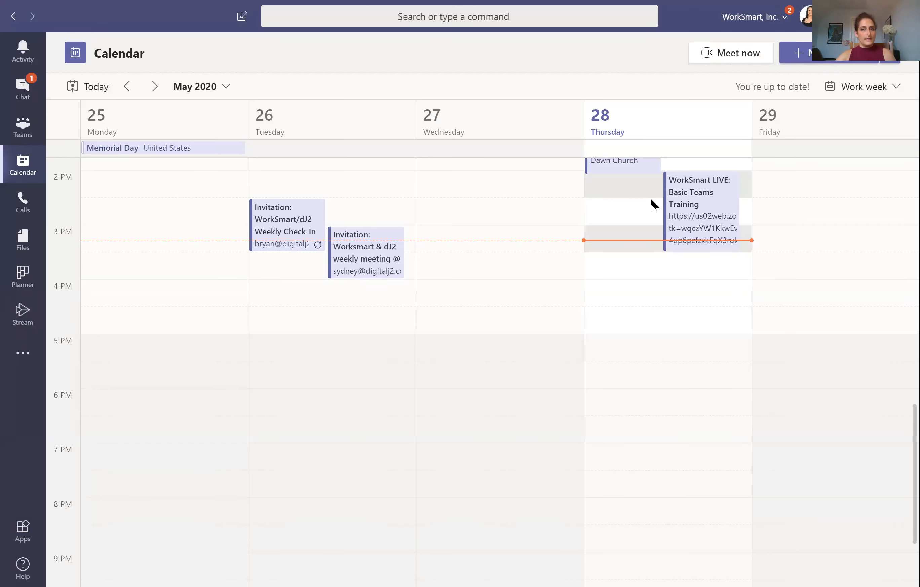
pyautogui.scroll(4, 683, 237)
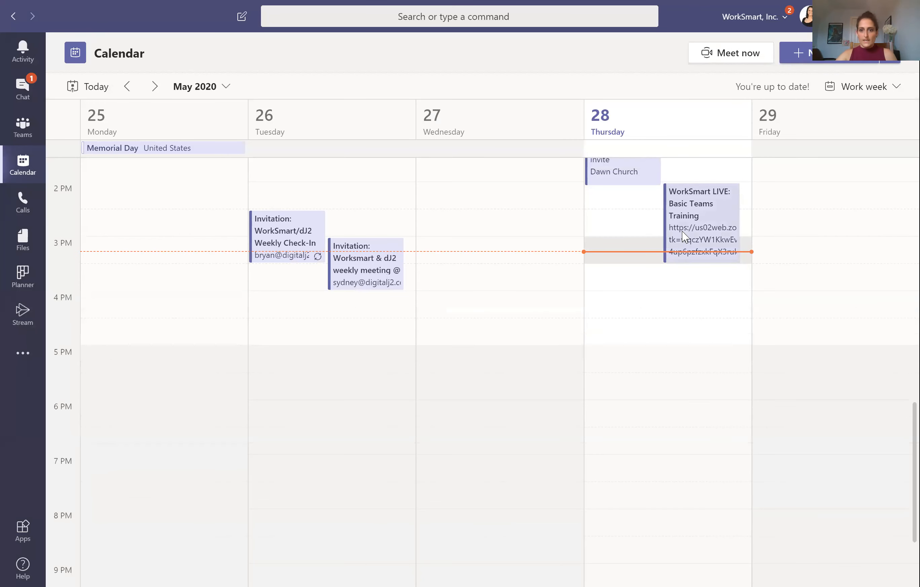
pyautogui.scroll(2, 683, 237)
pyautogui.scroll(-4, 683, 237)
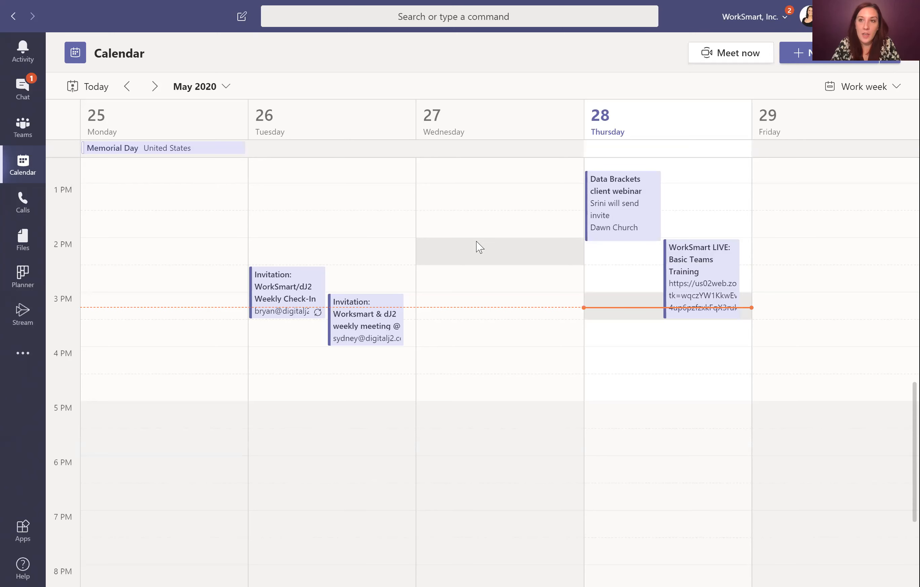
pyautogui.click(479, 246)
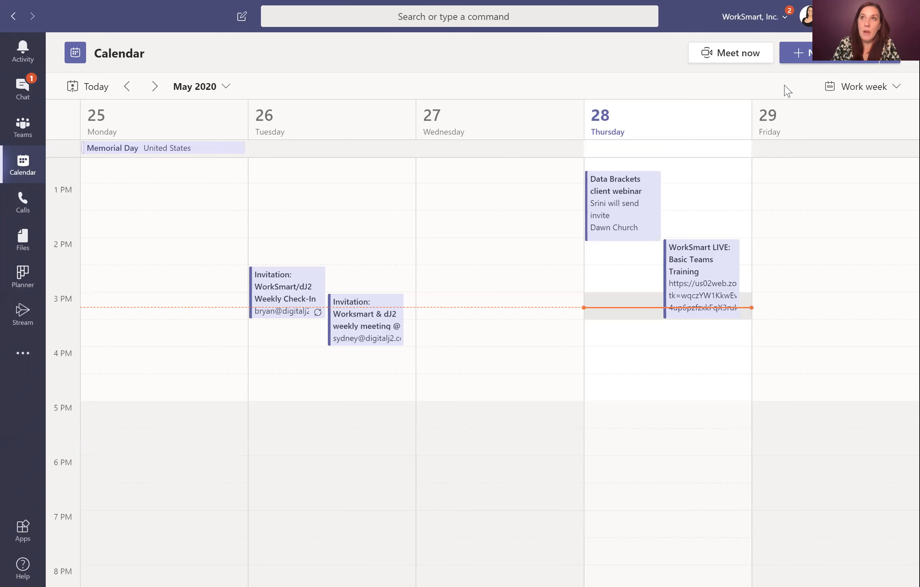
# Step: Draft a meeting titled 'Meet in a Few' in Marketing Team's Events channel
pyautogui.click(800, 56)
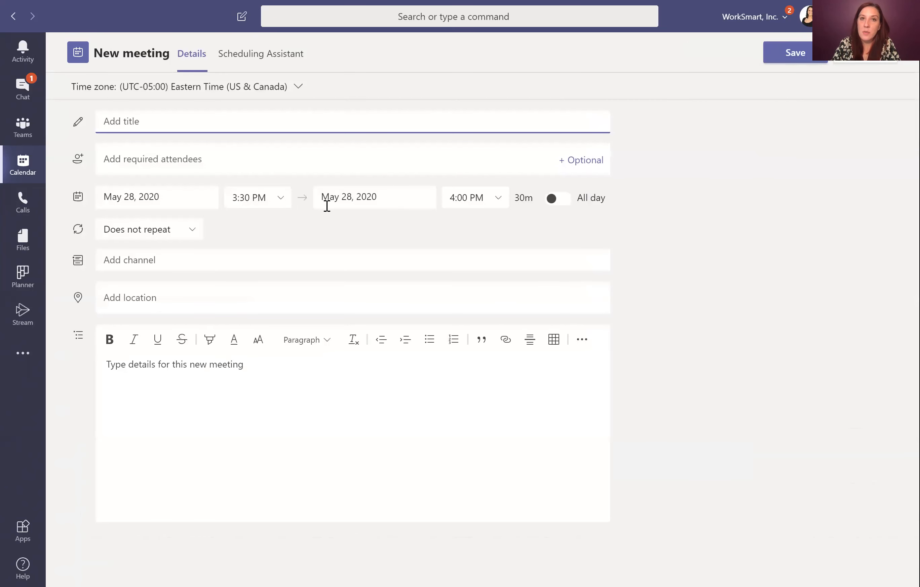
pyautogui.click(187, 163)
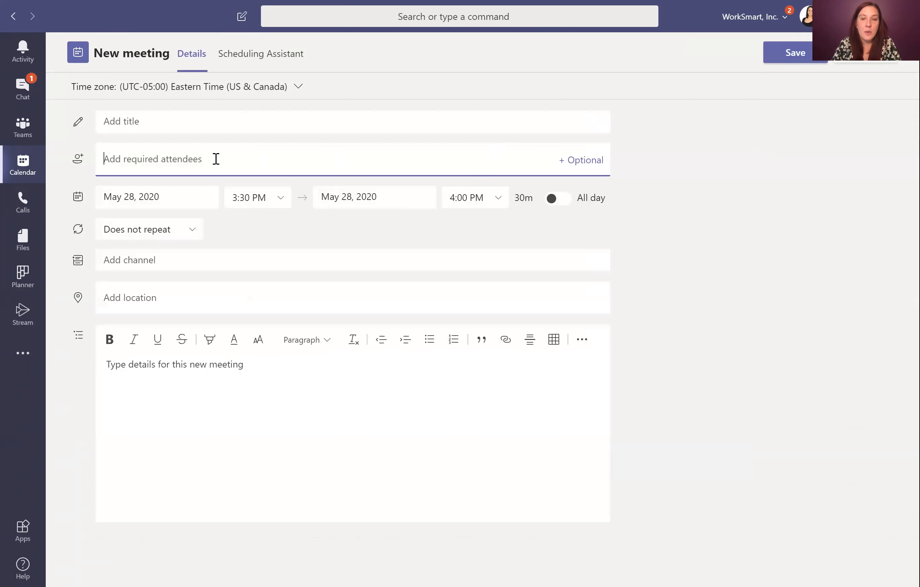
pyautogui.click(158, 260)
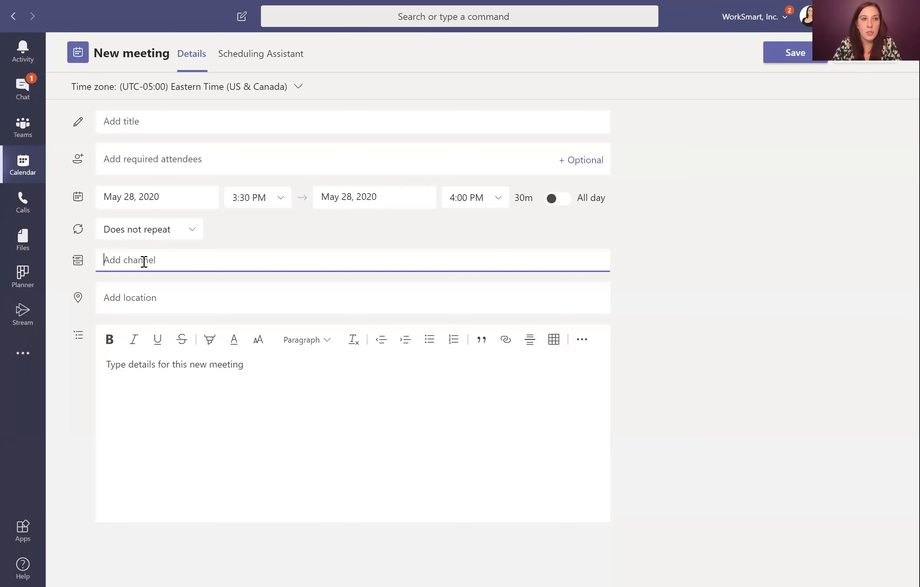
pyautogui.write('mar')
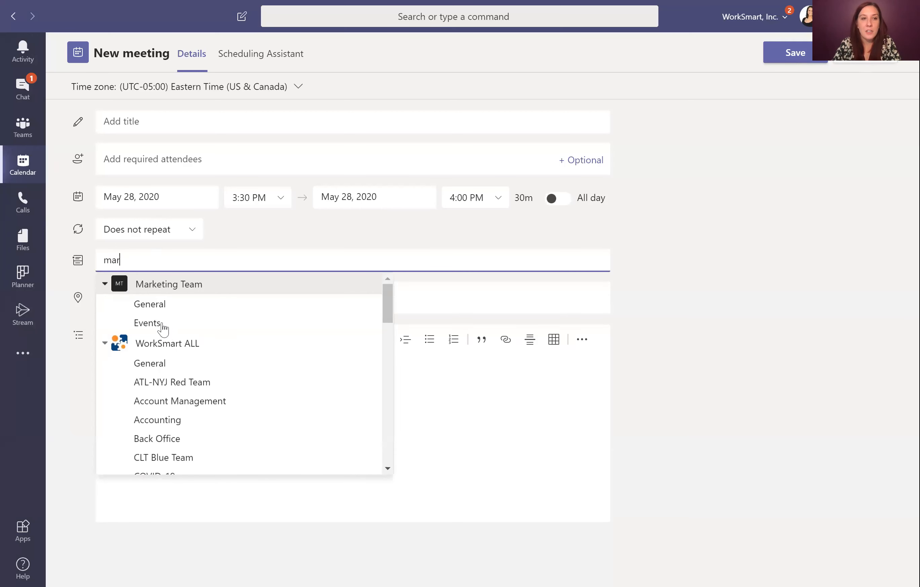
pyautogui.click(162, 324)
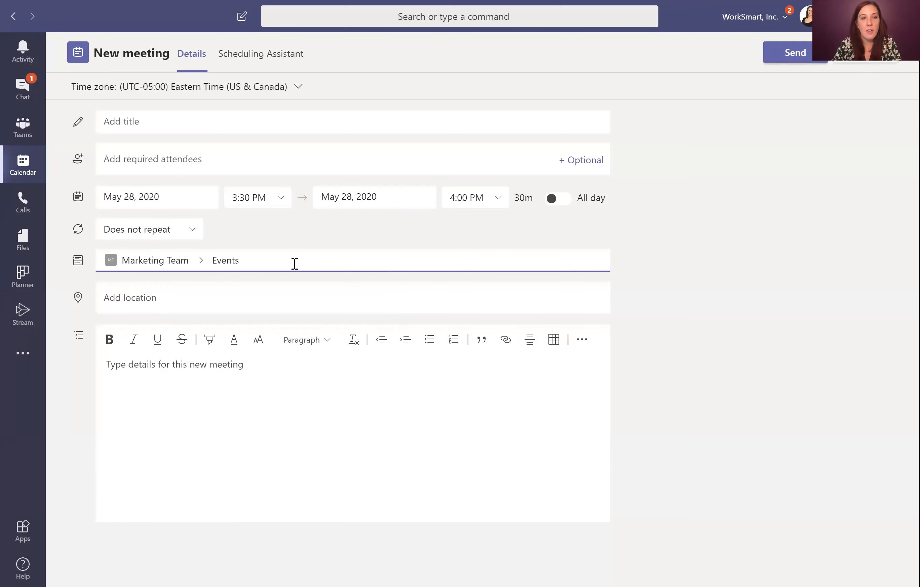
pyautogui.click(131, 122)
pyautogui.write('Meet in a Few')
# Step: Add the colleague as an optional attendee and send the invitation
pyautogui.press('Tab')
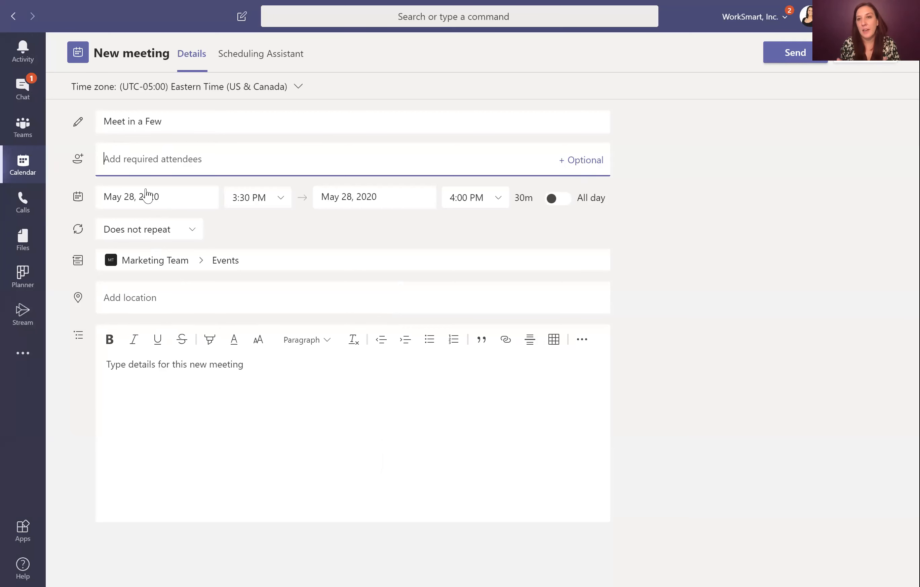
pyautogui.press('Tab')
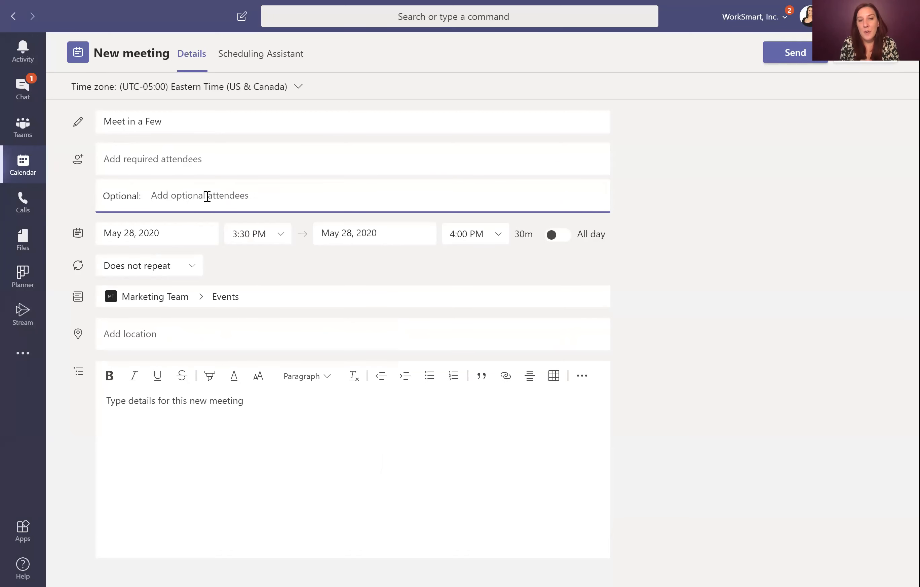
pyautogui.write('dawn')
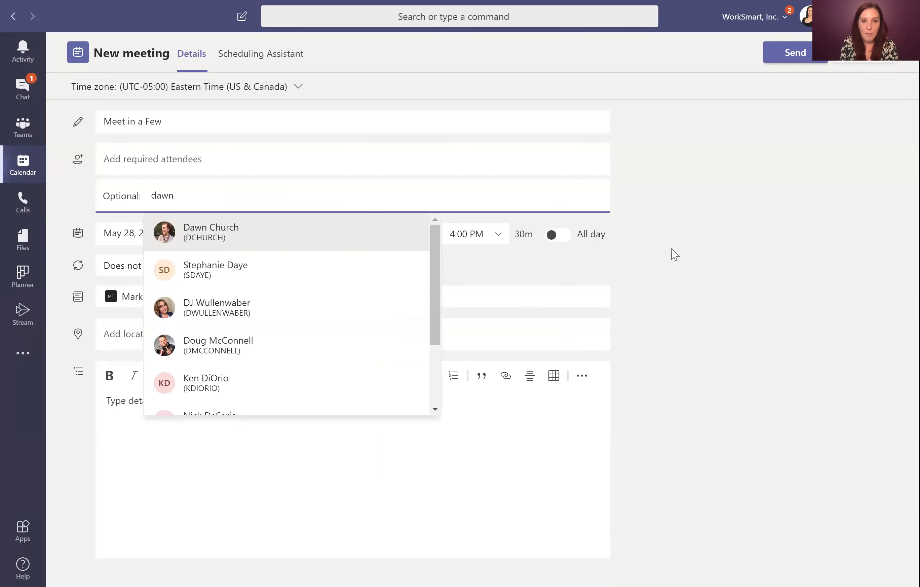
pyautogui.press('Return')
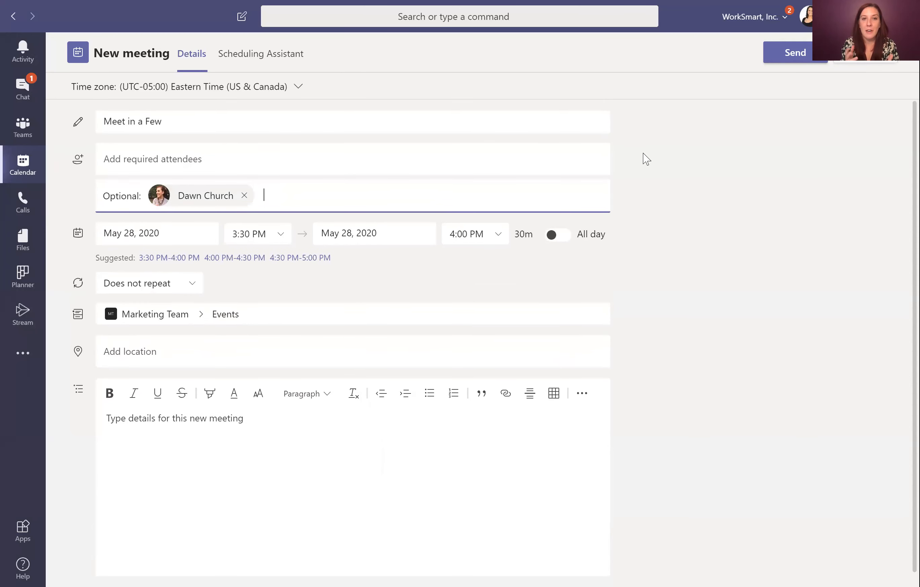
pyautogui.click(786, 59)
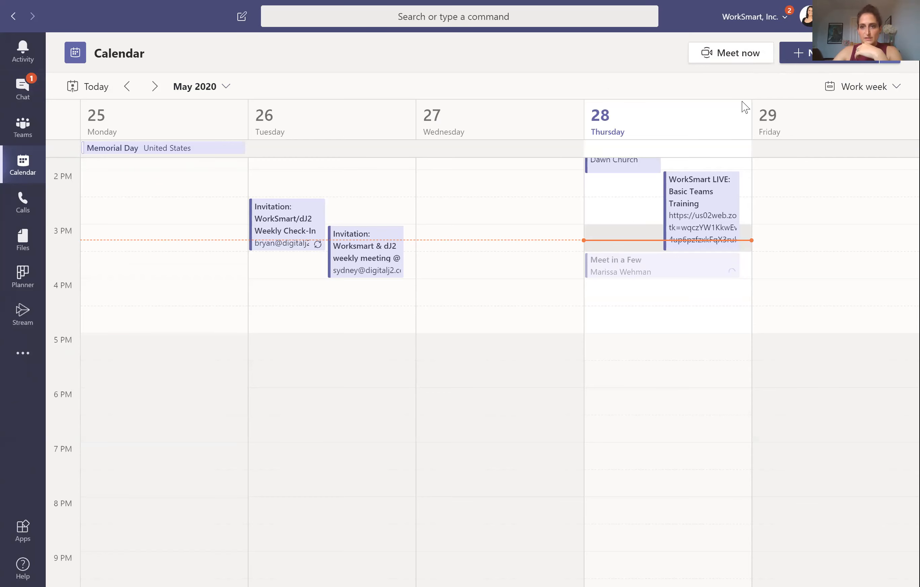
# Step: Open Thursday's Meet in a Few event to view its details and attendee tracking
pyautogui.click(851, 58)
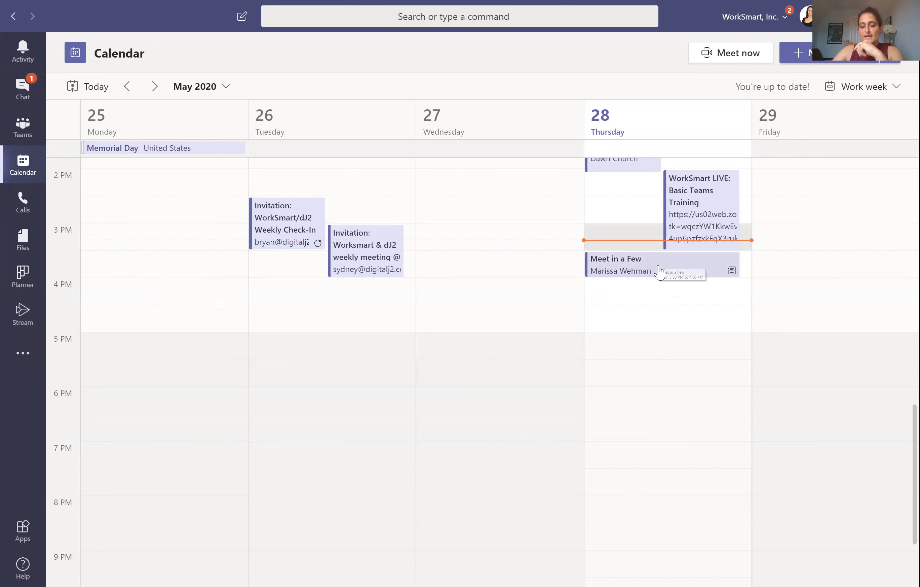
pyautogui.click(658, 270)
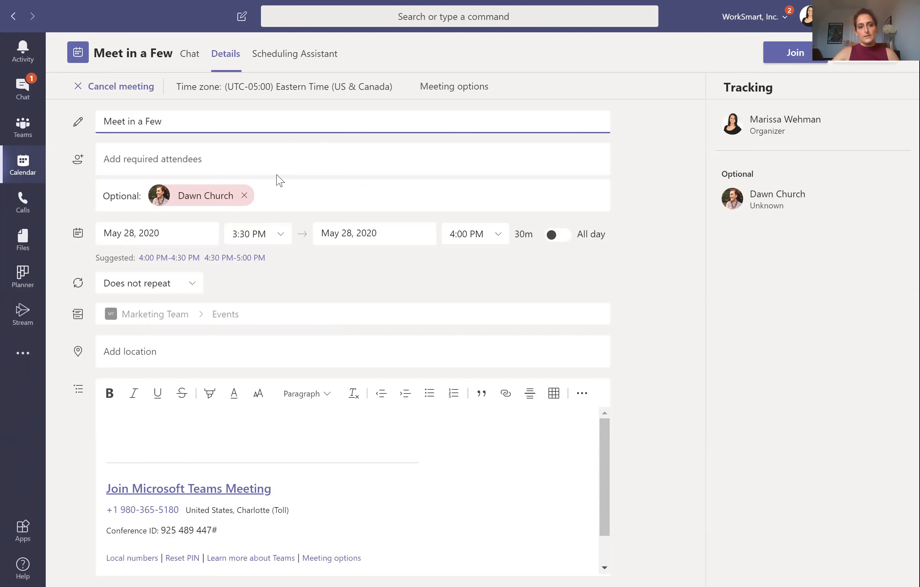
# Step: Close the Meet in a Few details to return to the May 25–29 calendar
pyautogui.click(871, 58)
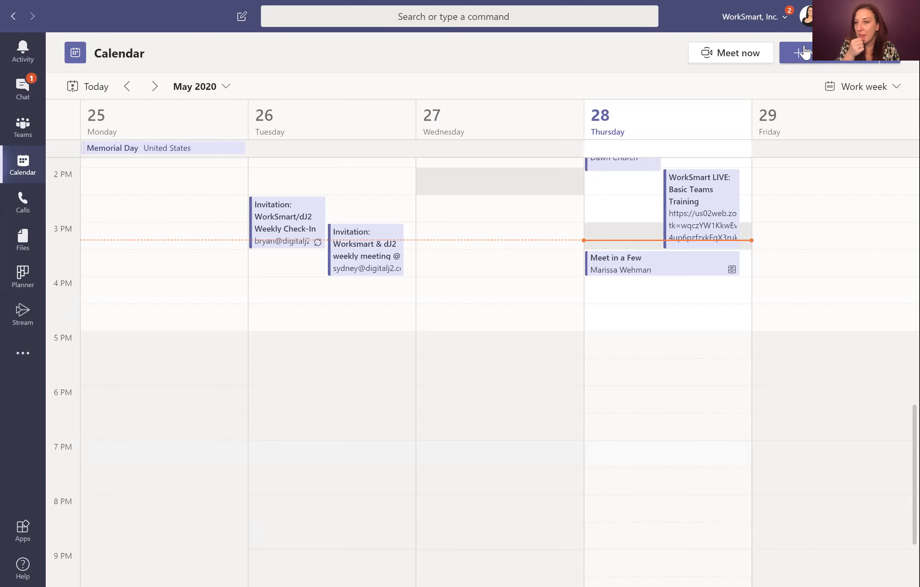
# Step: Start a new meeting draft and try the Insert link form and more-options menu in its notes
pyautogui.click(825, 61)
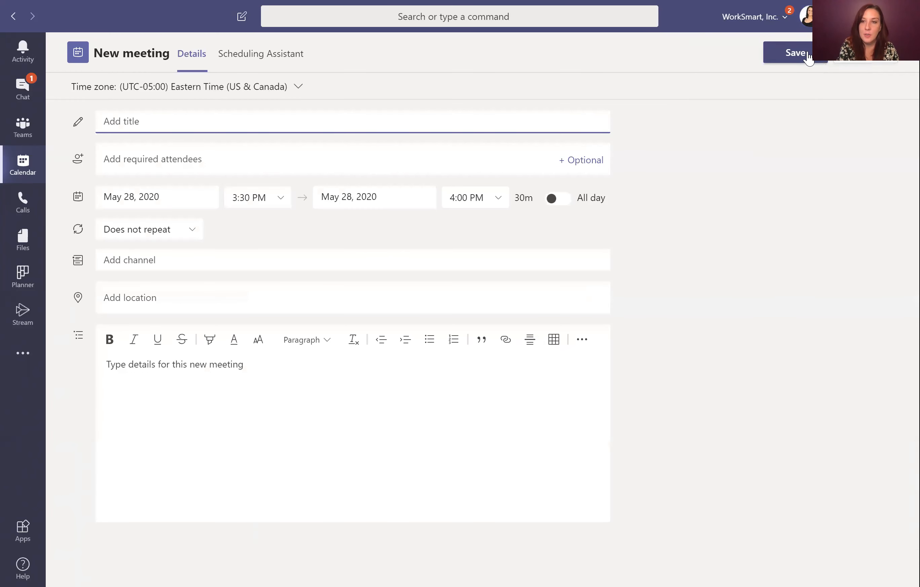
pyautogui.click(507, 347)
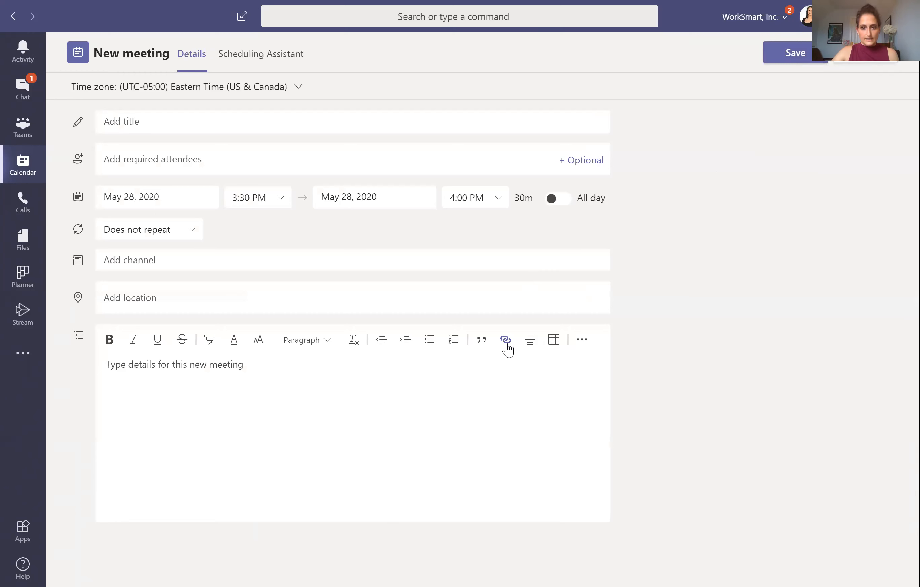
pyautogui.click(506, 346)
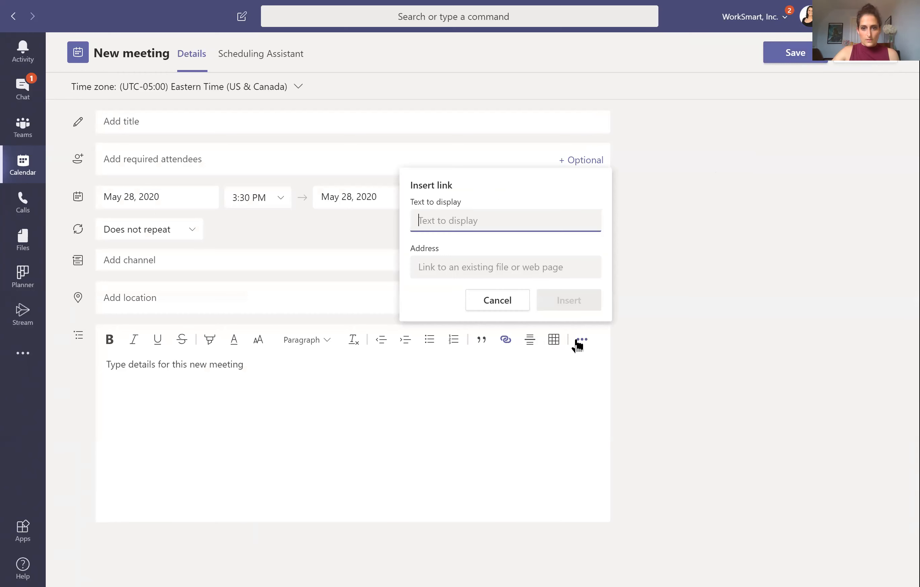
pyautogui.click(580, 340)
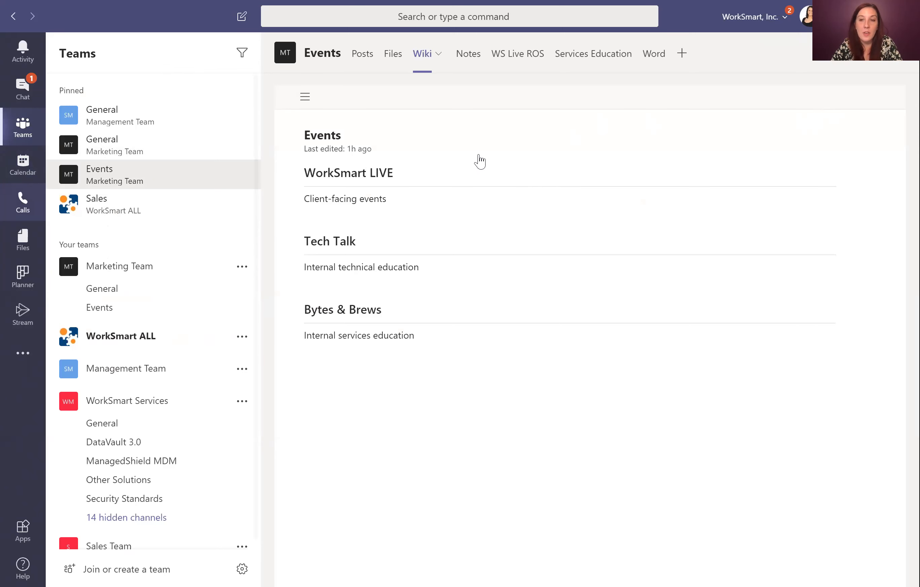
# Step: Start a new meeting draft from the Calendar and view its Scheduling Assistant
pyautogui.hotkey('ctrl', '4')
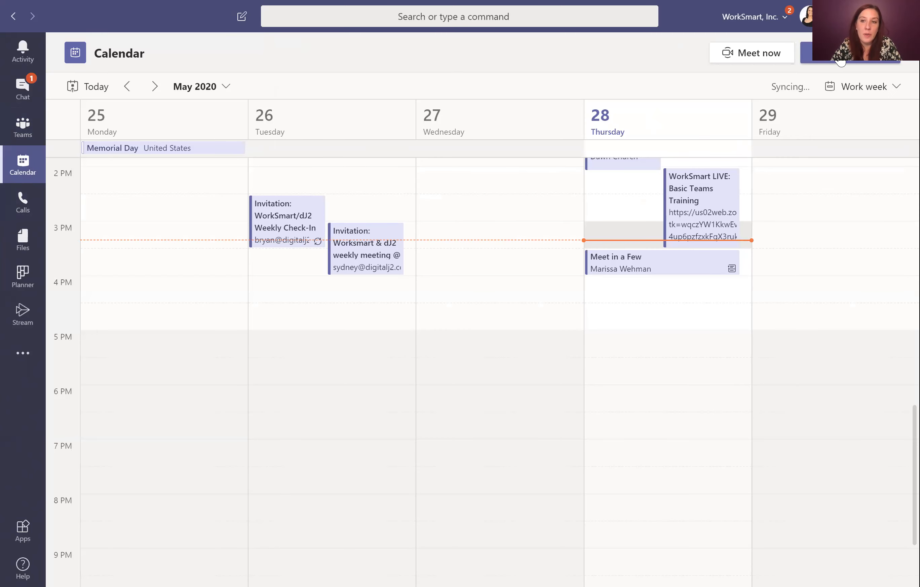
pyautogui.click(841, 62)
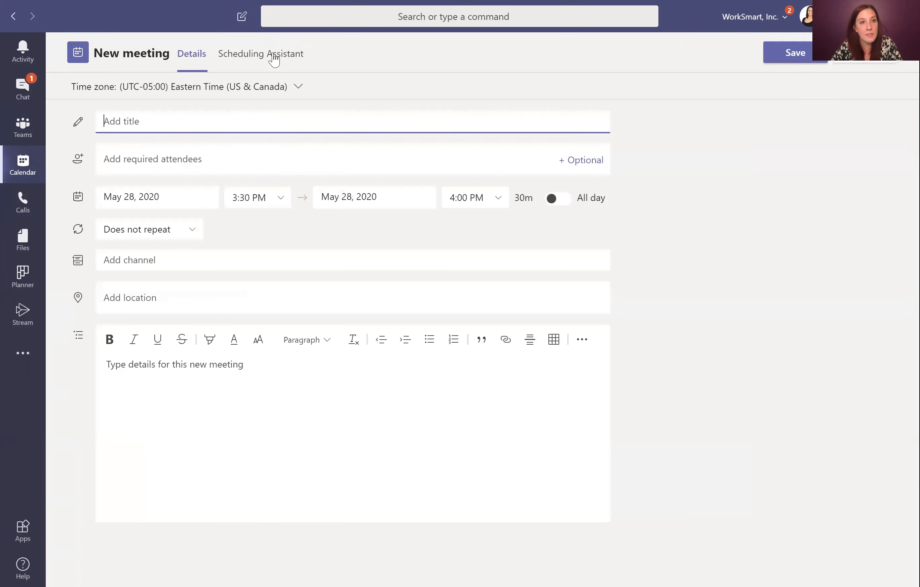
pyautogui.click(294, 59)
# Step: Add the colleague as a required attendee and compare availability at 3:30 PM
pyautogui.click(150, 300)
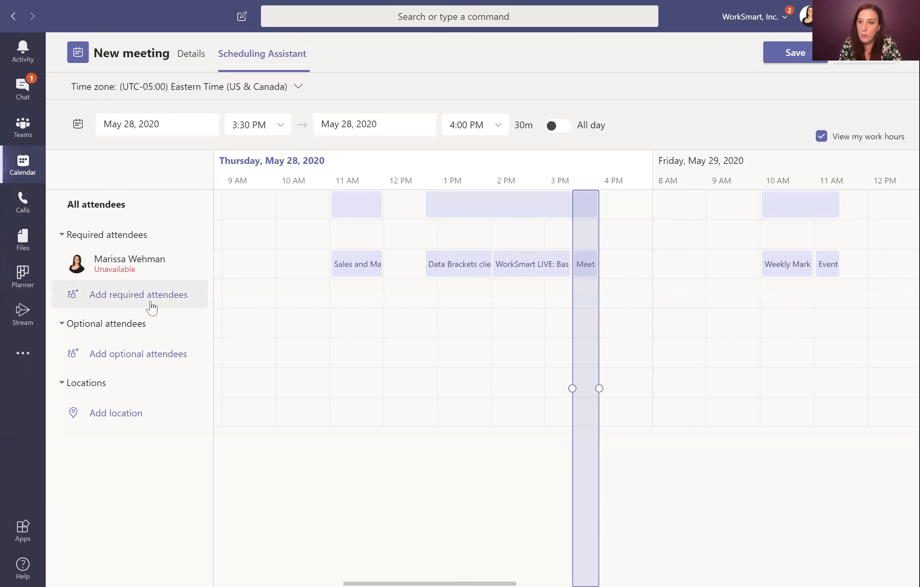
pyautogui.click(124, 293)
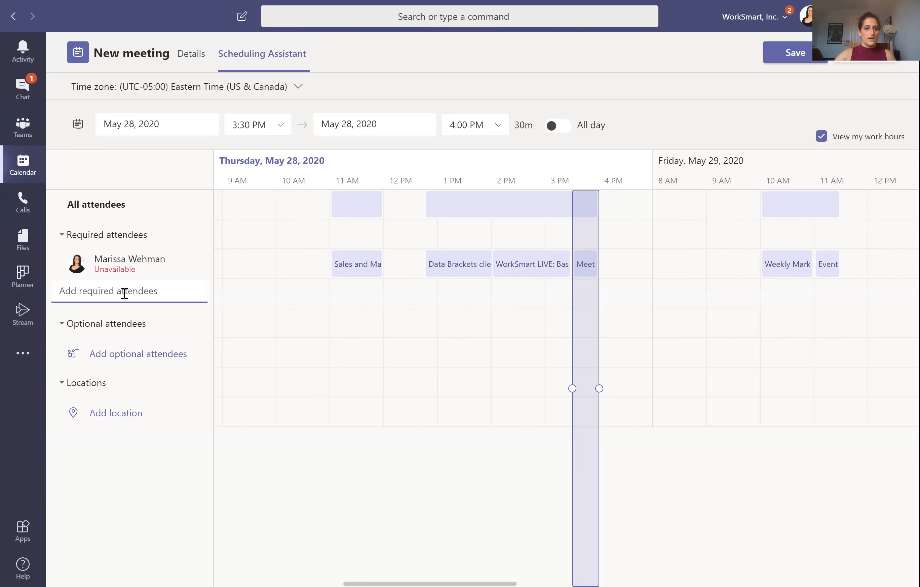
pyautogui.write('dawn')
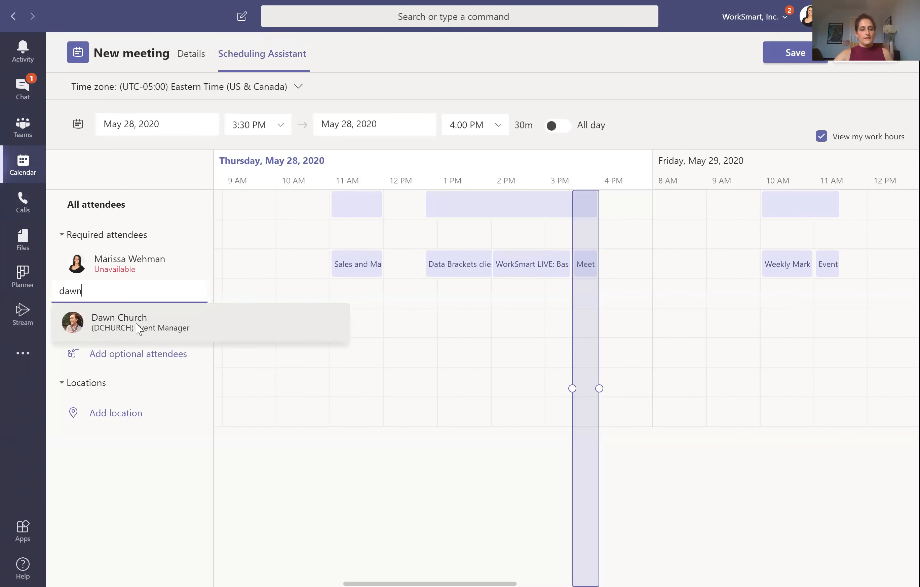
pyautogui.click(171, 309)
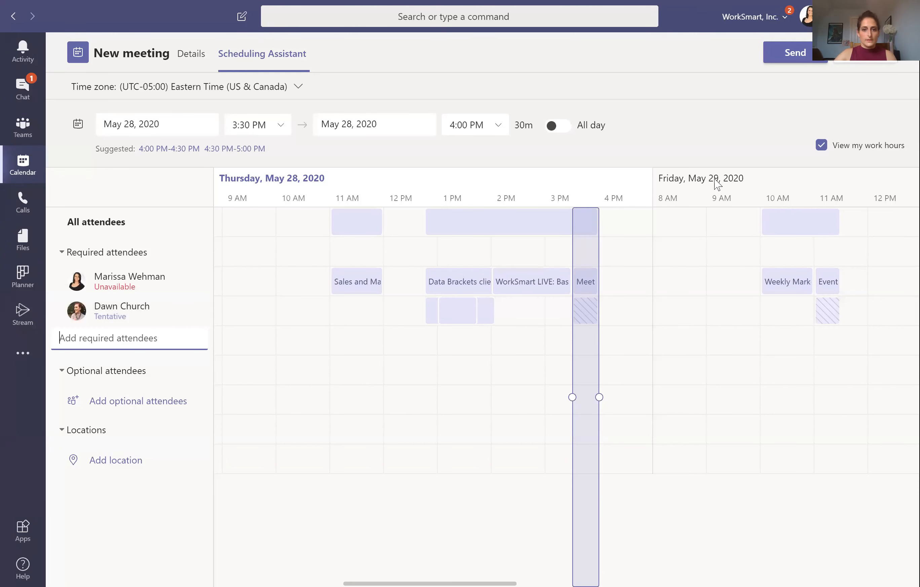
pyautogui.click(522, 261)
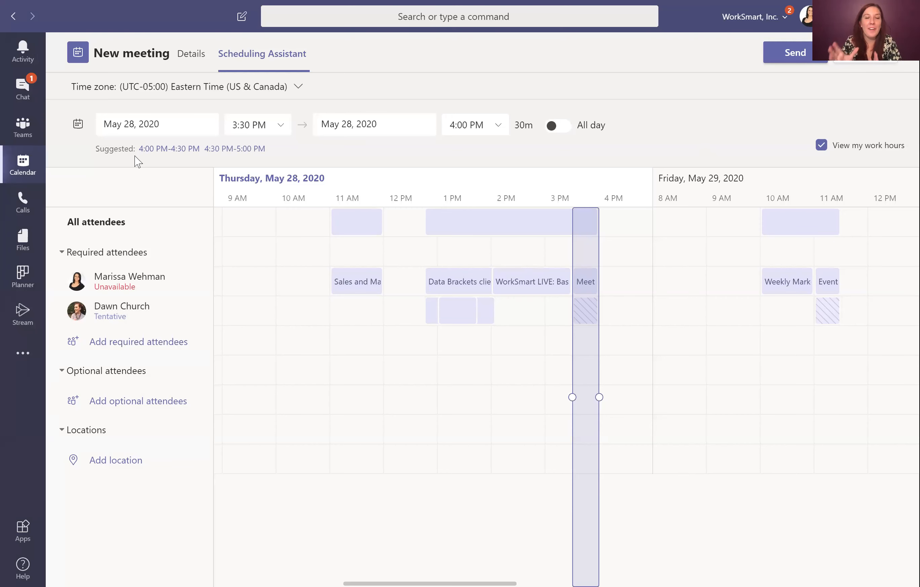
pyautogui.moveTo(532, 281)
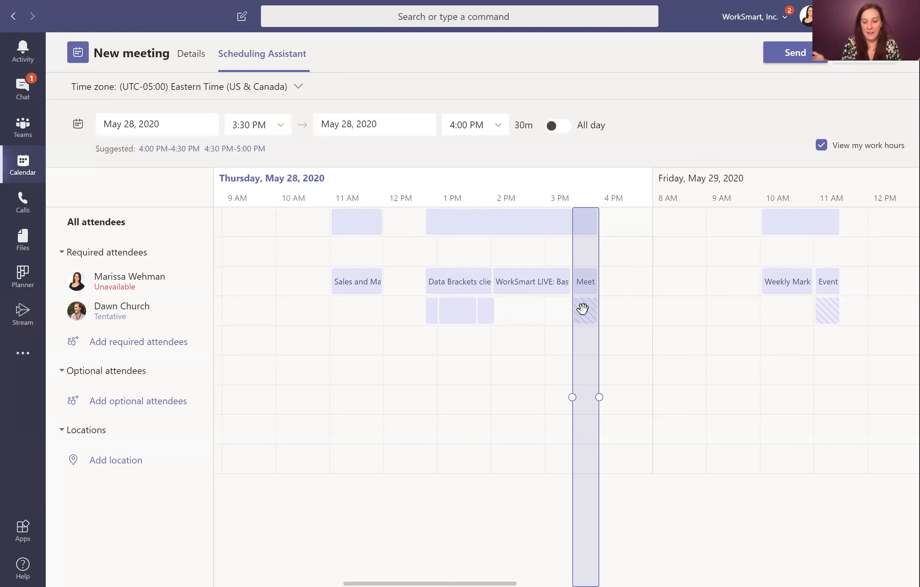
pyautogui.moveTo(583, 309)
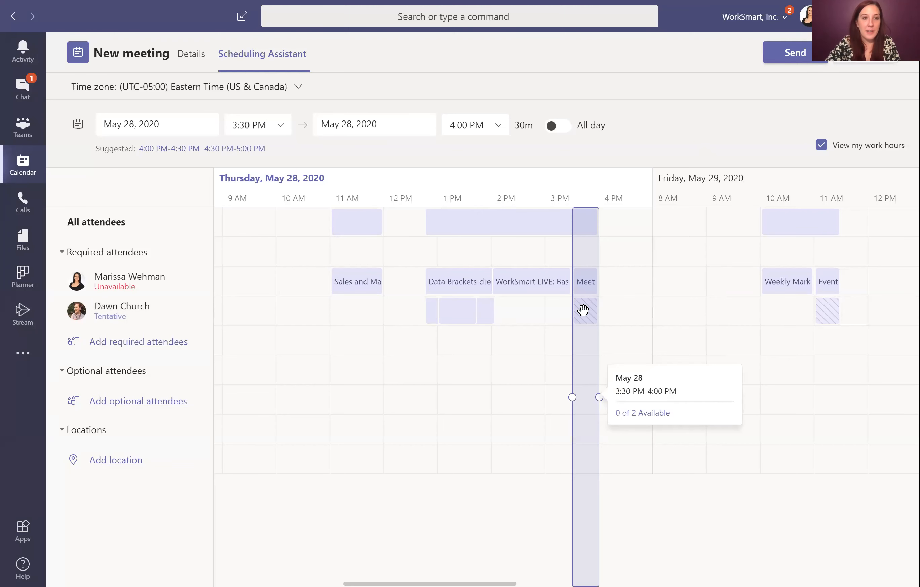
# Step: Move the meeting to Friday, May 29, 8:00–8:30 AM, check the Details form, then close the draft
pyautogui.click(659, 311)
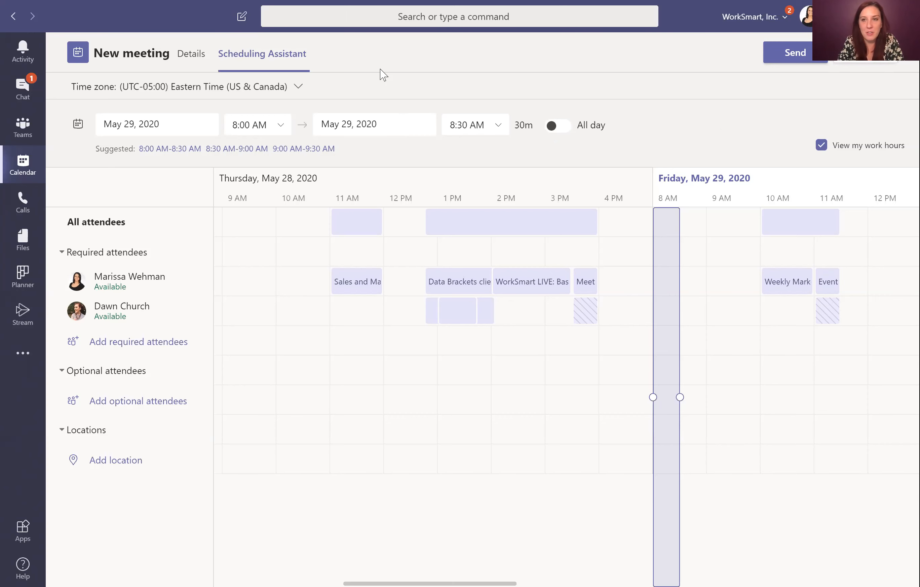
pyautogui.click(194, 58)
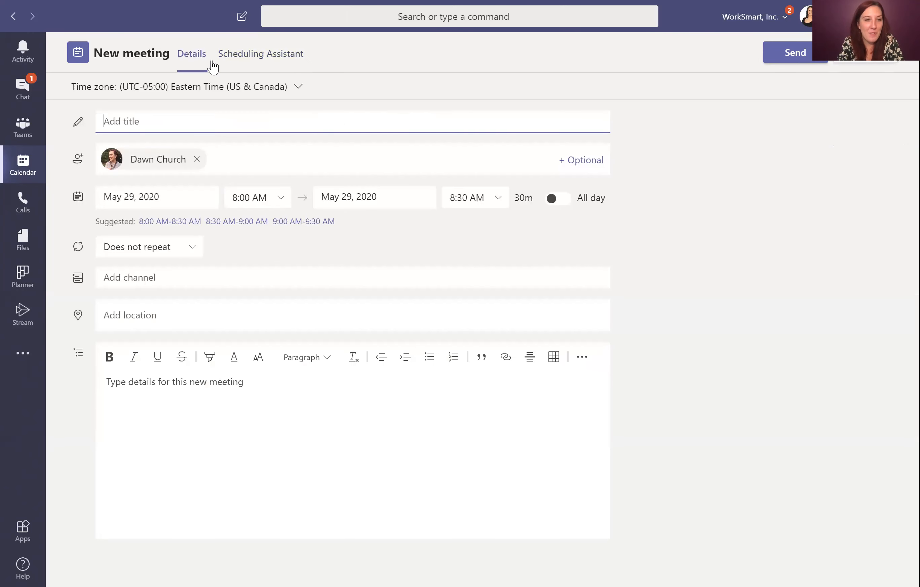
pyautogui.click(853, 63)
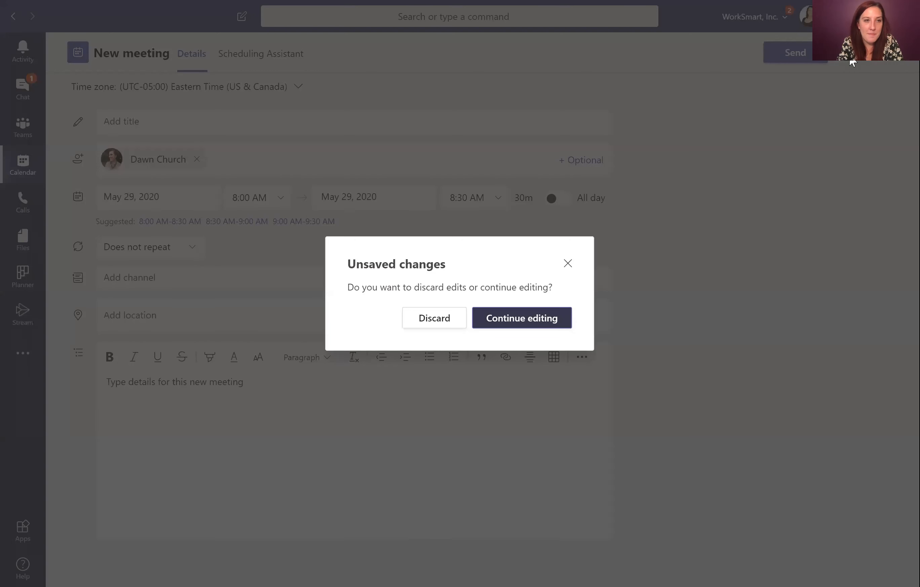
# Step: Discard the unsaved draft, then open and cancel a new May 28 3:30 PM meeting form
pyautogui.click(445, 323)
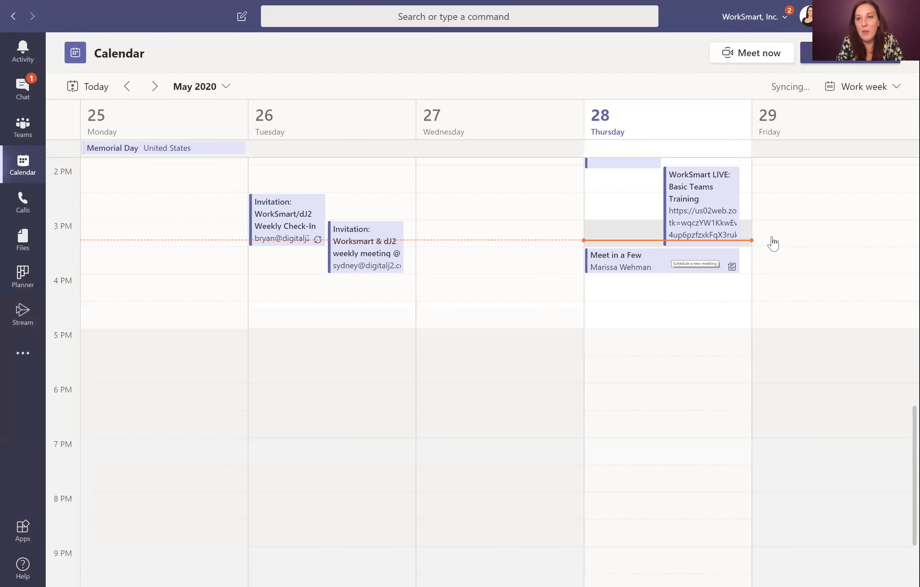
pyautogui.click(702, 240)
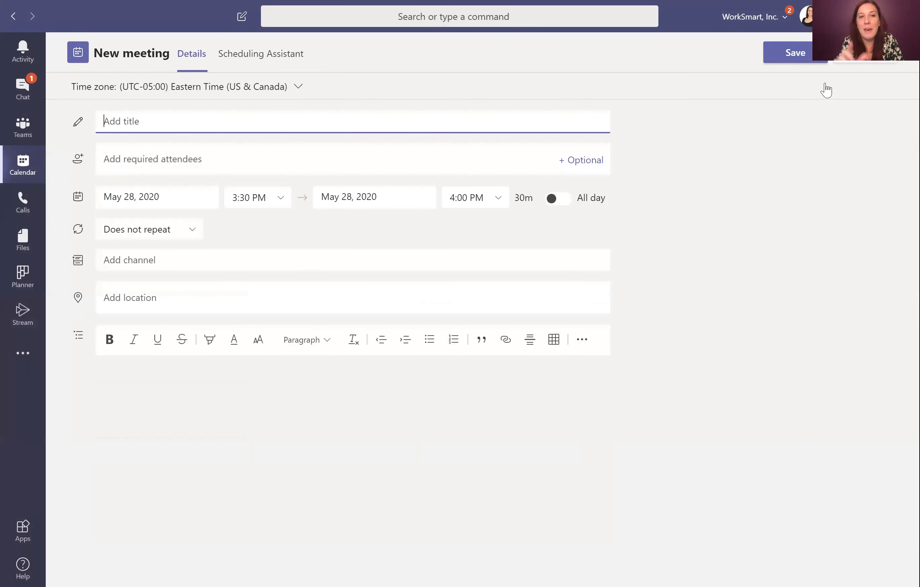
pyautogui.press('Escape')
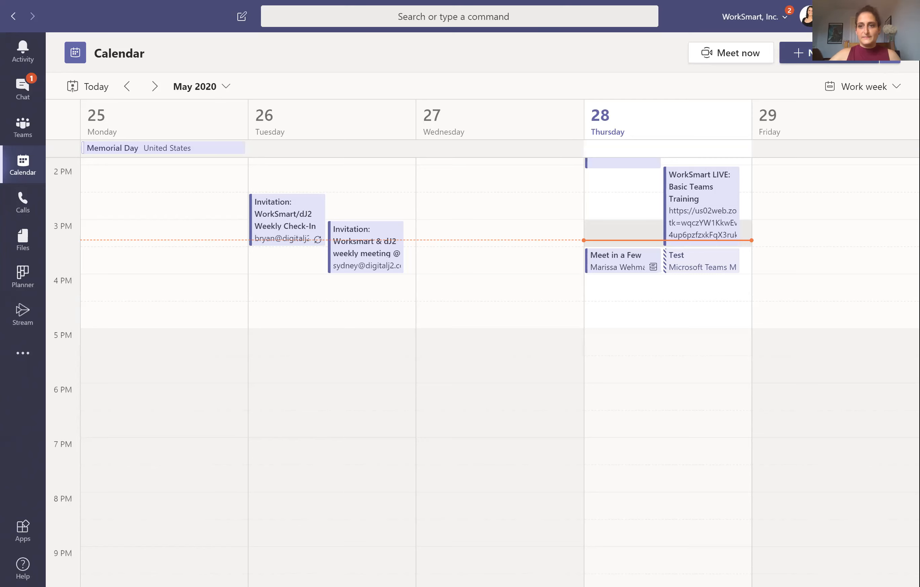
# Step: Create a May 28, 3:30–4:00 PM meeting and add two colleagues as required attendees
pyautogui.click(791, 53)
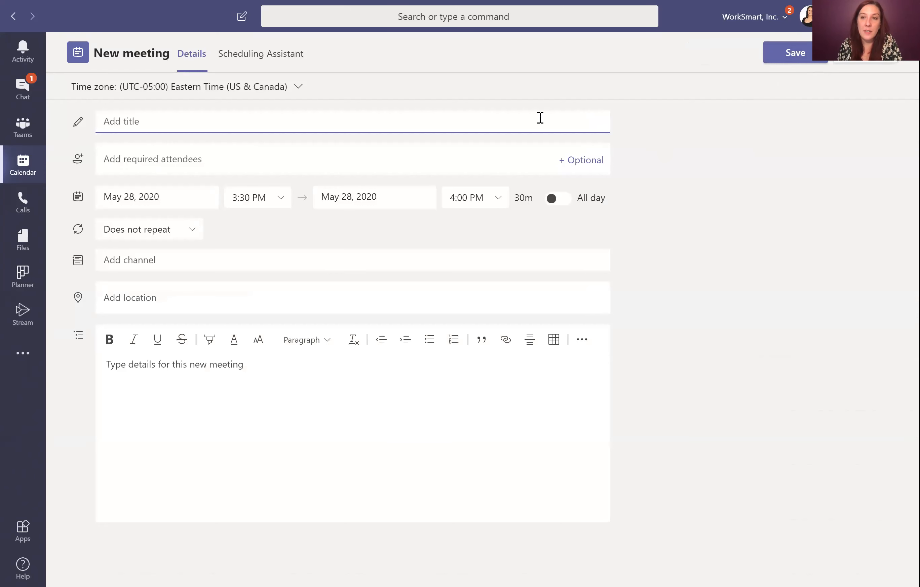
pyautogui.click(249, 57)
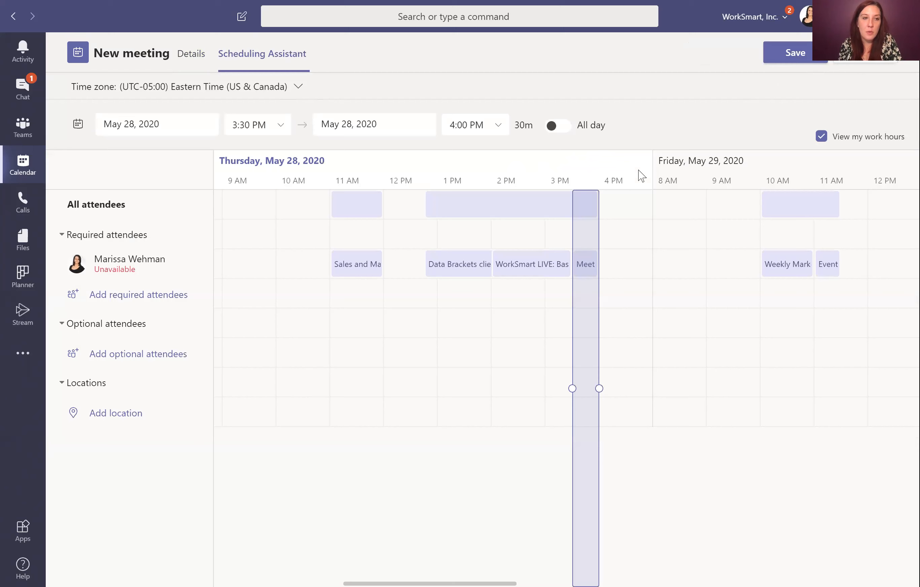
pyautogui.click(151, 298)
pyautogui.write('dawn')
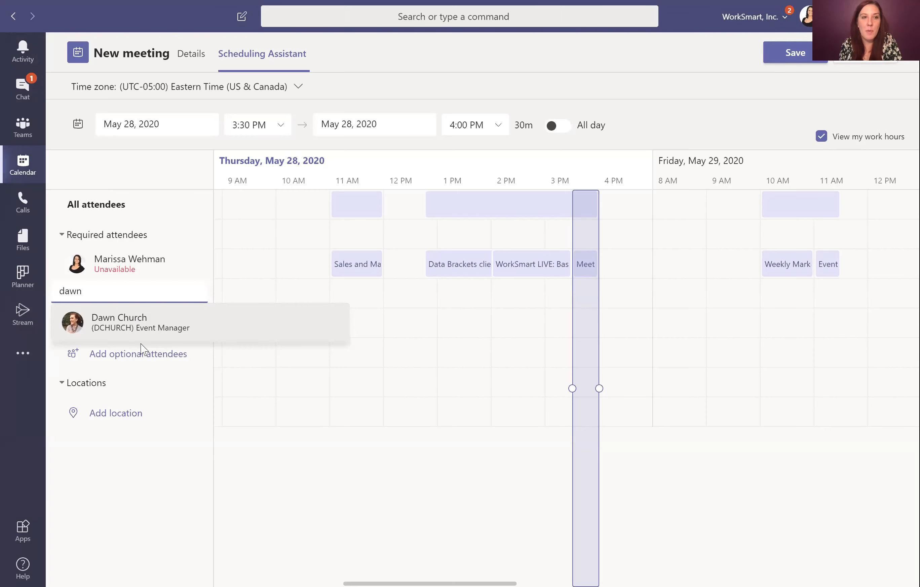
pyautogui.click(127, 335)
pyautogui.write('clay')
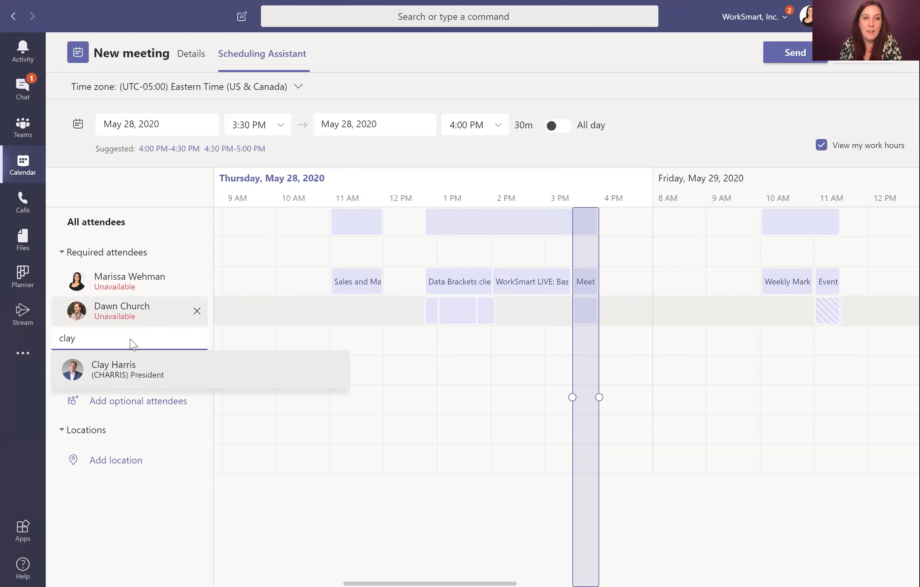
pyautogui.click(134, 378)
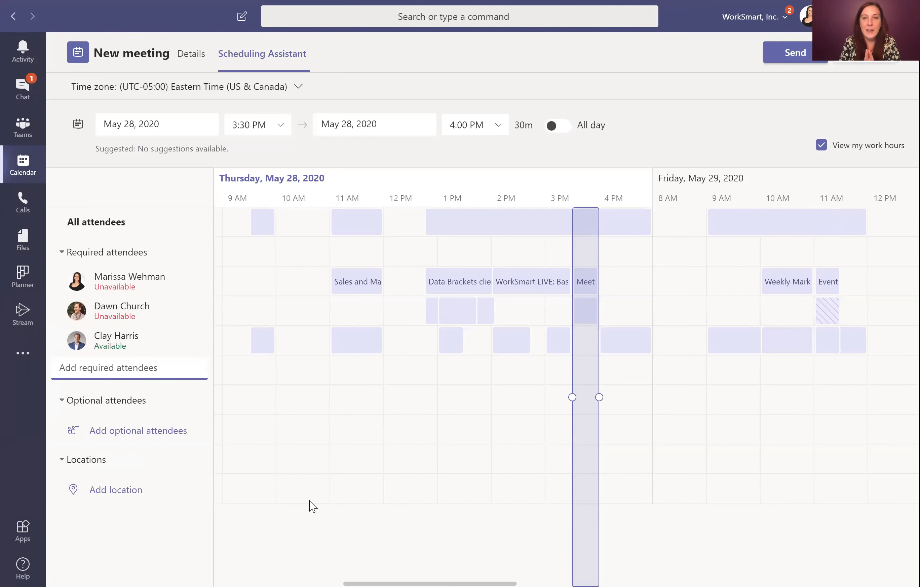
# Step: Reschedule the meeting to the 1:30–2:00 PM slot on Thursday, May 28
pyautogui.click(468, 319)
pyautogui.moveTo(575, 314)
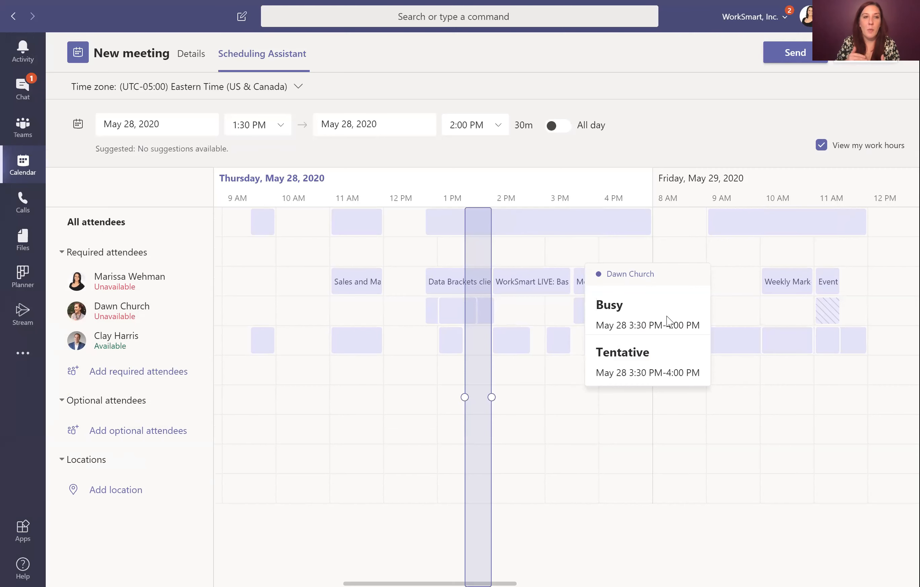
pyautogui.moveTo(824, 312)
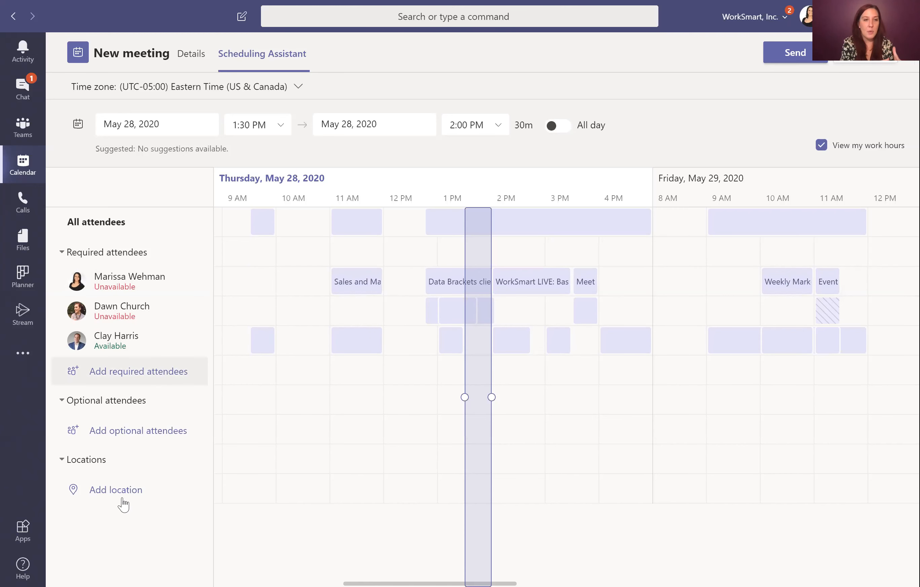
# Step: Clear a mistyped optional attendee address and return to the meeting's Details form
pyautogui.click(147, 432)
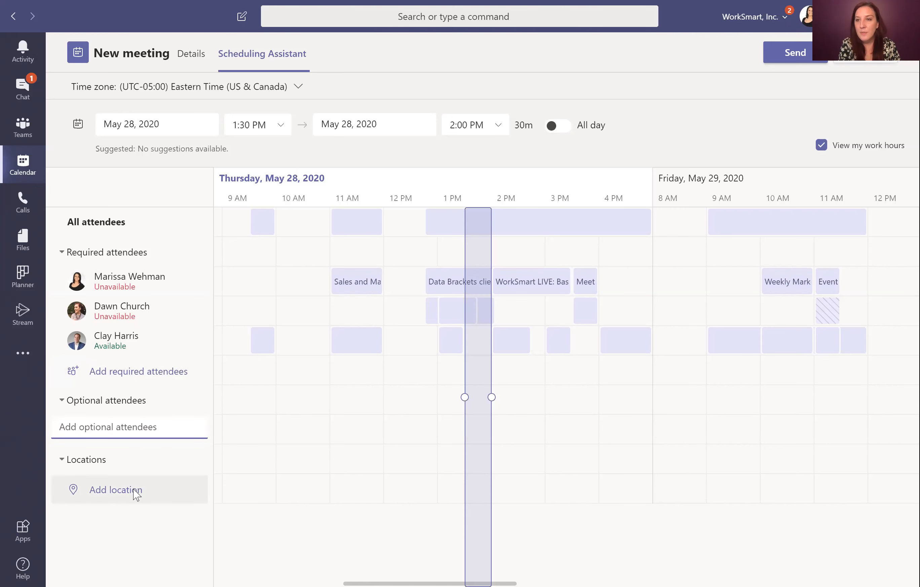
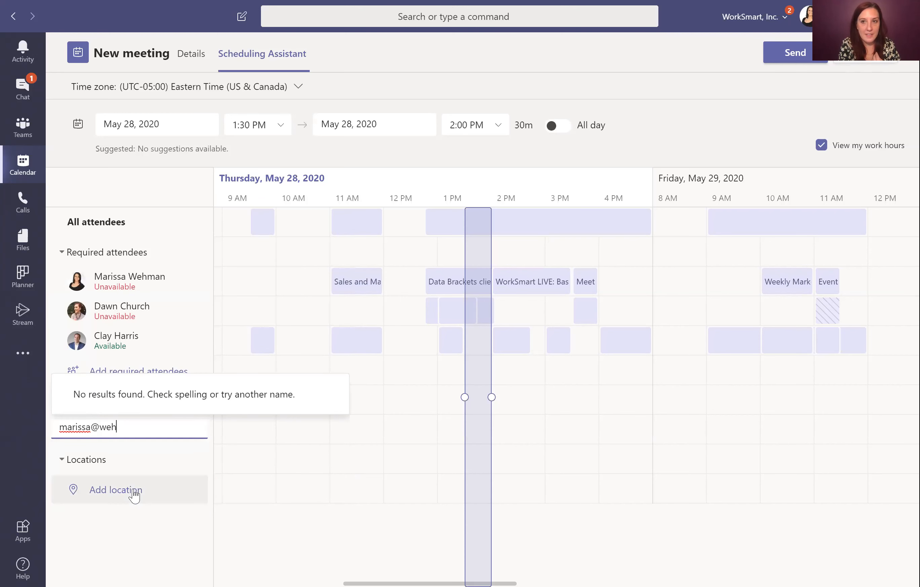
pyautogui.moveTo(146, 426); pyautogui.dragTo(34, 436)
pyautogui.press('BackSpace')
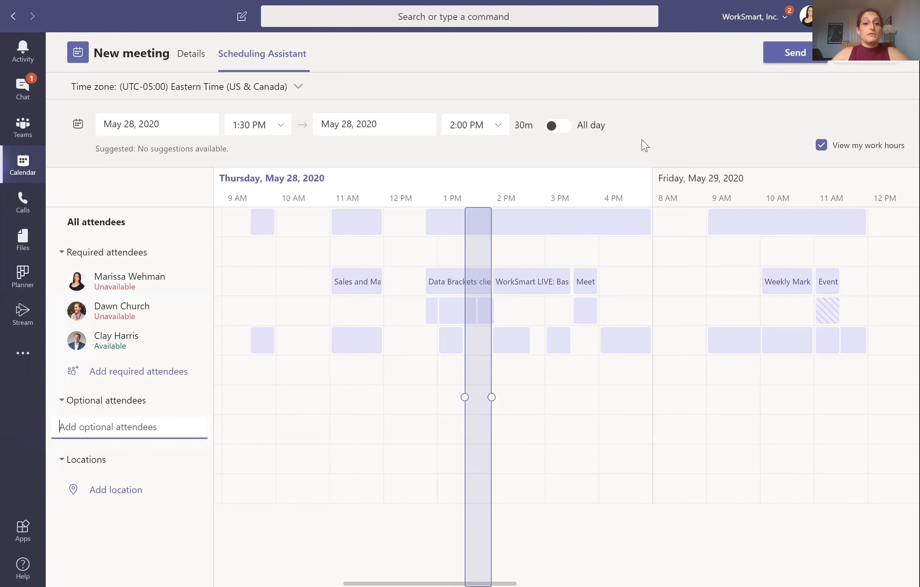
pyautogui.click(198, 66)
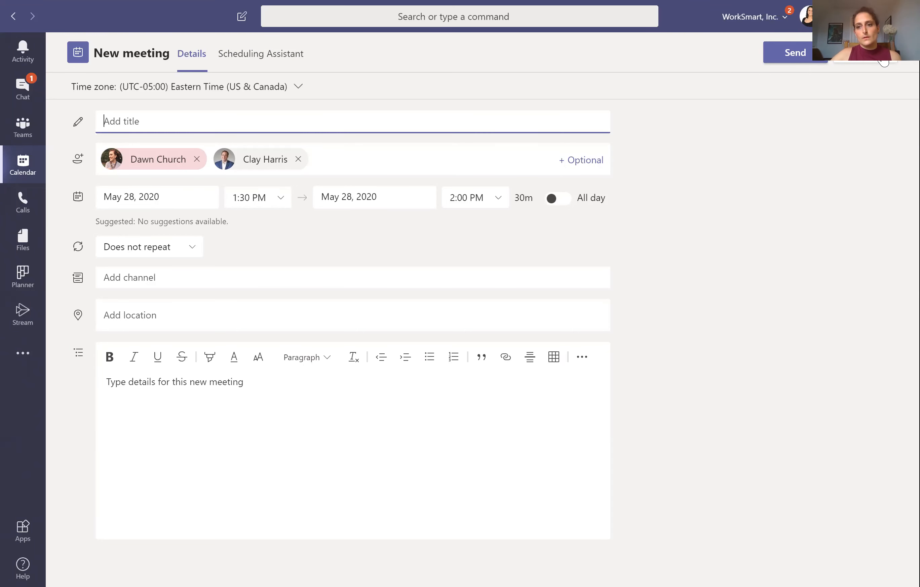
# Step: Cancel closing the meeting draft to keep editing, then switch to PowerPoint
pyautogui.click(873, 64)
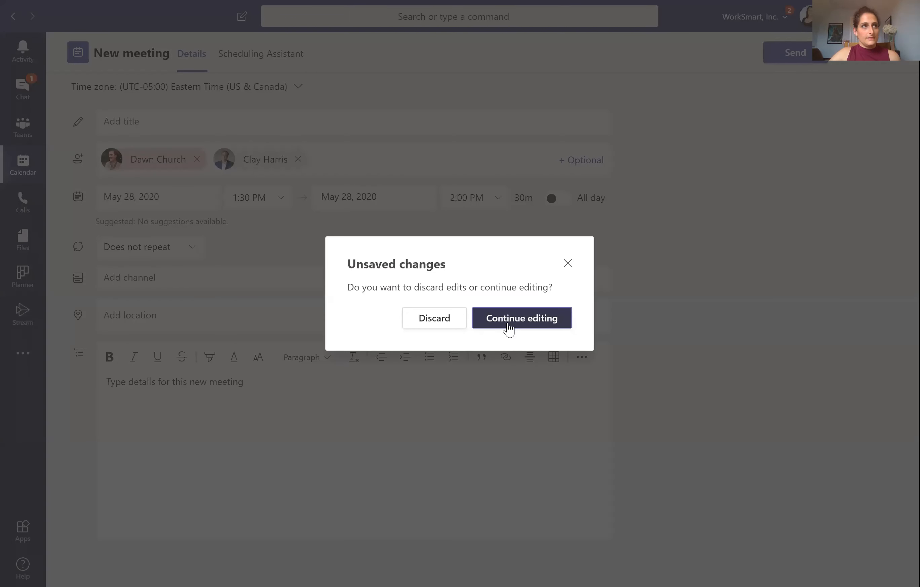
pyautogui.press('Escape')
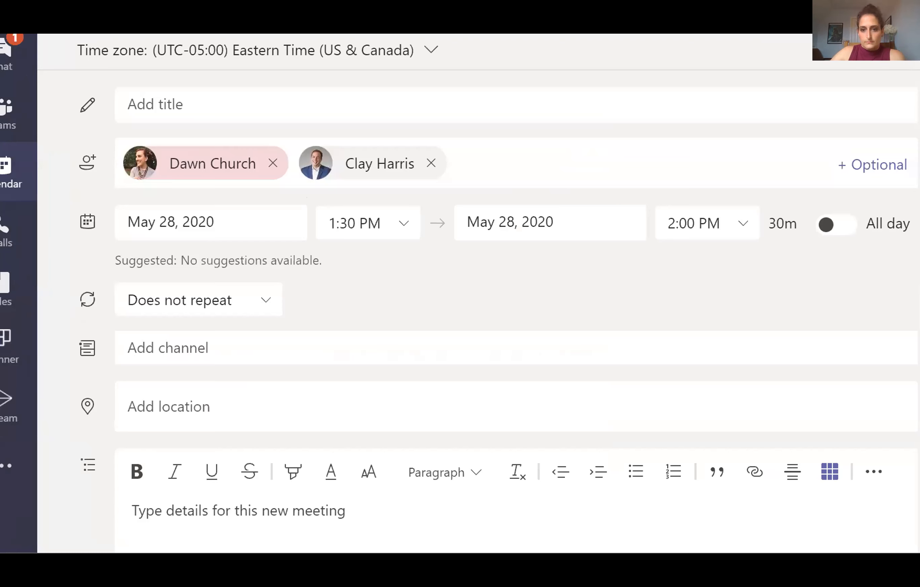
pyautogui.hotkey('alt', 'Tab')
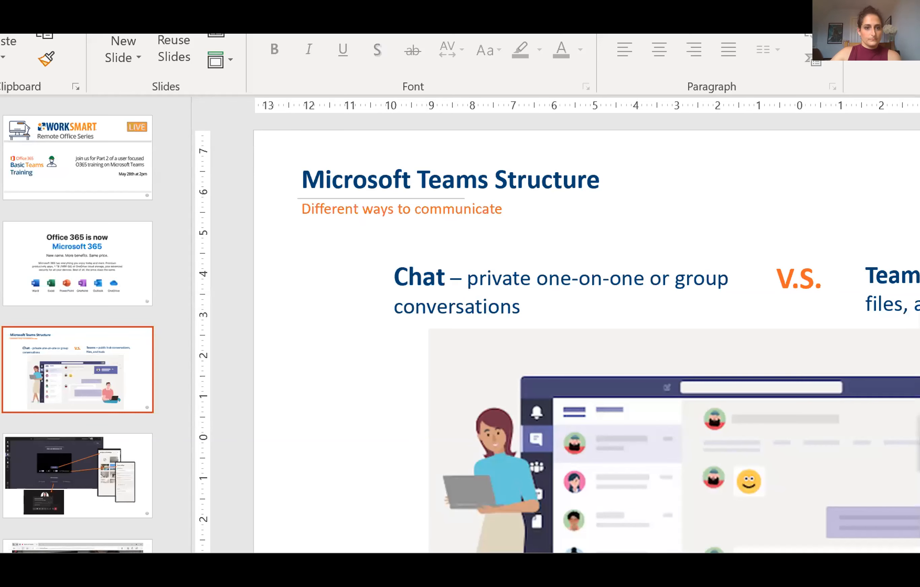
# Step: Present the deck from the current slide and advance to slide 4 on joining meetings
pyautogui.hotkey('shift', 'F5')
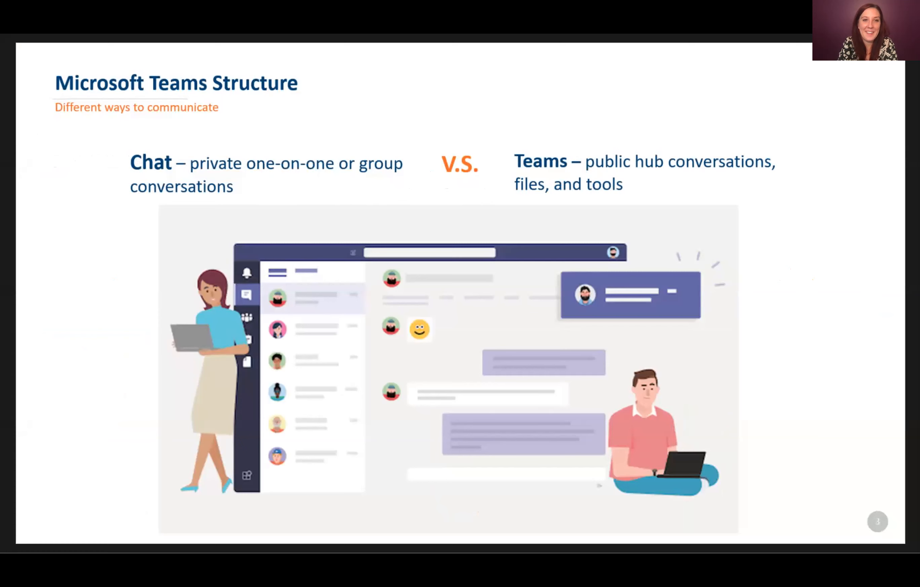
pyautogui.press('Right')
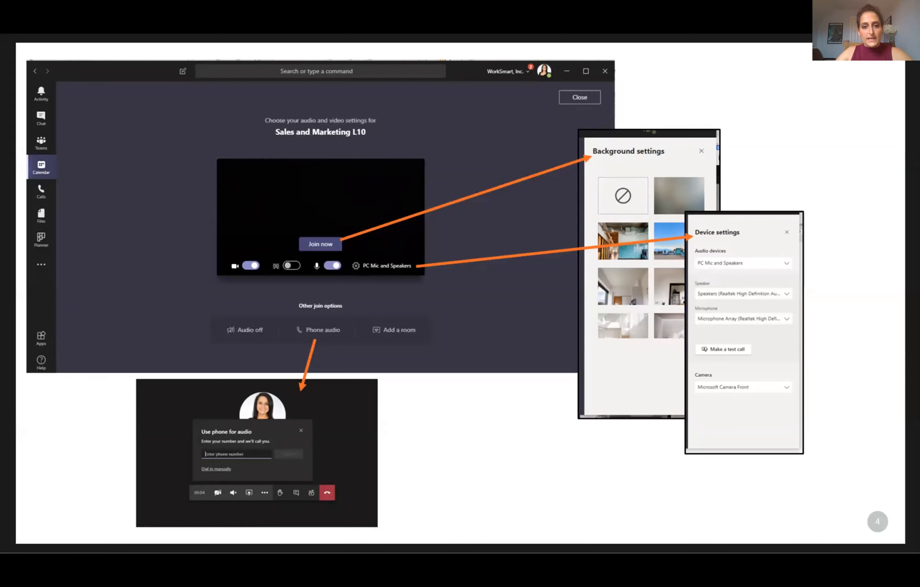
# Step: Advance through slide 5's call screenshot to slide 6, Video Controls
pyautogui.press('Right')
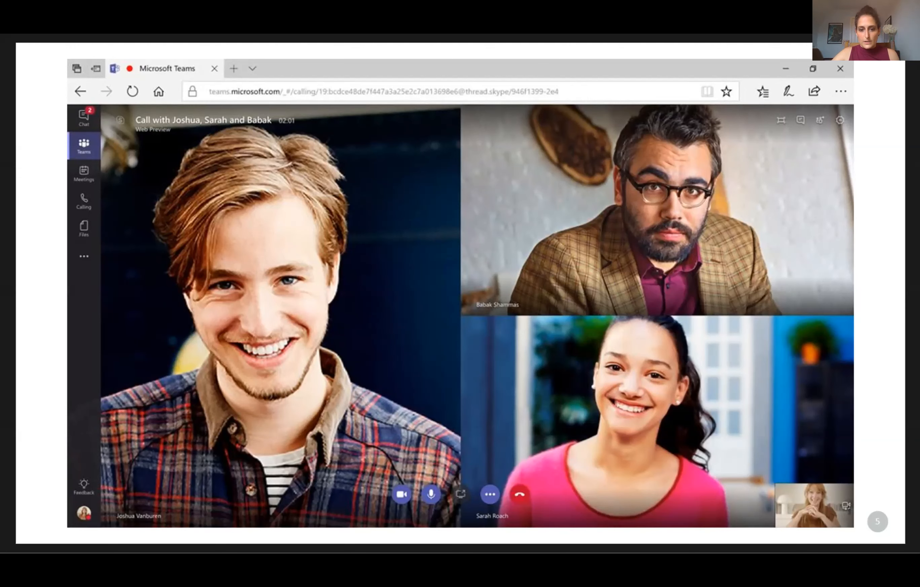
pyautogui.press('Right')
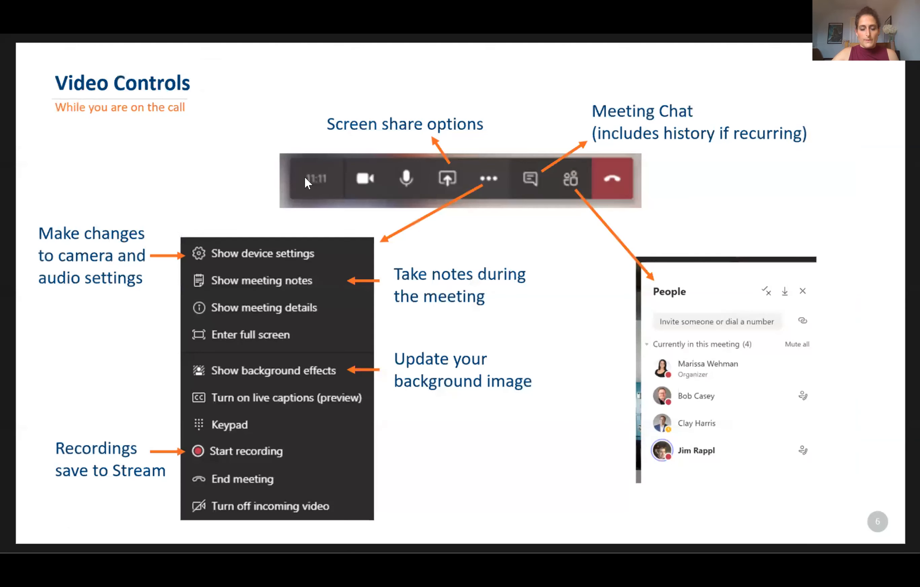
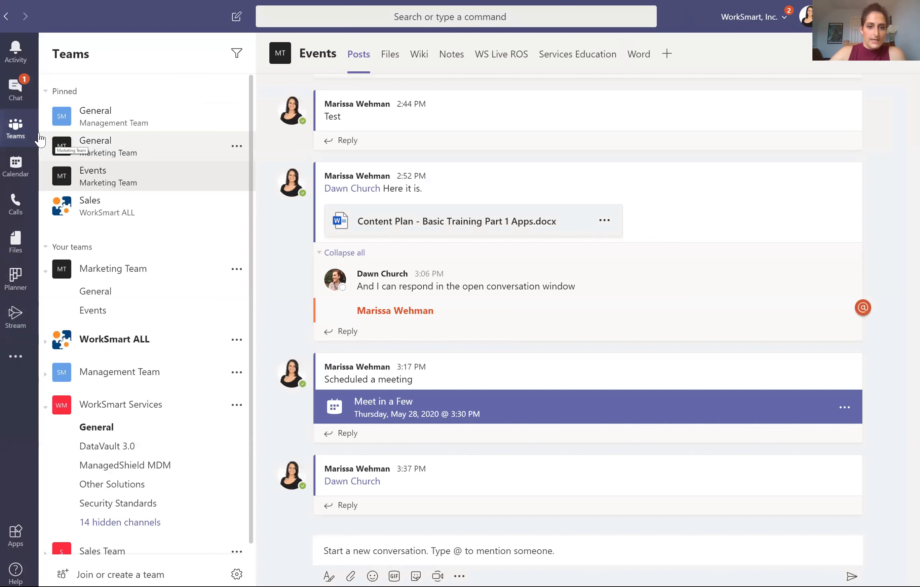
pyautogui.click(237, 270)
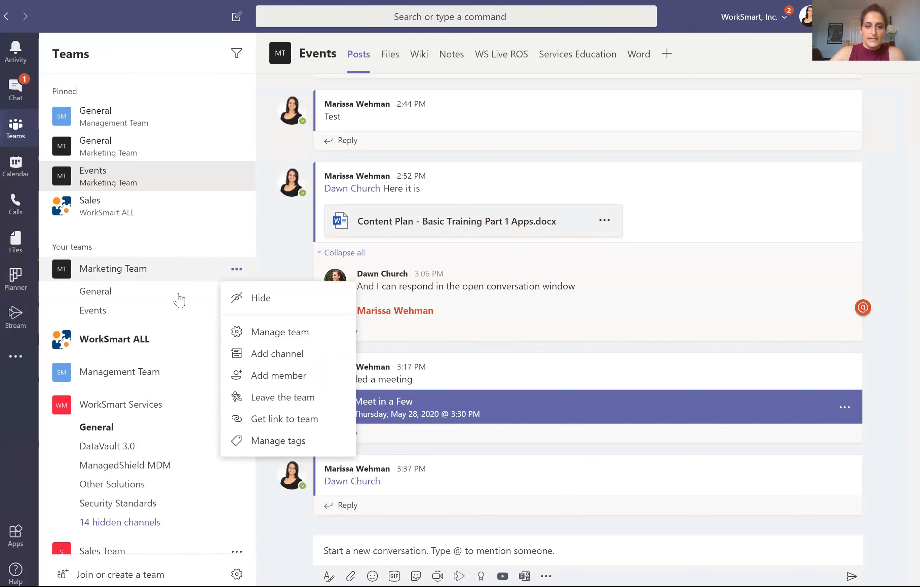
pyautogui.click(239, 271)
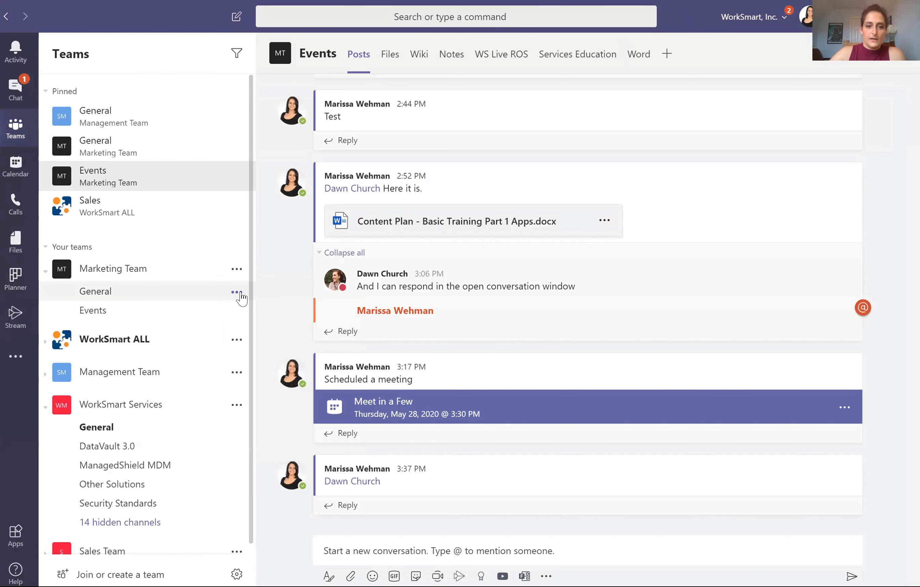
pyautogui.click(234, 294)
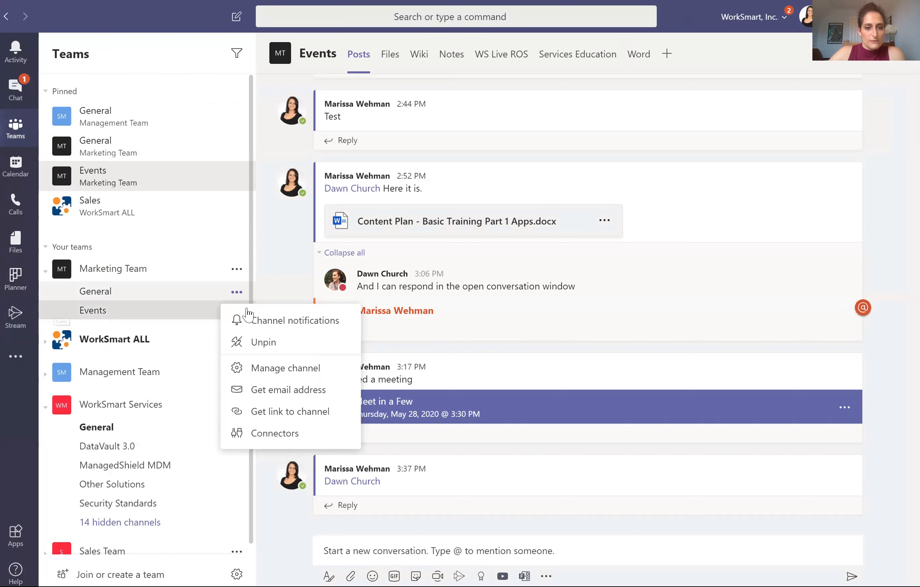
pyautogui.press('Escape')
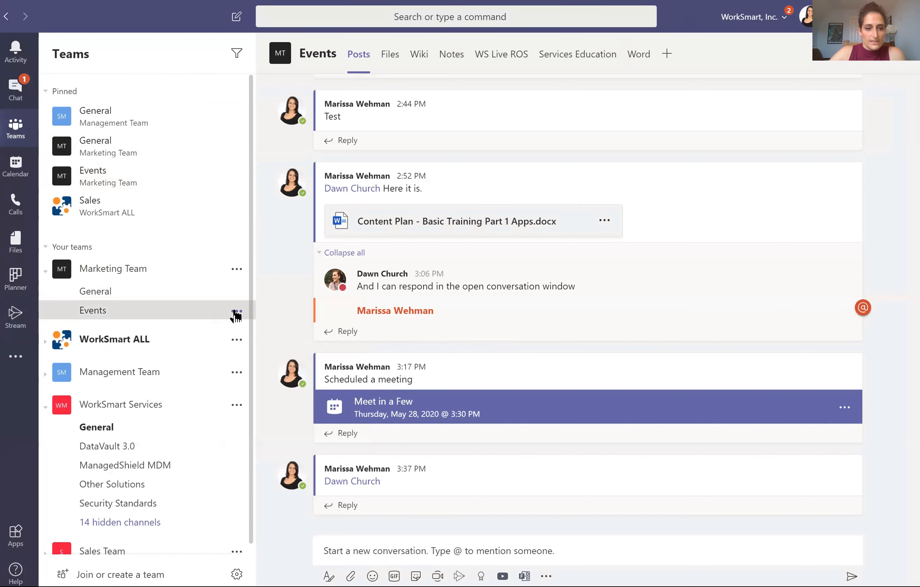
pyautogui.click(236, 311)
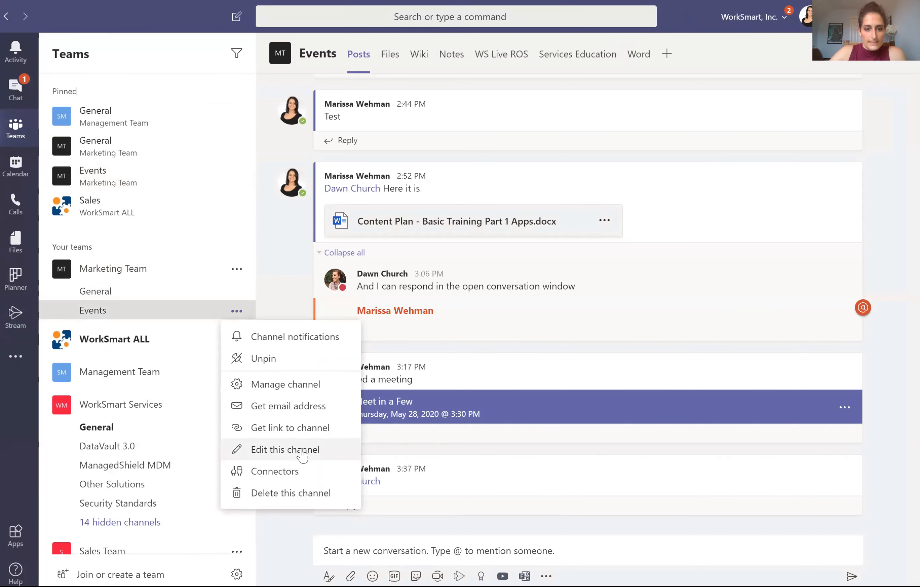
pyautogui.click(303, 450)
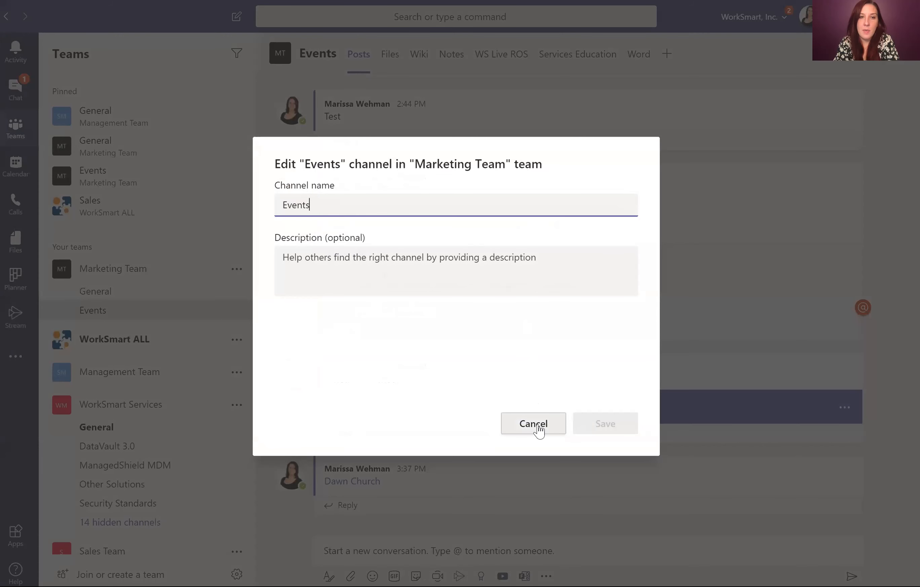
pyautogui.click(537, 424)
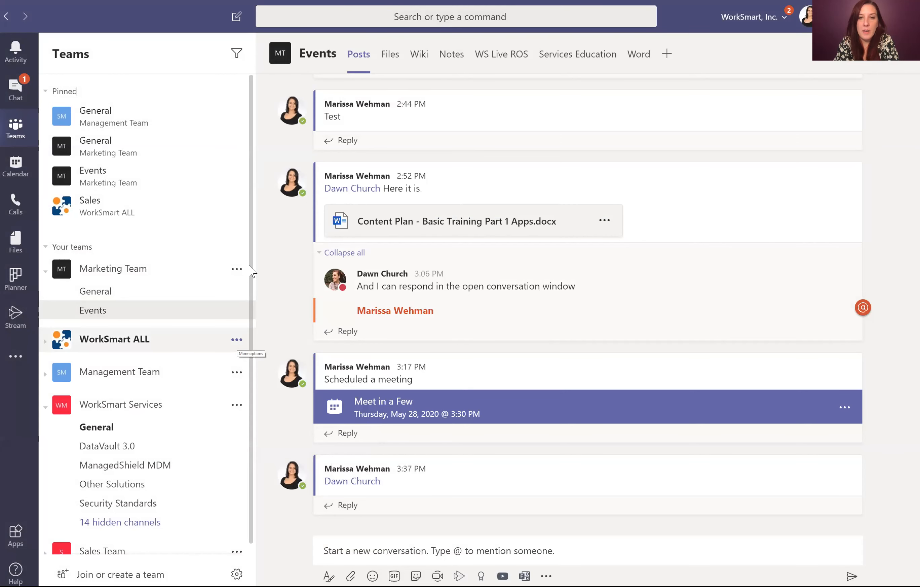
# Step: Open Manage team for Marketing Team to see its members, then open its General channel posts
pyautogui.click(237, 271)
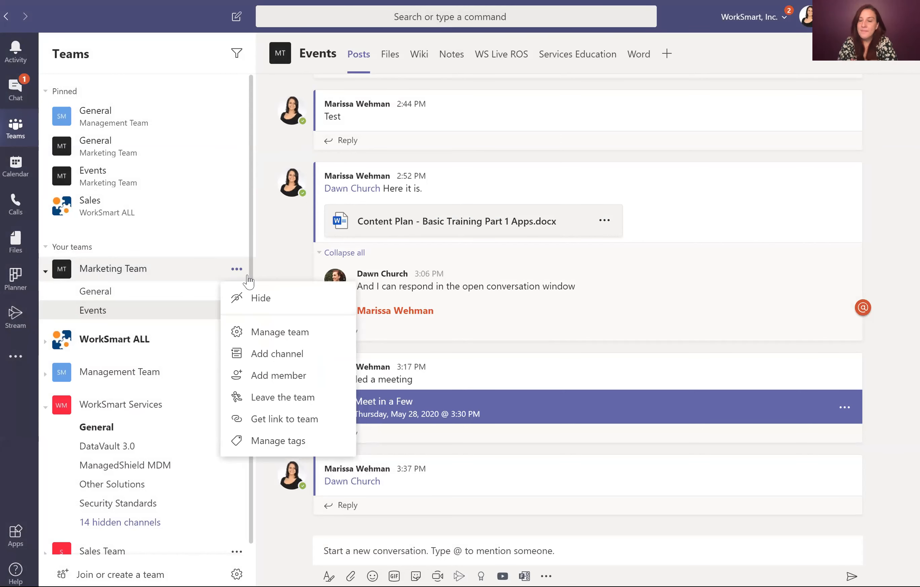
pyautogui.click(290, 338)
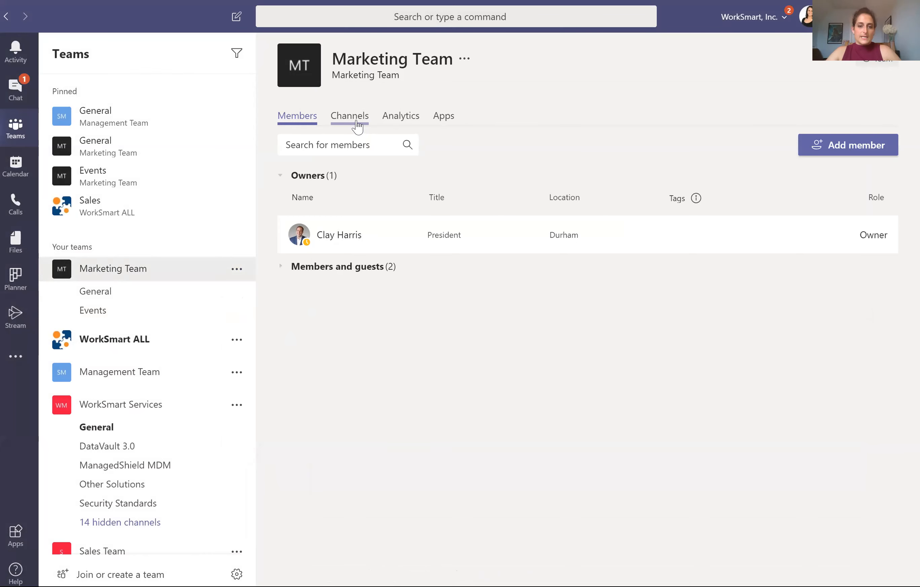
pyautogui.click(140, 277)
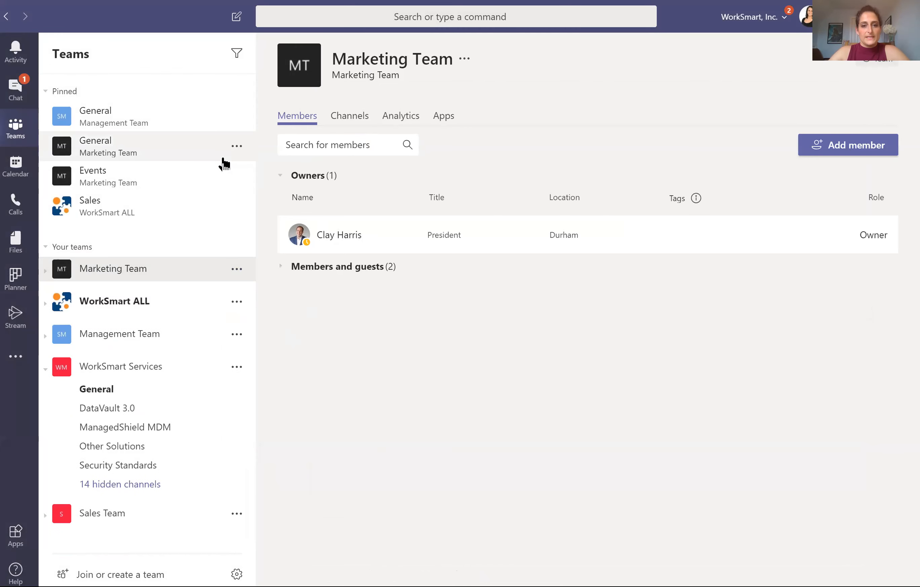
pyautogui.click(46, 272)
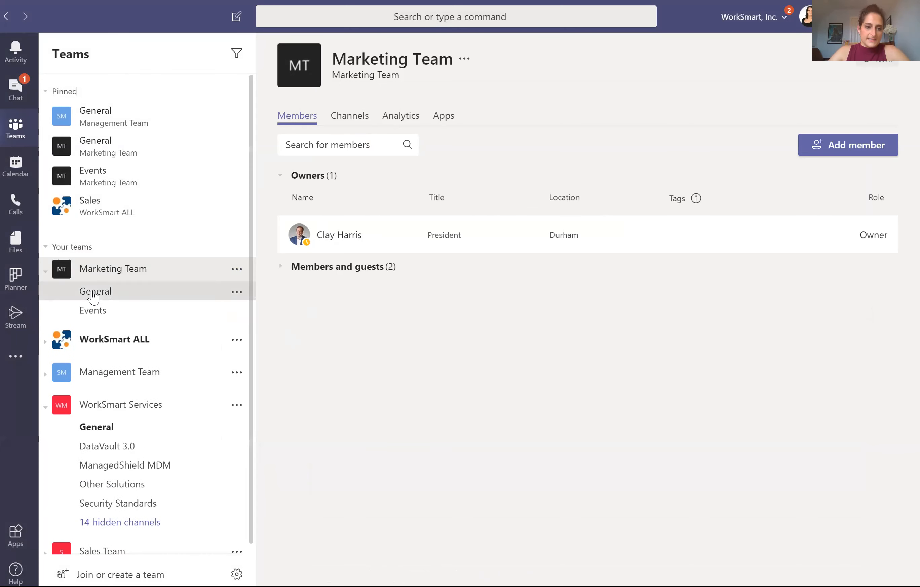
pyautogui.click(121, 286)
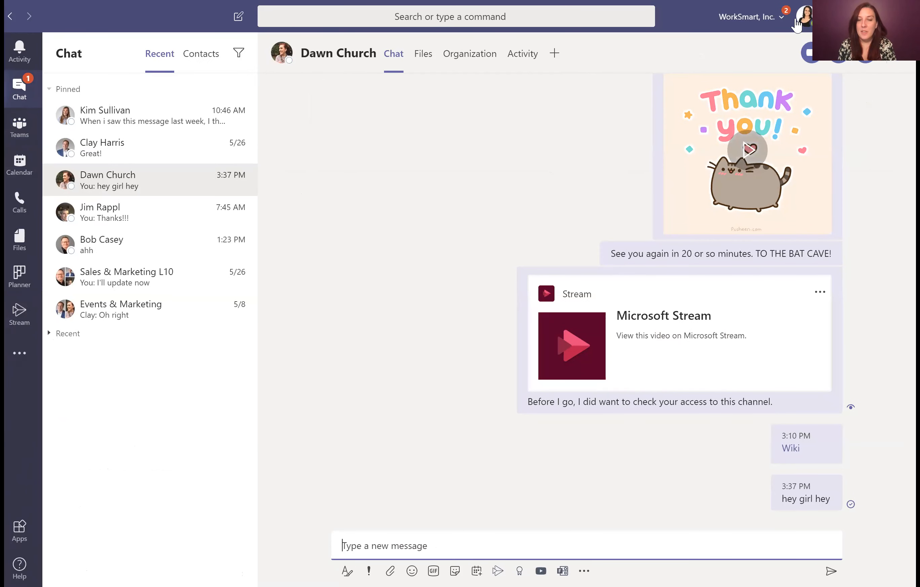
# Step: View the chat contact's profile, then bring the PowerPoint deck forward at the Teams Structure slide
pyautogui.click(797, 23)
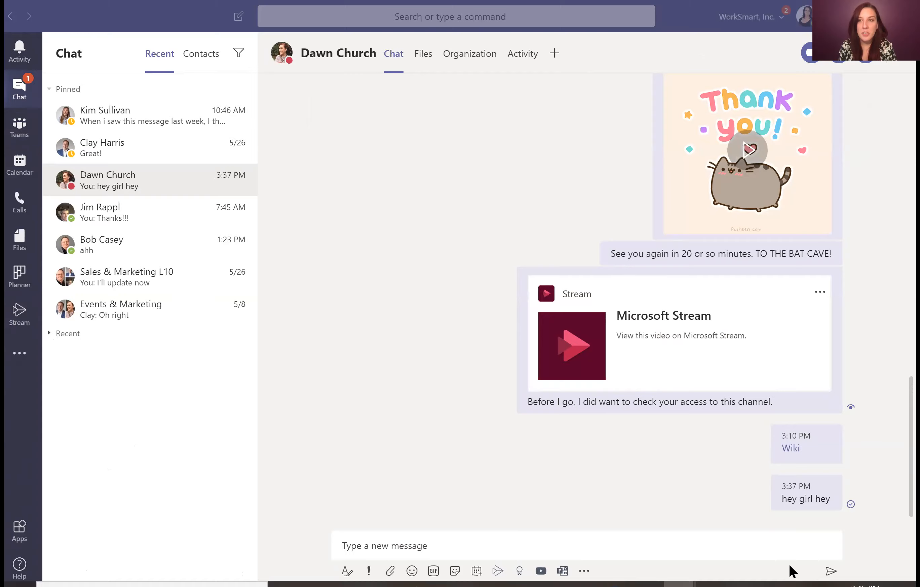
pyautogui.click(704, 566)
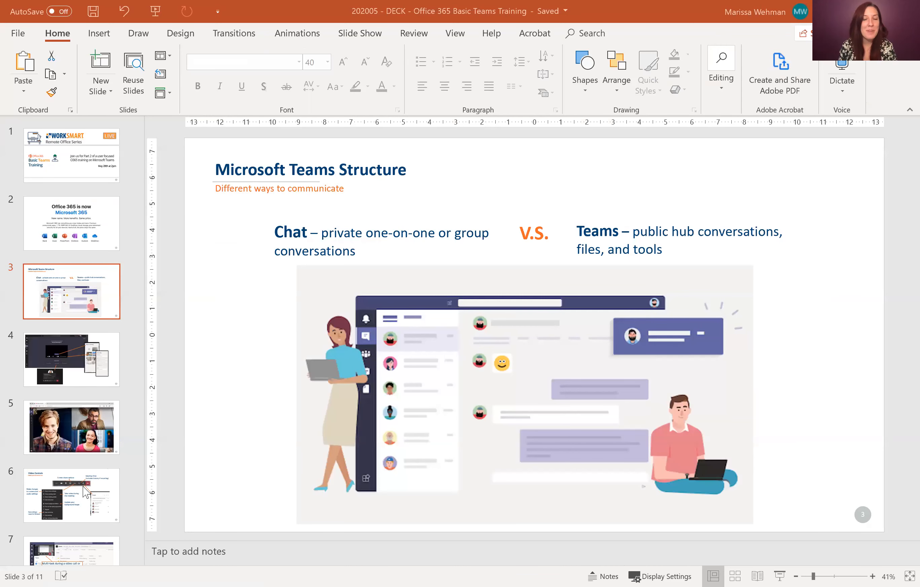
# Step: Go to slide 10, the WorkSmart Remote Office promo, then advance to slide 11
pyautogui.scroll(-5, 85, 491)
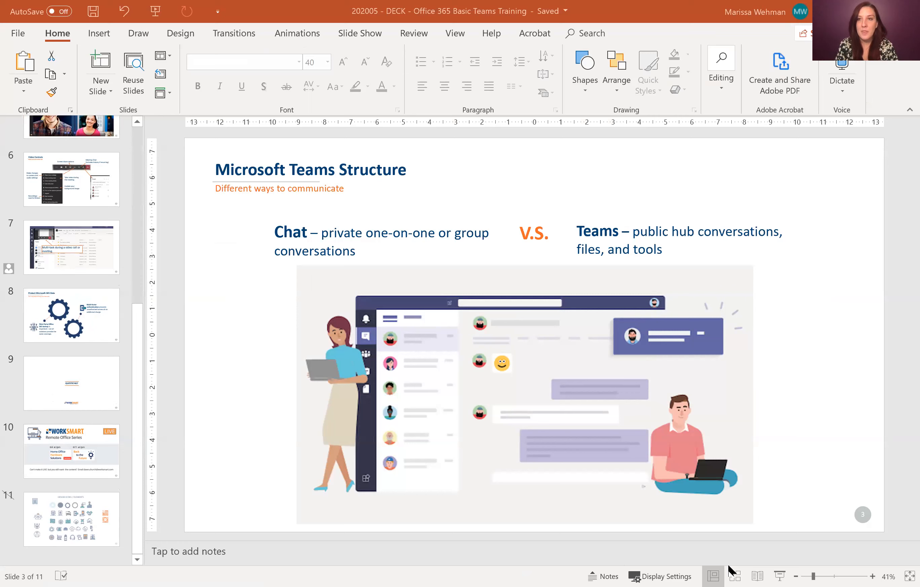
pyautogui.click(90, 456)
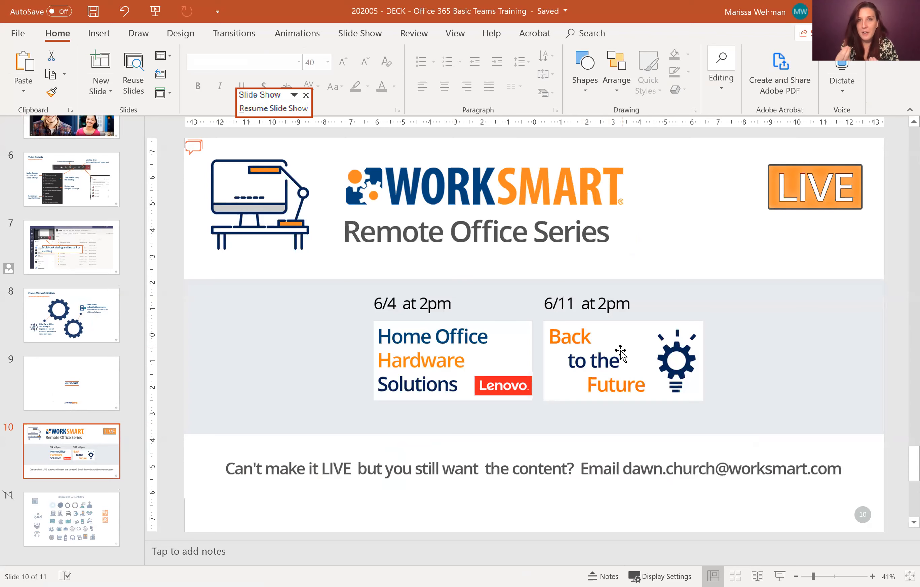
pyautogui.press('Down')
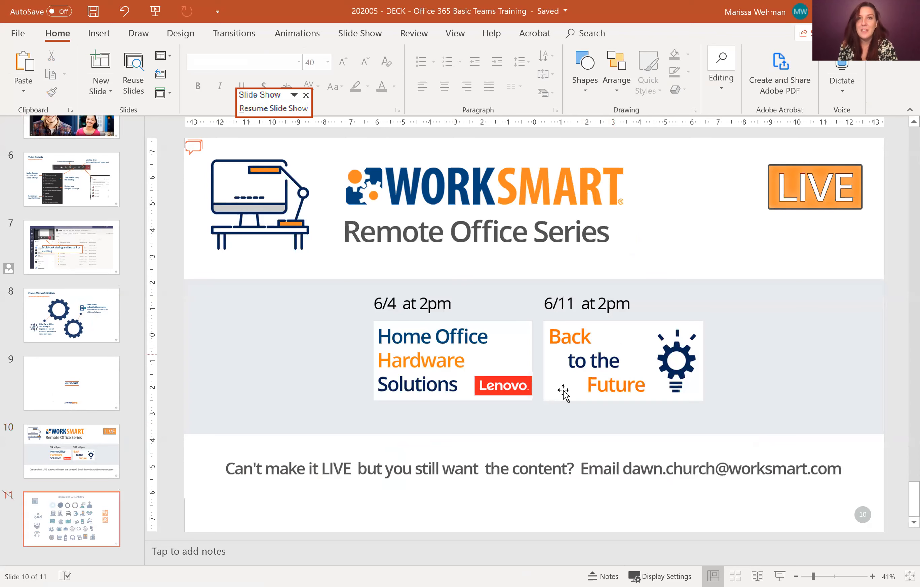